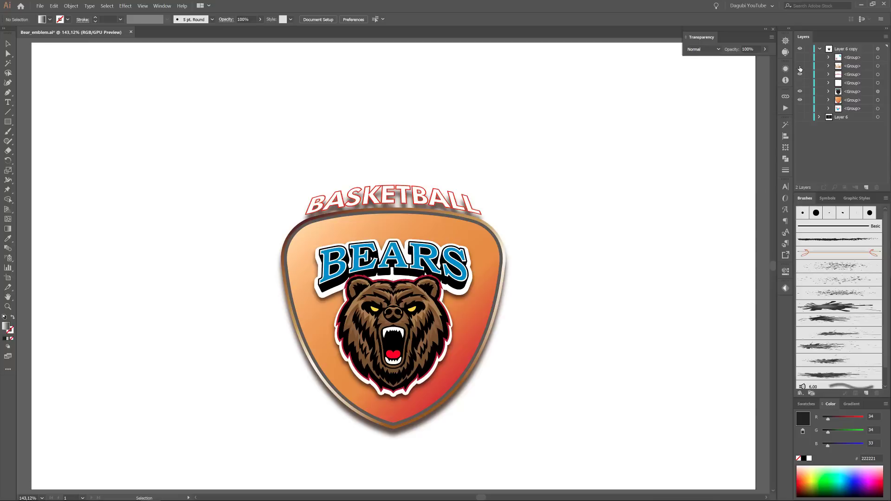
Step: Show the hidden crown, gloss and remaining groups of the finished emblem together with its dark background layer
{"action": "left_click", "coordinate": [800, 66]}
{"action": "left_click", "coordinate": [800, 117]}
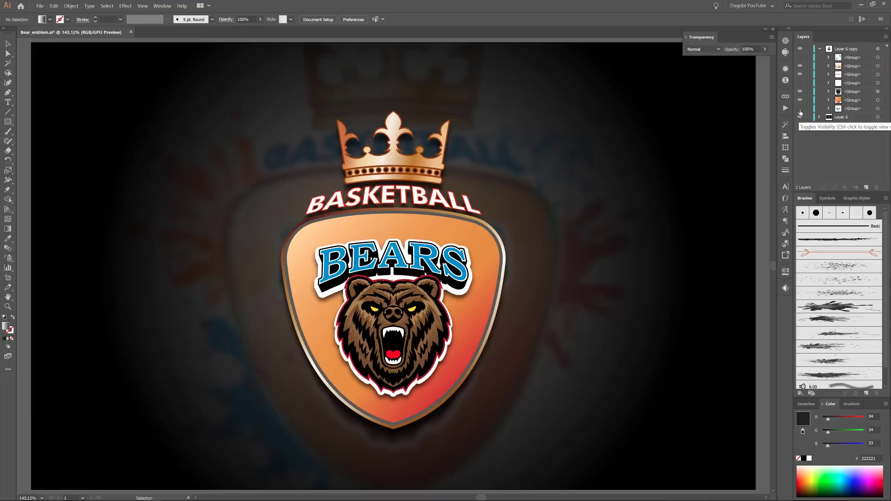
{"action": "left_click", "coordinate": [800, 83]}
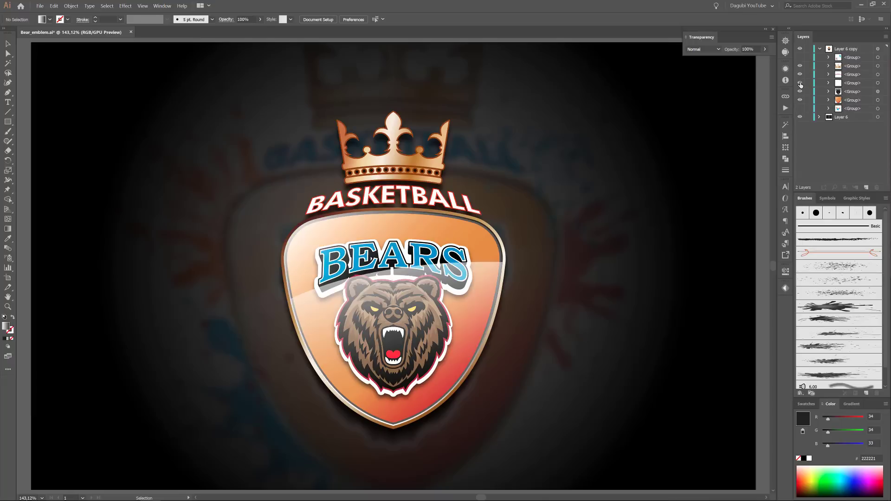
{"action": "left_click", "coordinate": [800, 109]}
{"action": "left_click", "coordinate": [801, 58]}
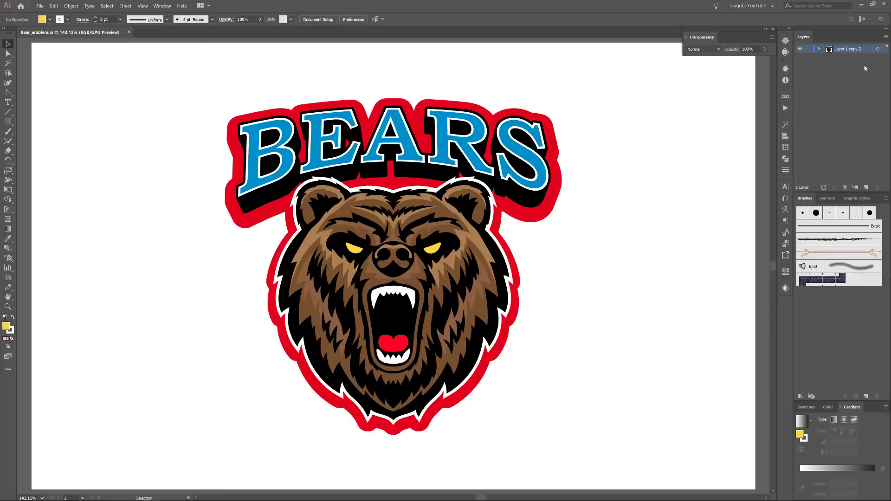
Step: Scale the whole bear logo down proportionally about its centre to about 90 mm wide and high
{"action": "left_click", "coordinate": [878, 50]}
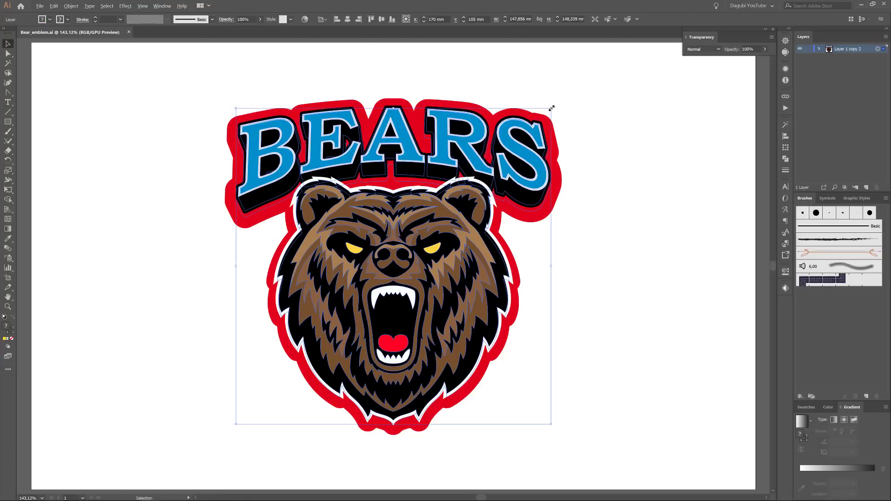
{"action": "left_click_drag", "start_coordinate": [552, 108], "coordinate": [491, 169]}
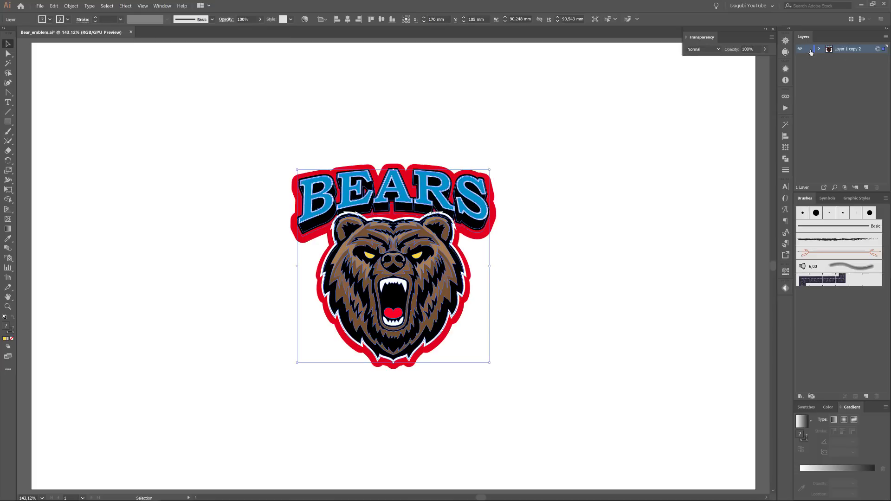
Step: Rename the logo's layer as Bears and lock it
{"action": "left_click", "coordinate": [841, 48]}
{"action": "double_click", "coordinate": [841, 49]}
{"action": "type", "text": "Bears"}
{"action": "key", "text": "Return"}
{"action": "left_click", "coordinate": [810, 49]}
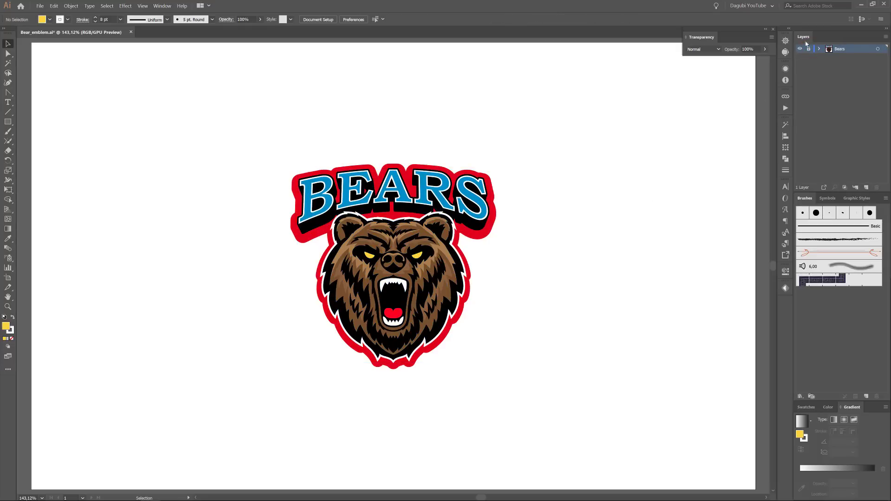
Step: Add a layer below Bears and draw a three-point path with the Pen tool for the shield's right half
{"action": "left_click", "coordinate": [866, 188]}
{"action": "left_click_drag", "start_coordinate": [852, 50], "coordinate": [849, 62]}
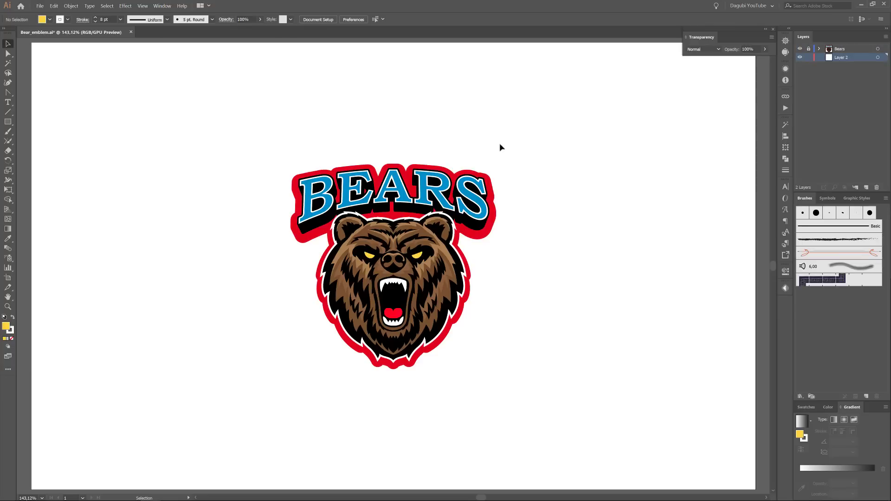
{"action": "left_click", "coordinate": [8, 93]}
{"action": "left_click", "coordinate": [42, 93]}
{"action": "left_click", "coordinate": [396, 130]}
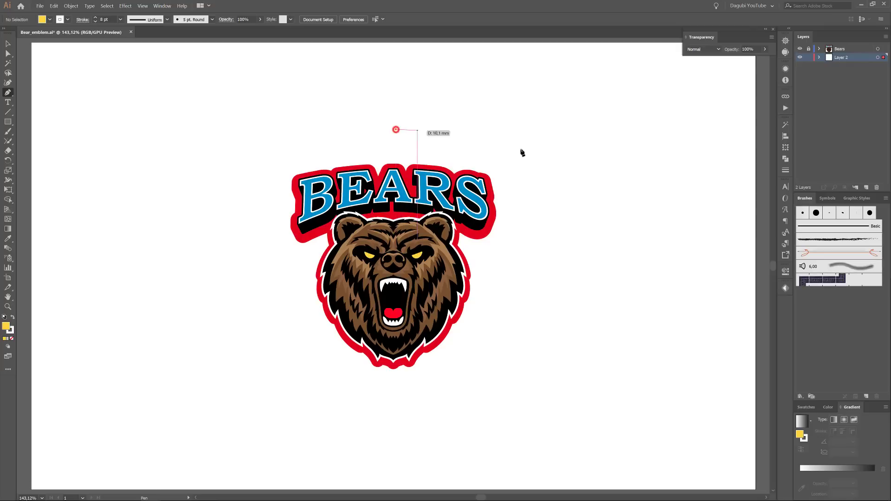
{"action": "left_click", "coordinate": [570, 172]}
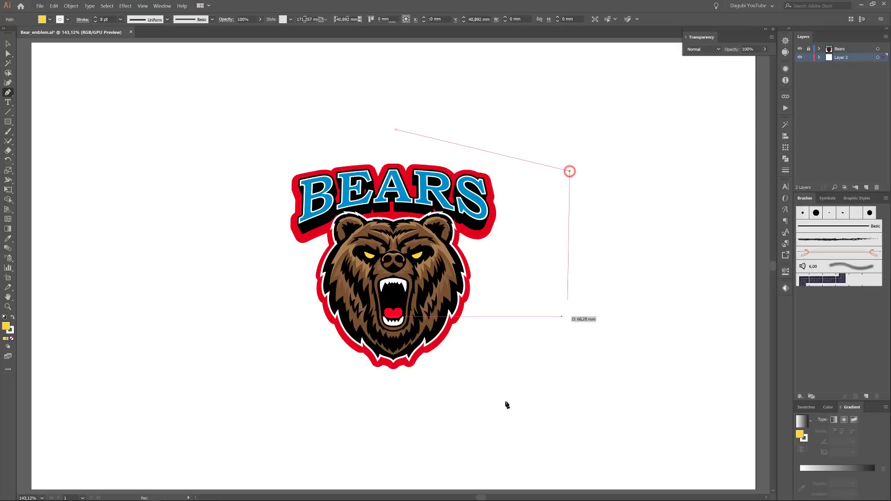
{"action": "left_click", "coordinate": [393, 413]}
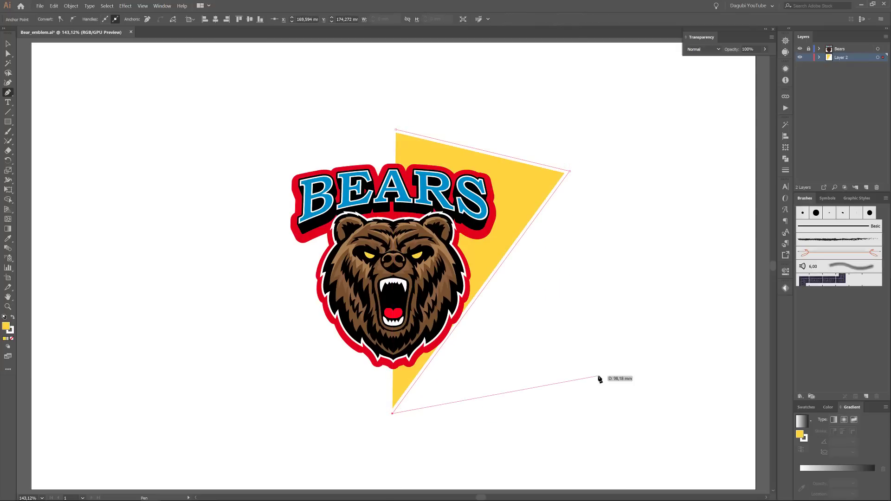
Step: Remove the stroke from the half-shield path, keeping its yellow fill
{"action": "left_click", "coordinate": [807, 408]}
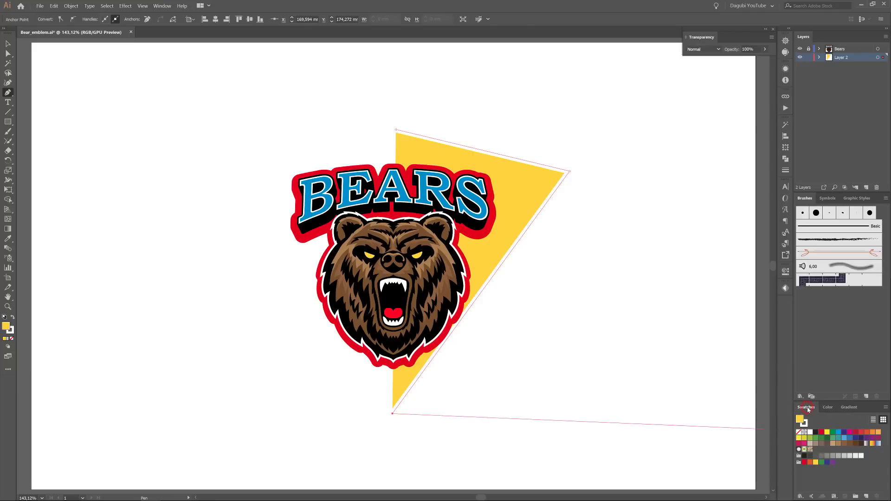
{"action": "left_click", "coordinate": [810, 432]}
{"action": "left_click", "coordinate": [799, 432]}
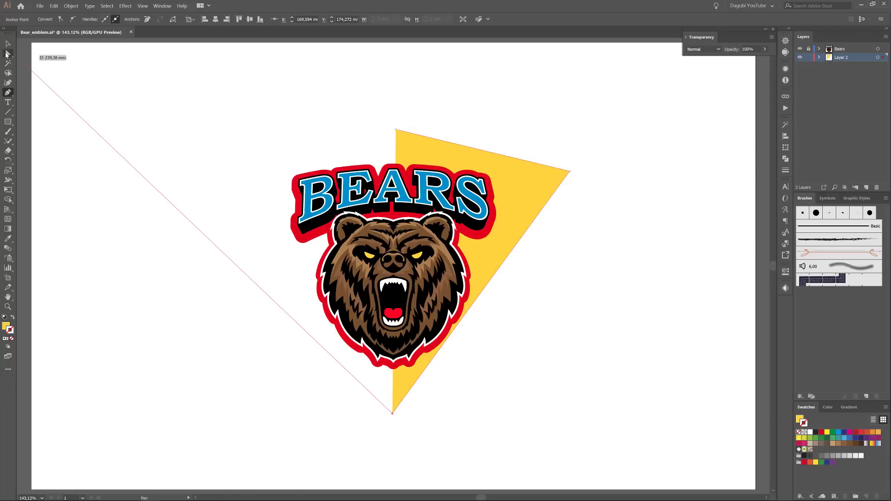
Step: Align the half-shield's top and bottom anchor points to the horizontal centre of the artboard
{"action": "left_click", "coordinate": [7, 54]}
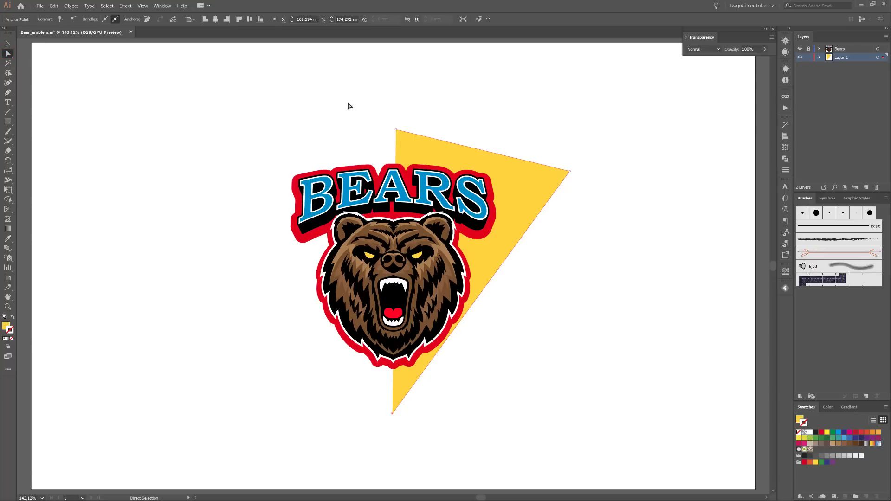
{"action": "left_click_drag", "start_coordinate": [338, 100], "coordinate": [405, 448]}
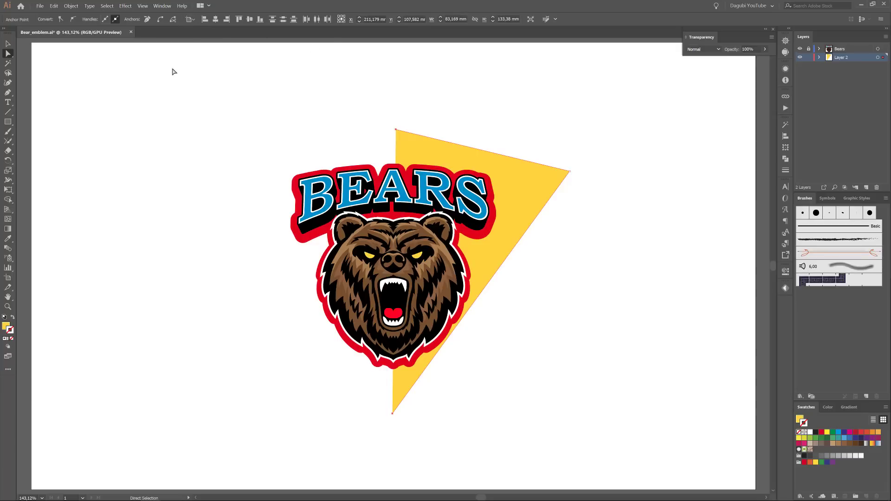
{"action": "left_click", "coordinate": [194, 20]}
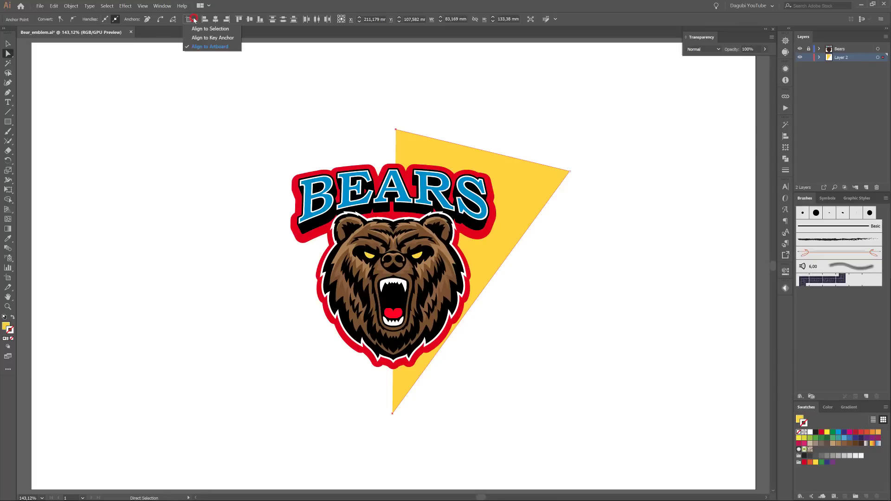
{"action": "left_click", "coordinate": [207, 47]}
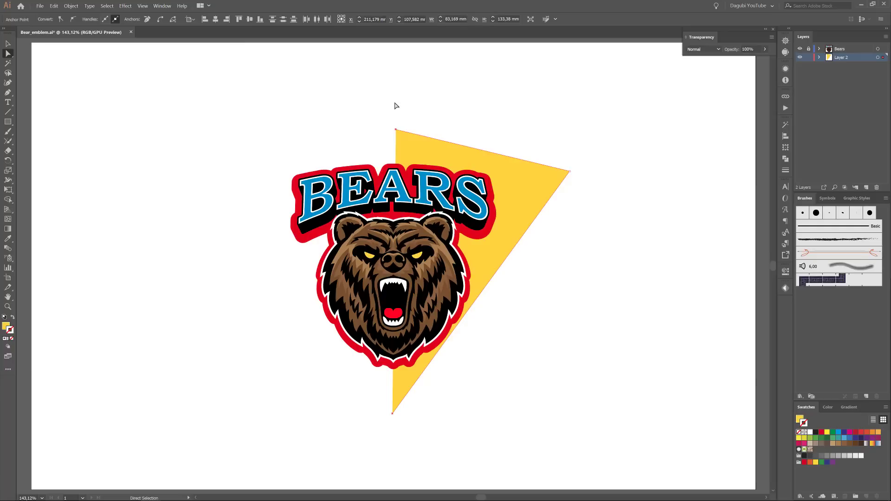
{"action": "left_click", "coordinate": [216, 21]}
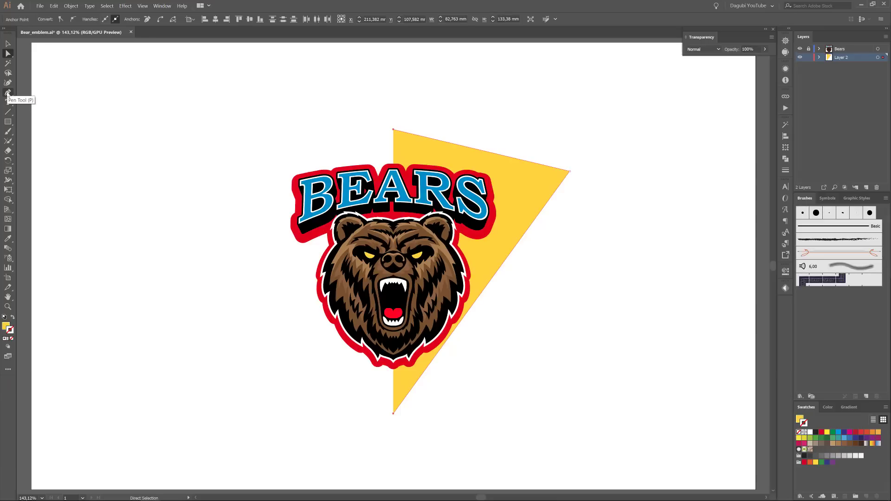
Step: Curve the half-shield's upper and outer edges by pulling horizontal handles from its top and bottom anchor points
{"action": "left_click_drag", "start_coordinate": [8, 93], "coordinate": [52, 123]}
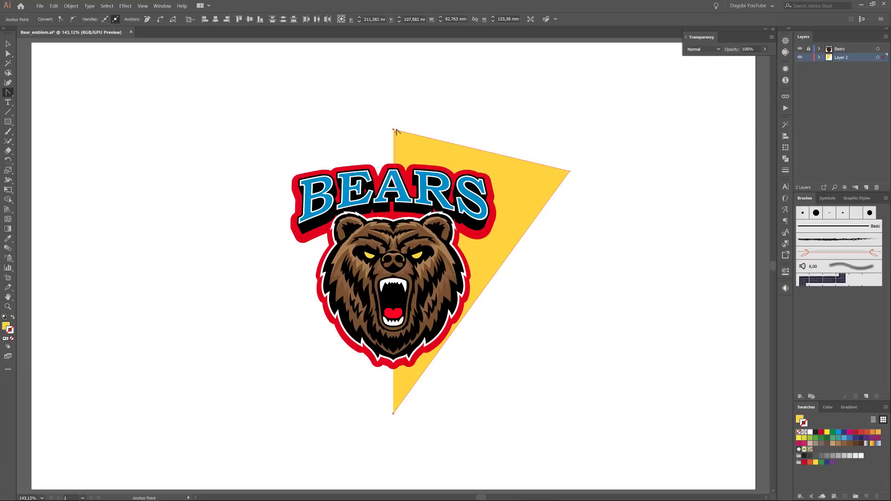
{"action": "left_click_drag", "start_coordinate": [400, 132], "coordinate": [491, 129]}
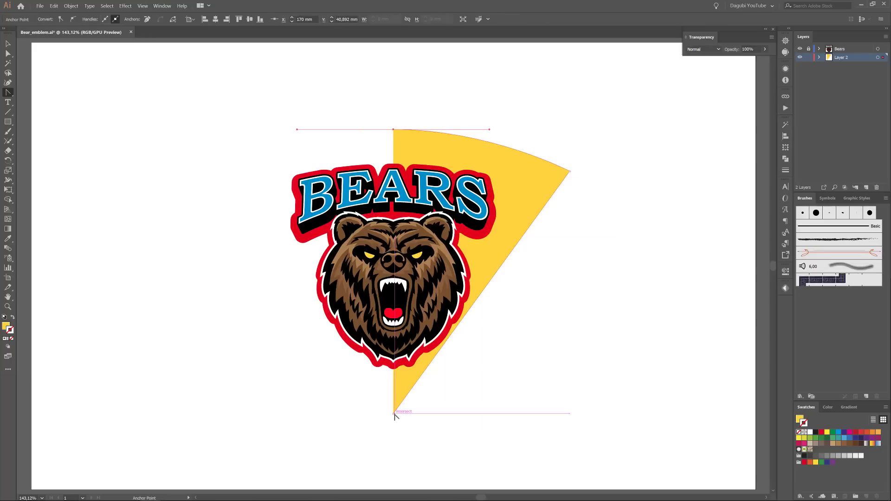
{"action": "left_click_drag", "start_coordinate": [394, 414], "coordinate": [307, 421]}
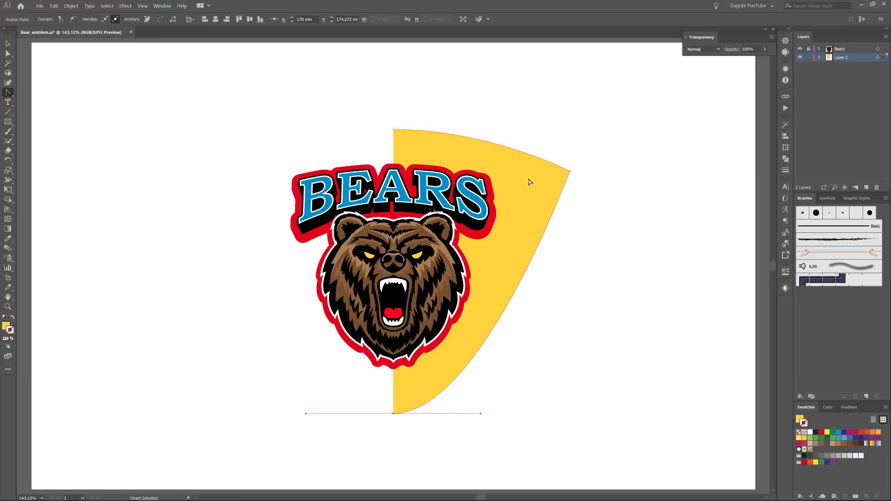
Step: Mirror the half-shield with a Transform effect using Reflect X, 1 copy and the left-middle reference point
{"action": "left_click", "coordinate": [8, 43]}
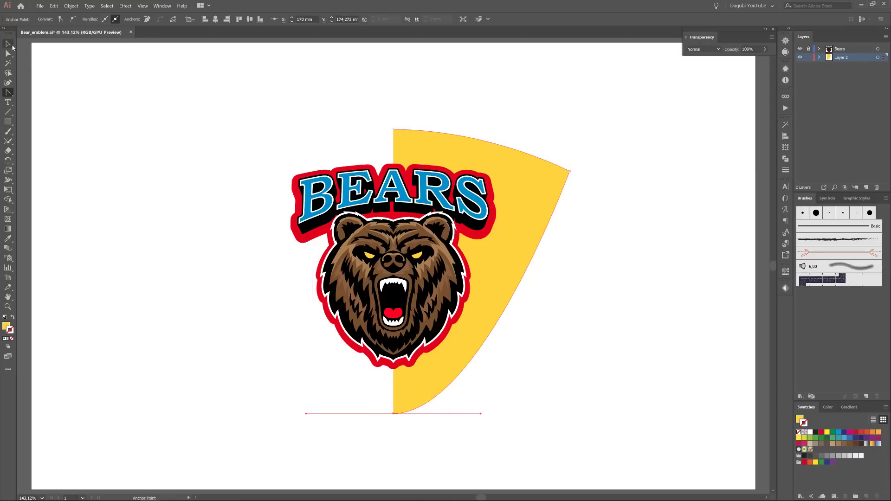
{"action": "left_click", "coordinate": [549, 188]}
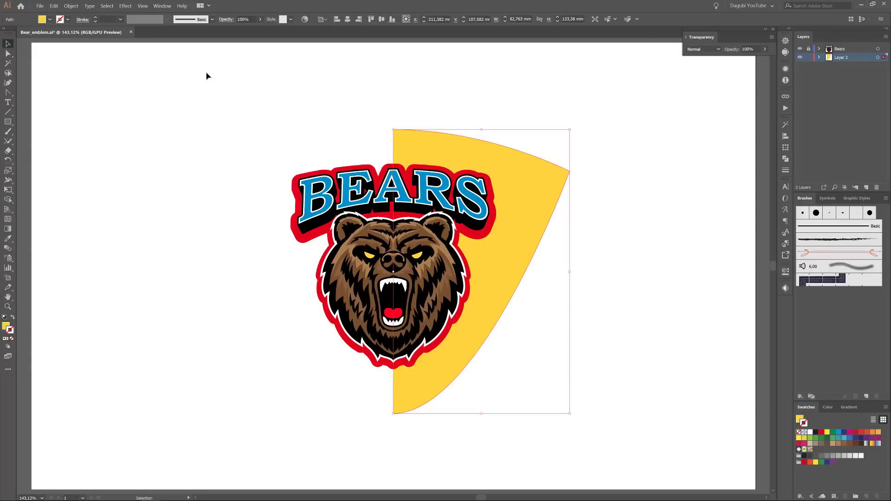
{"action": "left_click", "coordinate": [126, 6]}
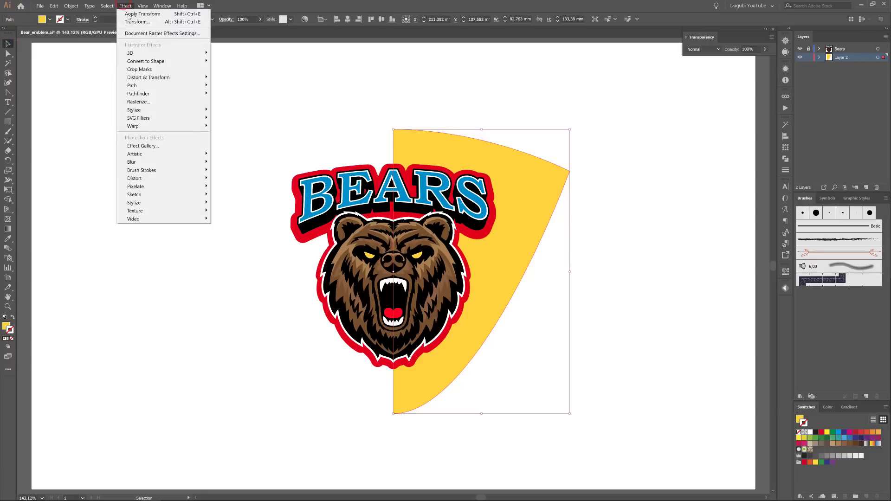
{"action": "mouse_move", "coordinate": [139, 80]}
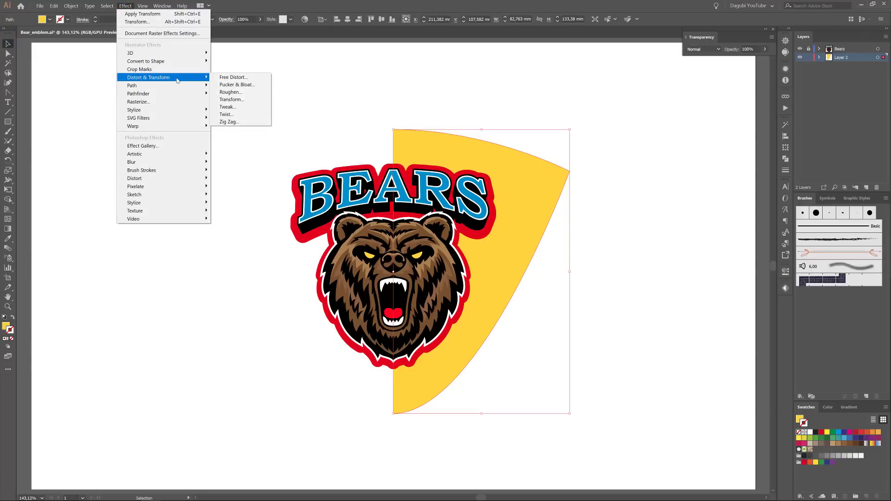
{"action": "left_click", "coordinate": [237, 99]}
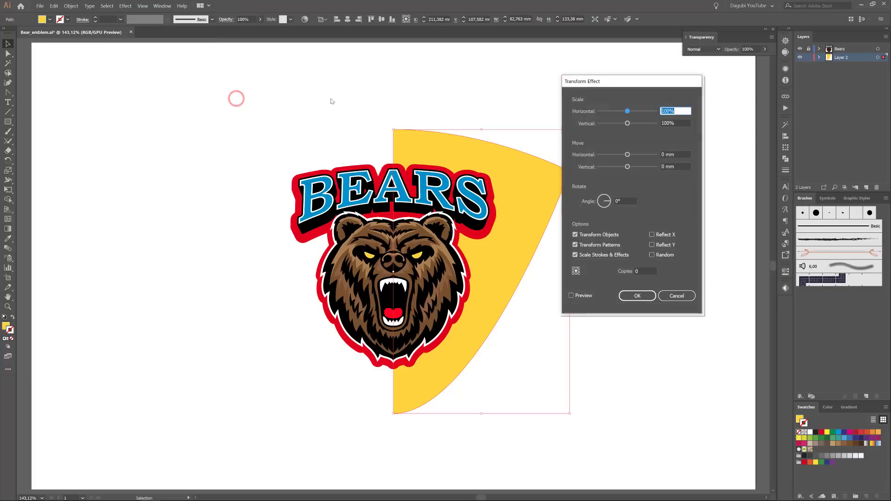
{"action": "left_click", "coordinate": [572, 296]}
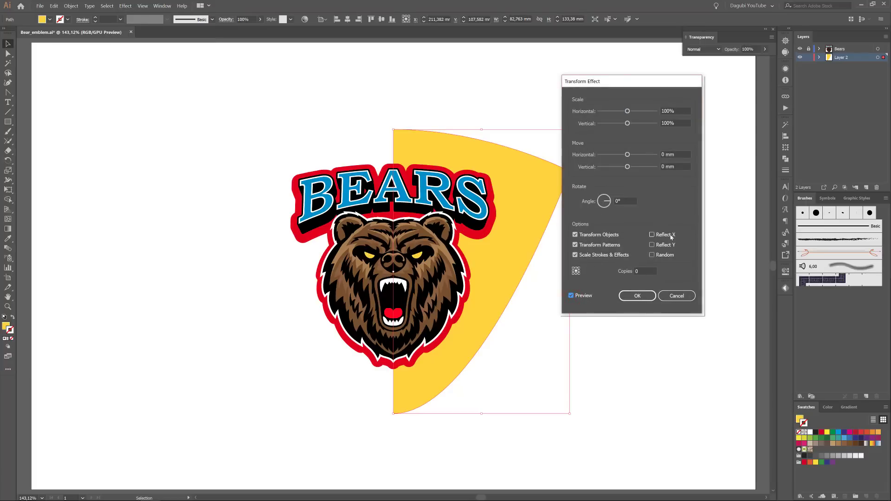
{"action": "left_click", "coordinate": [652, 236]}
{"action": "left_click", "coordinate": [643, 271]}
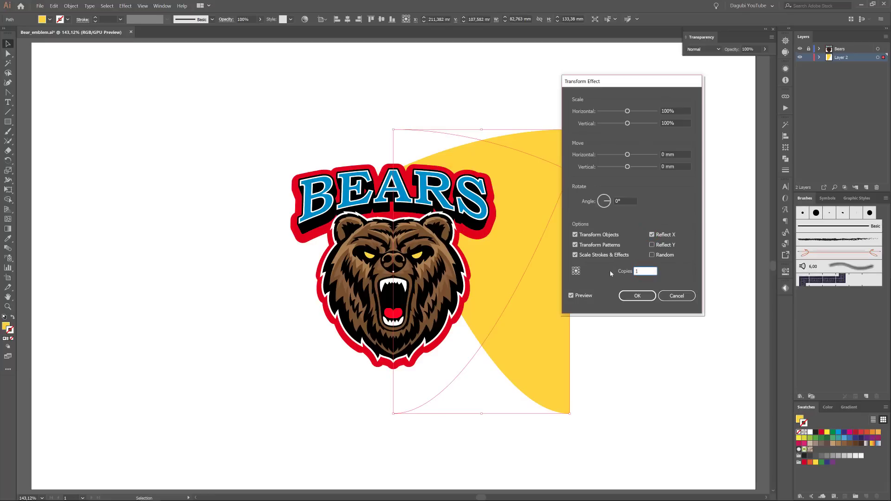
{"action": "left_click", "coordinate": [573, 272]}
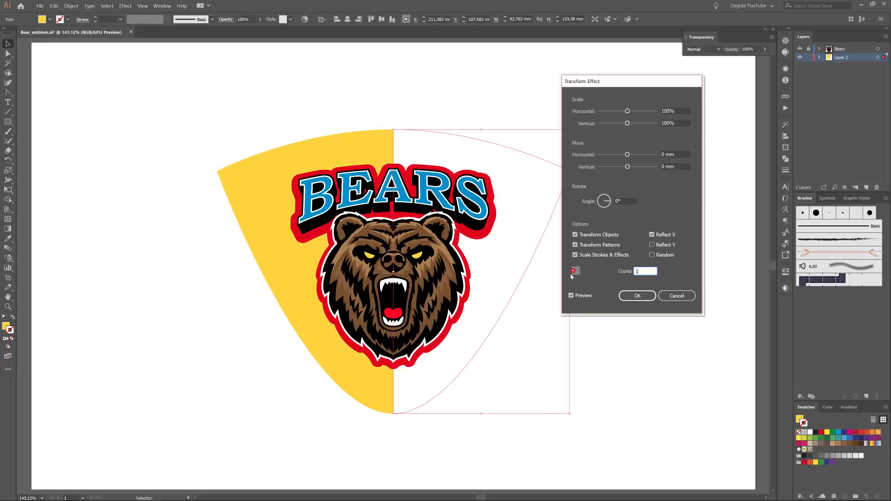
{"action": "left_click", "coordinate": [581, 296]}
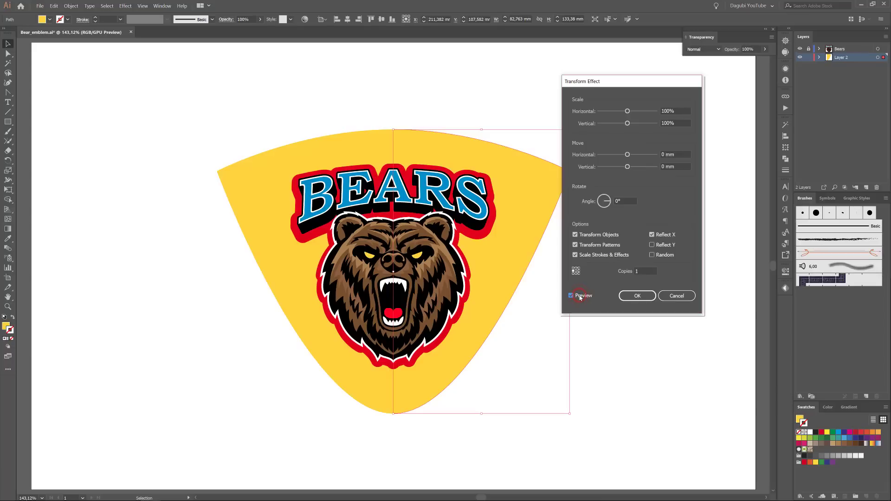
{"action": "left_click", "coordinate": [643, 296]}
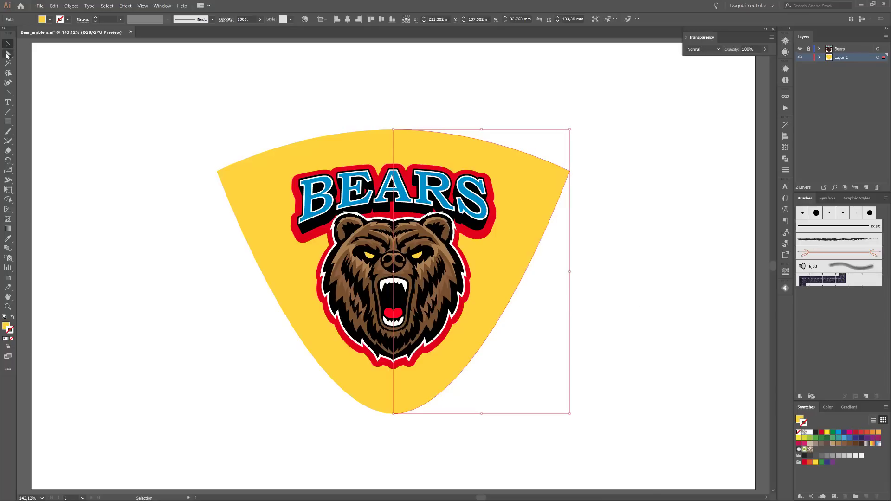
Step: Lengthen the top anchor's handle slightly and raise the bottom anchor's outer handle so the shield ends in a point
{"action": "left_click", "coordinate": [8, 54]}
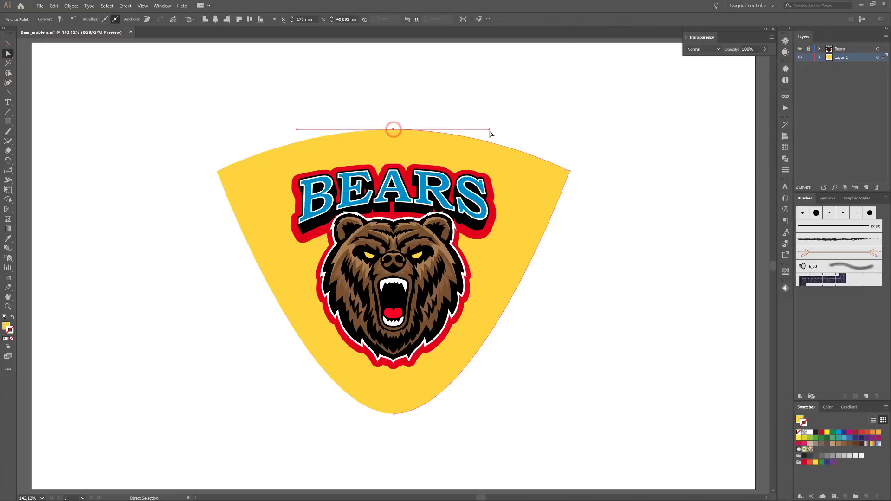
{"action": "left_click_drag", "start_coordinate": [490, 130], "coordinate": [504, 130]}
{"action": "left_click", "coordinate": [393, 414]}
{"action": "left_click_drag", "start_coordinate": [480, 413], "coordinate": [511, 385]}
Step: Move the shield's upper right corner inward to about X 239 mm, Y 55 mm and extend the bottom handle outward
{"action": "left_click", "coordinate": [570, 173]}
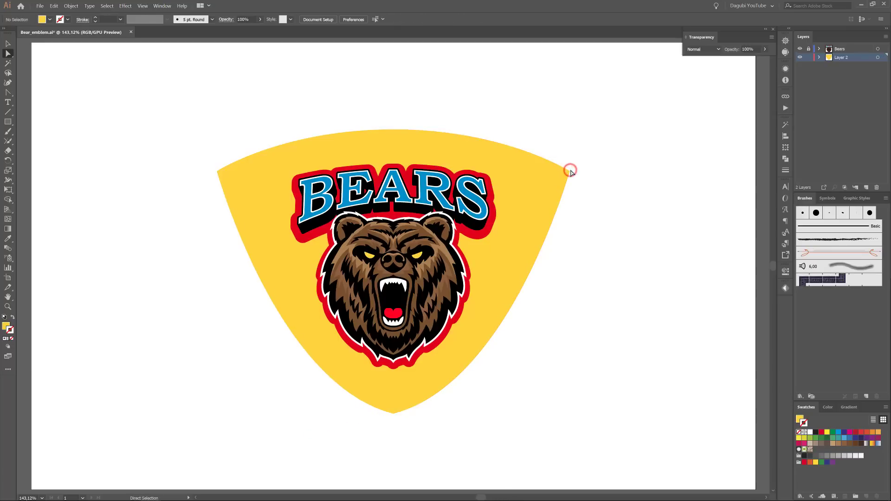
{"action": "left_click_drag", "start_coordinate": [570, 173], "coordinate": [541, 161]}
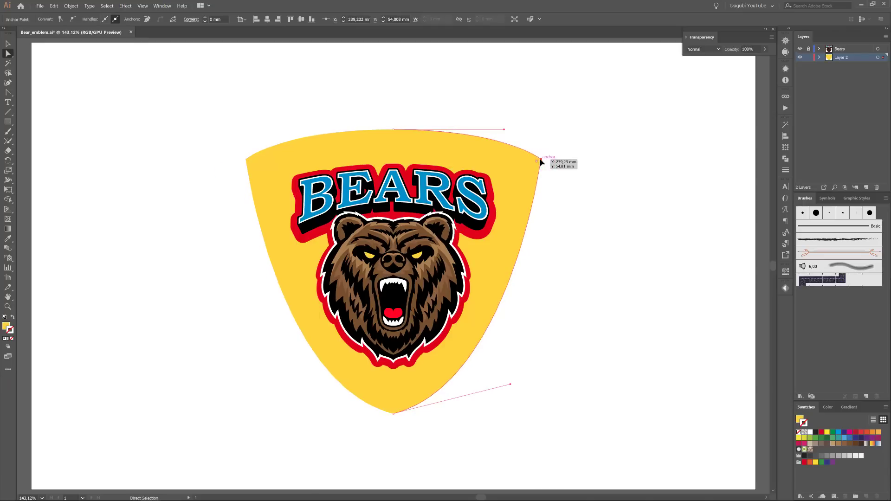
{"action": "left_click_drag", "start_coordinate": [511, 384], "coordinate": [547, 371]}
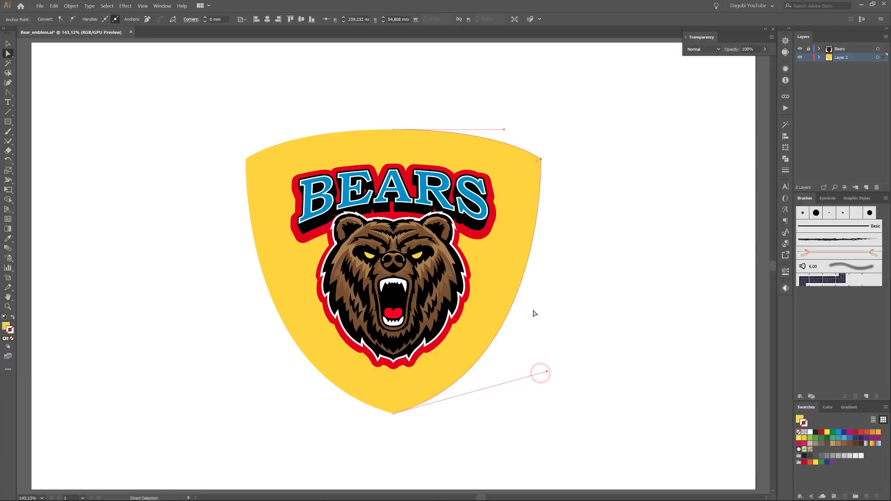
Step: Round the shield's upper right corner to a radius of about 19 mm
{"action": "left_click", "coordinate": [542, 160]}
{"action": "left_click_drag", "start_coordinate": [539, 163], "coordinate": [497, 183]}
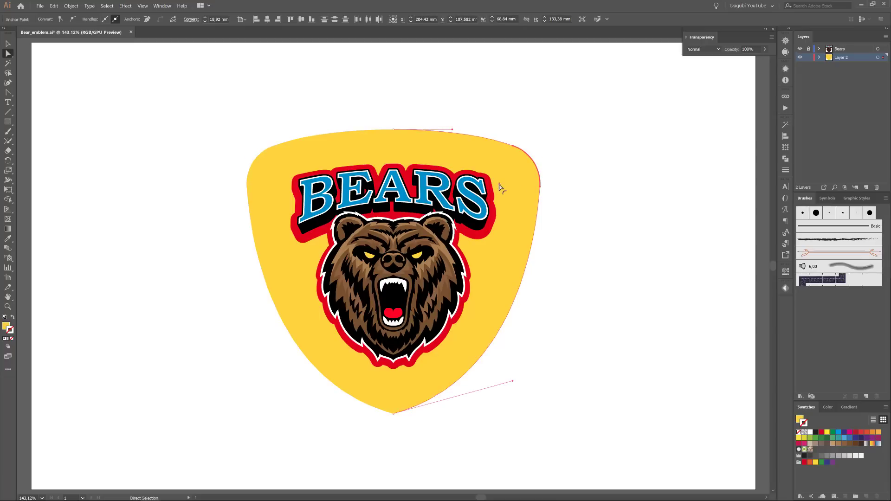
Step: Round the shield's upper right corner to about 25 mm and resize the half-shield to about 65.6 mm wide and 129.1 mm tall
{"action": "left_click_drag", "start_coordinate": [500, 187], "coordinate": [485, 194]}
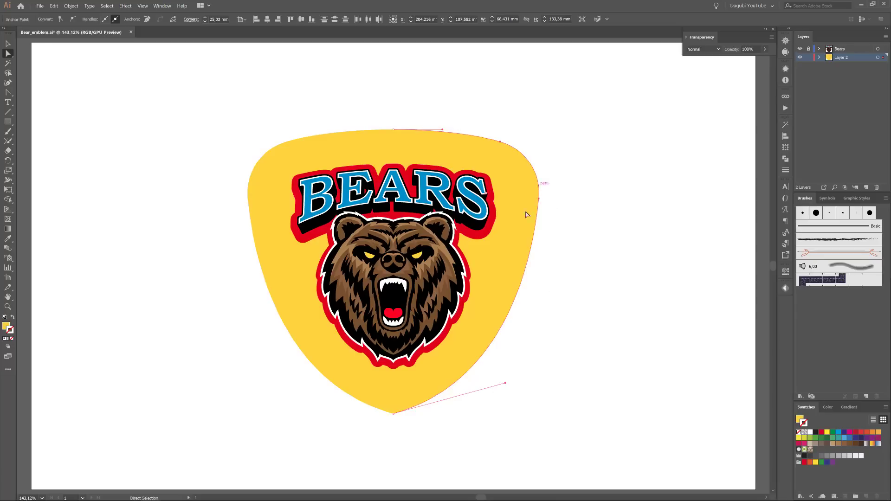
{"action": "left_click", "coordinate": [467, 153]}
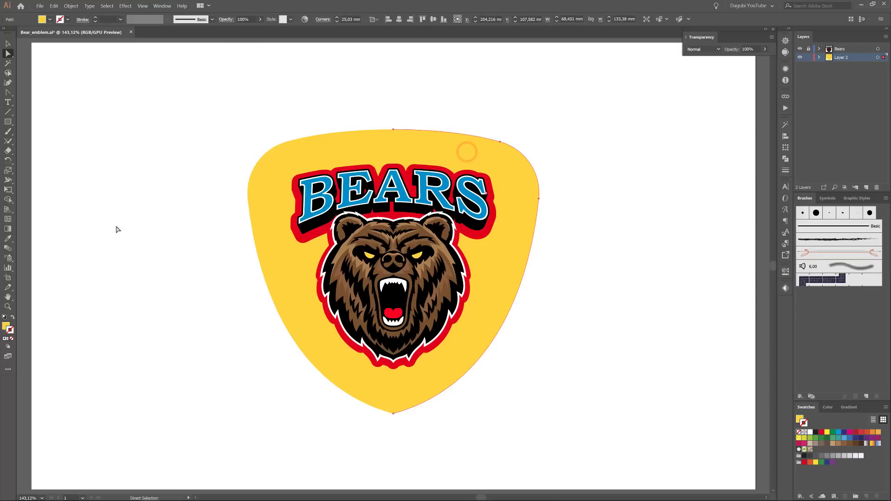
{"action": "left_click", "coordinate": [9, 190]}
{"action": "left_click_drag", "start_coordinate": [539, 271], "coordinate": [545, 272]}
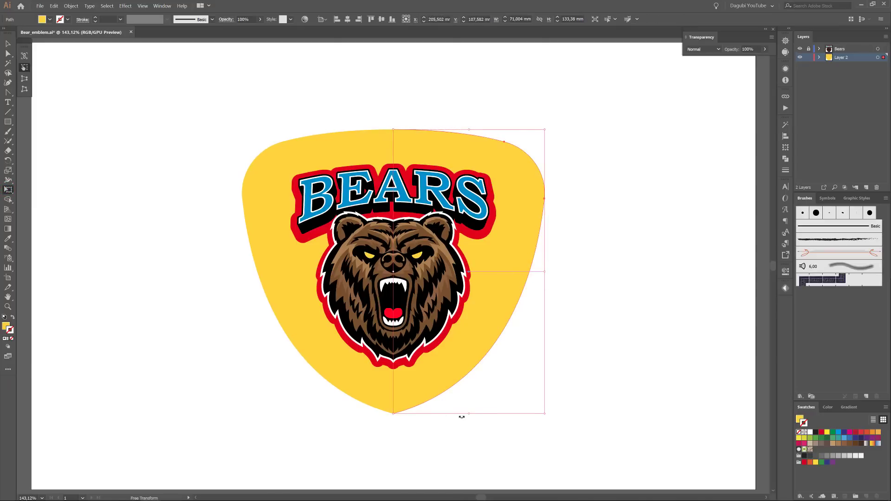
{"action": "left_click_drag", "start_coordinate": [468, 414], "coordinate": [468, 405]}
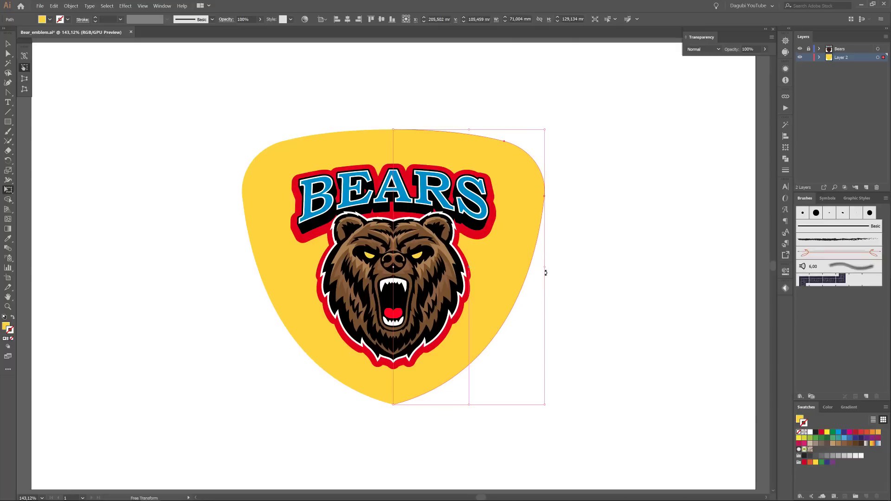
{"action": "left_click_drag", "start_coordinate": [544, 268], "coordinate": [533, 267]}
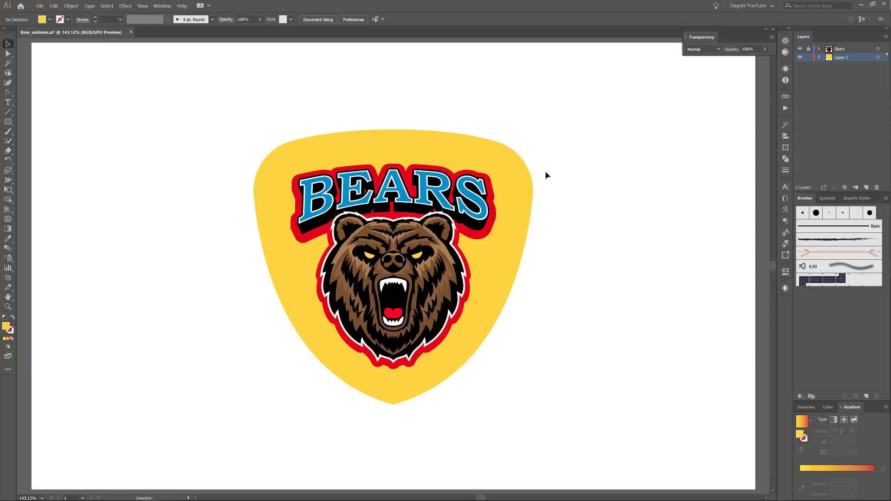
Step: Expand the appearance of the mirrored shield so both halves become real shapes
{"action": "left_click", "coordinate": [458, 152]}
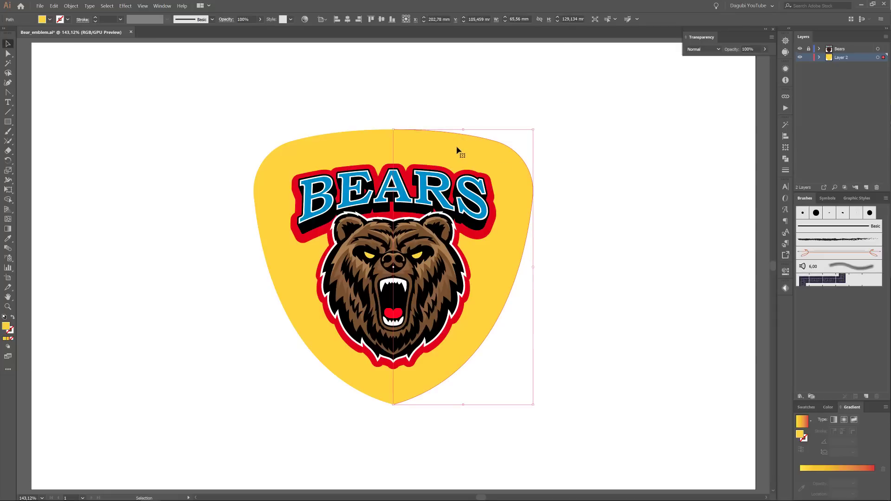
{"action": "left_click", "coordinate": [71, 6]}
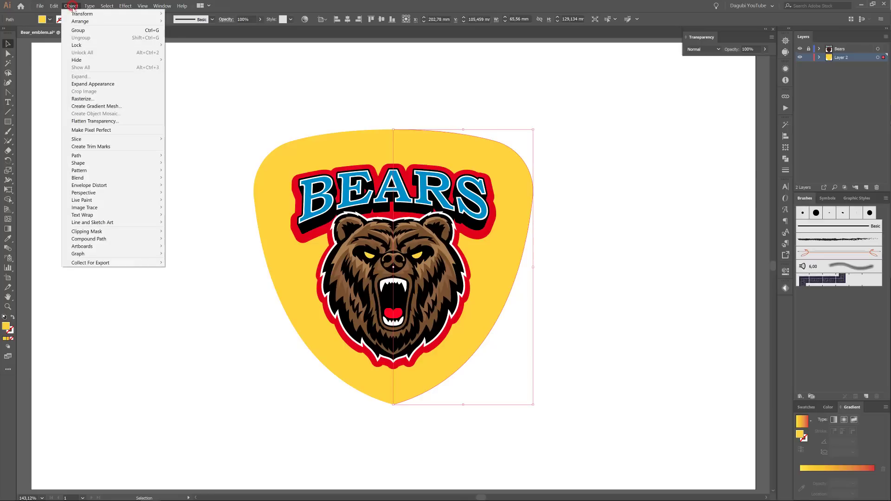
{"action": "left_click", "coordinate": [100, 84]}
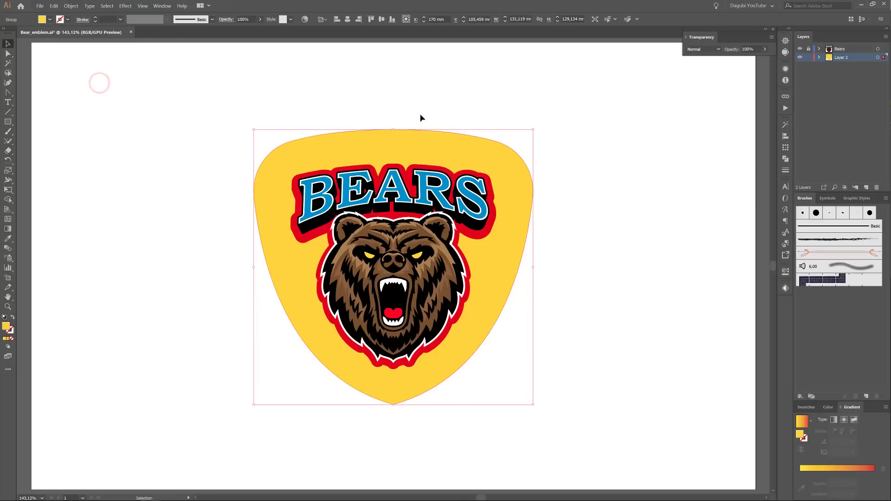
Step: Move the shield's right half away from the left half to check that they are separate, and undo the move
{"action": "left_click", "coordinate": [8, 54]}
{"action": "left_click", "coordinate": [100, 85]}
{"action": "left_click", "coordinate": [499, 156]}
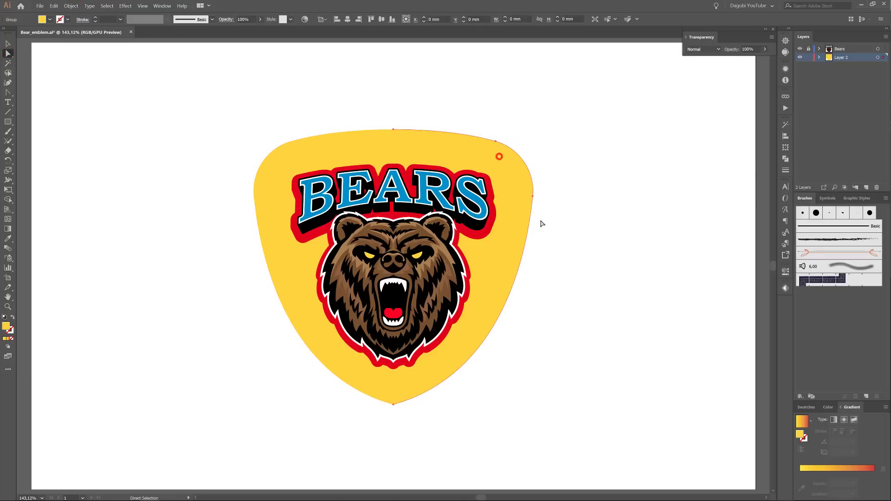
{"action": "left_click_drag", "start_coordinate": [516, 181], "coordinate": [561, 161]}
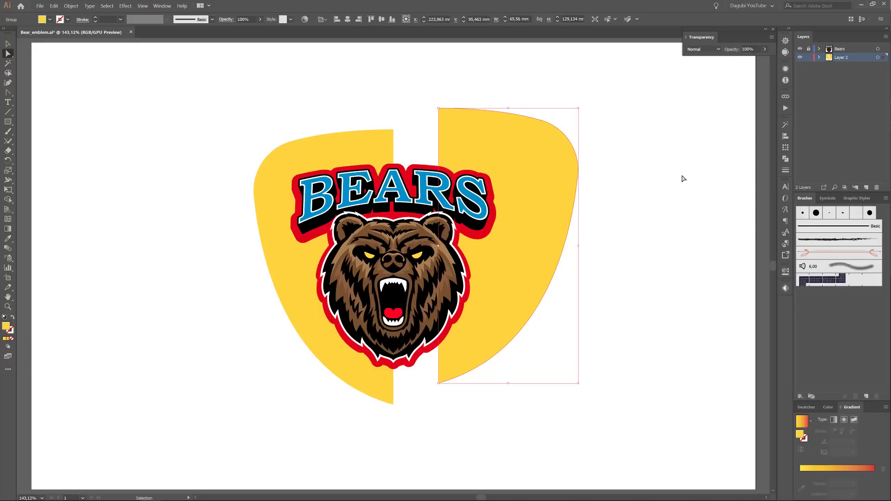
{"action": "key", "text": "ctrl+z"}
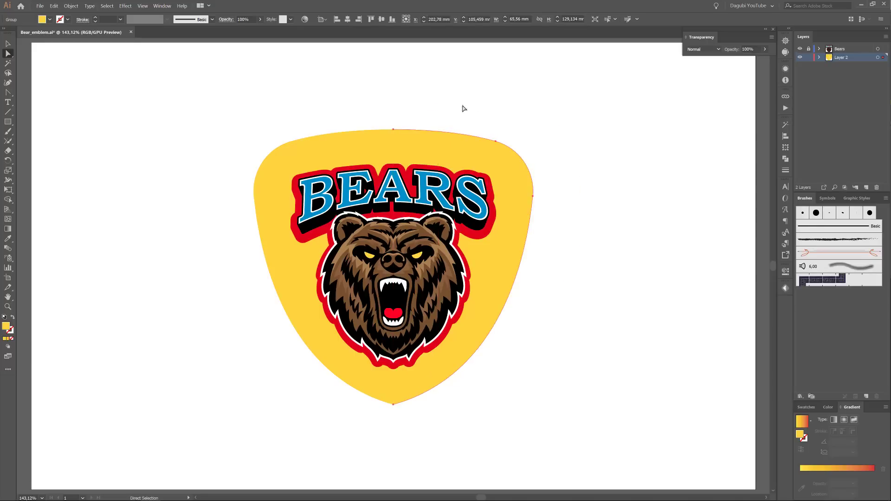
Step: Unite the two shield halves with Pathfinder and check the merged path in Layer 2 by toggling its visibility
{"action": "left_click", "coordinate": [8, 43]}
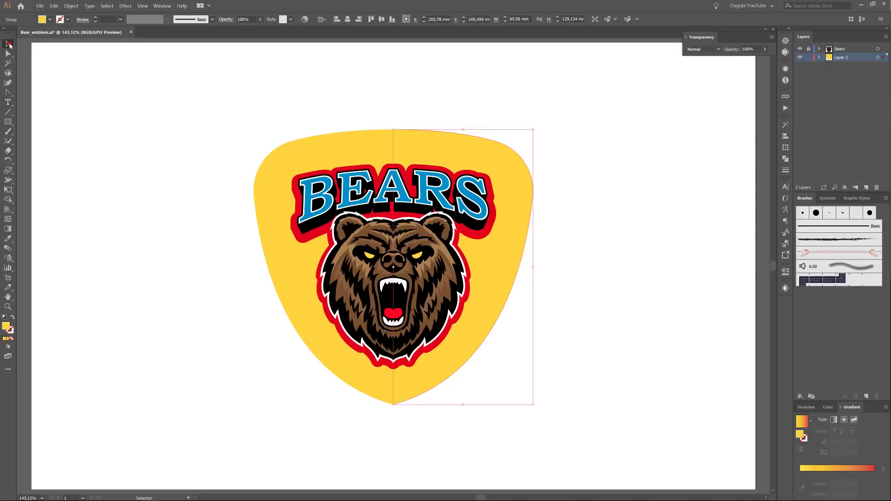
{"action": "left_click_drag", "start_coordinate": [322, 104], "coordinate": [430, 144]}
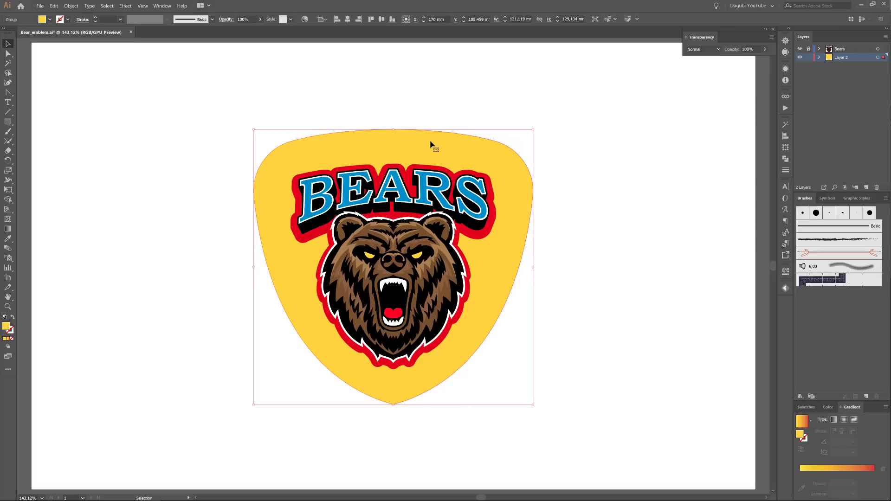
{"action": "left_click", "coordinate": [786, 158]}
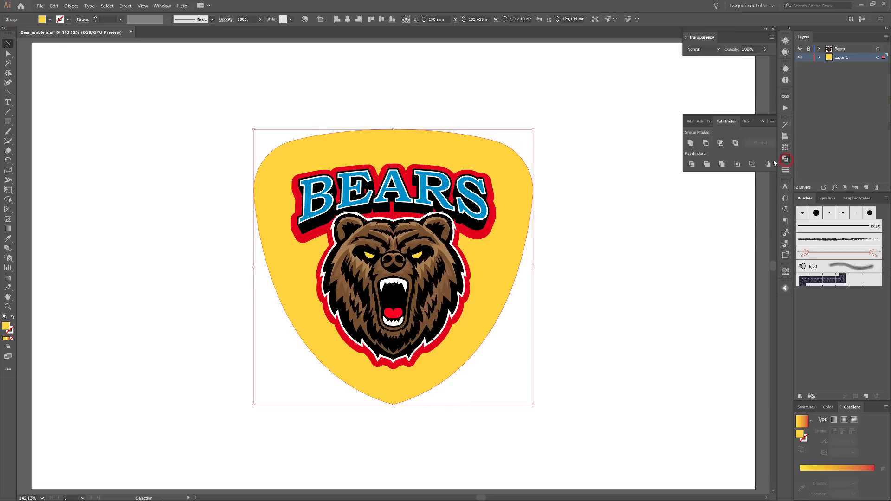
{"action": "left_click", "coordinate": [691, 144]}
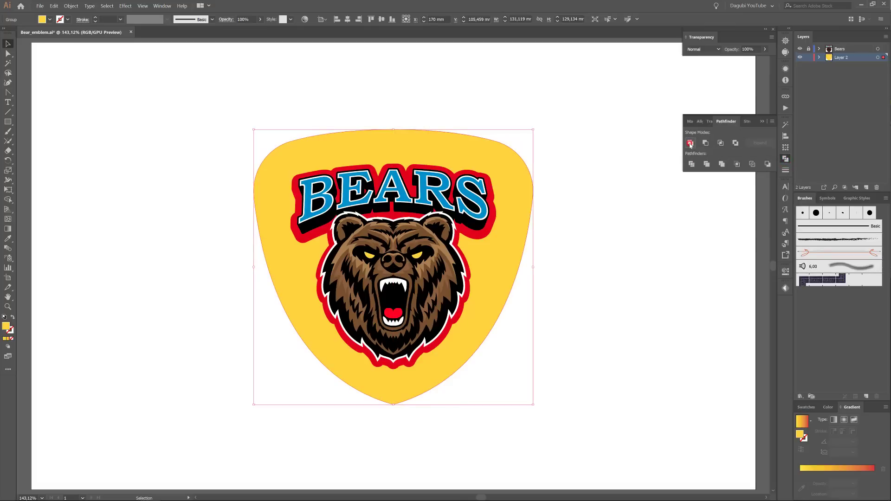
{"action": "left_click", "coordinate": [820, 57]}
{"action": "left_click", "coordinate": [862, 67]}
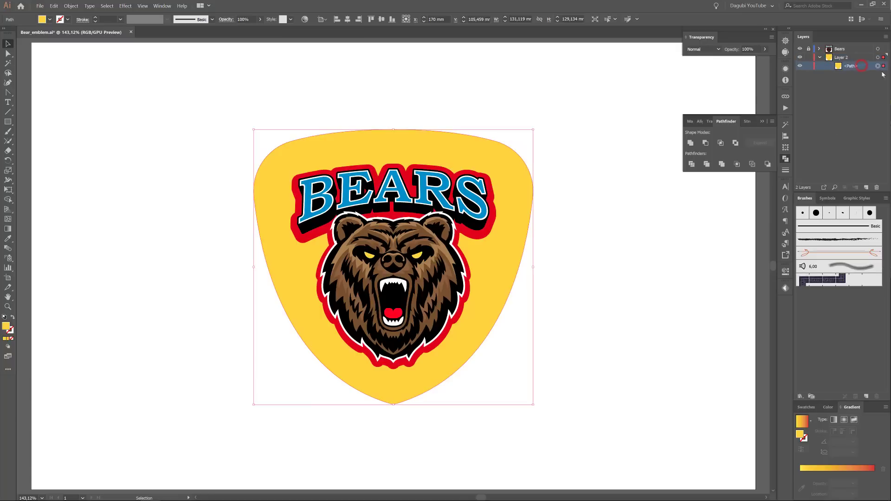
{"action": "left_click", "coordinate": [800, 66]}
{"action": "left_click", "coordinate": [801, 67]}
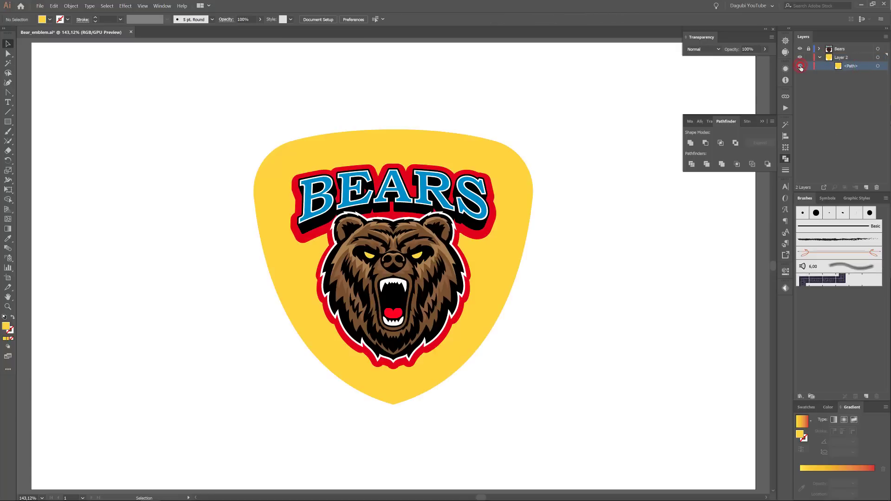
Step: Apply a dark gray stroke to the shield path
{"action": "left_click", "coordinate": [495, 156]}
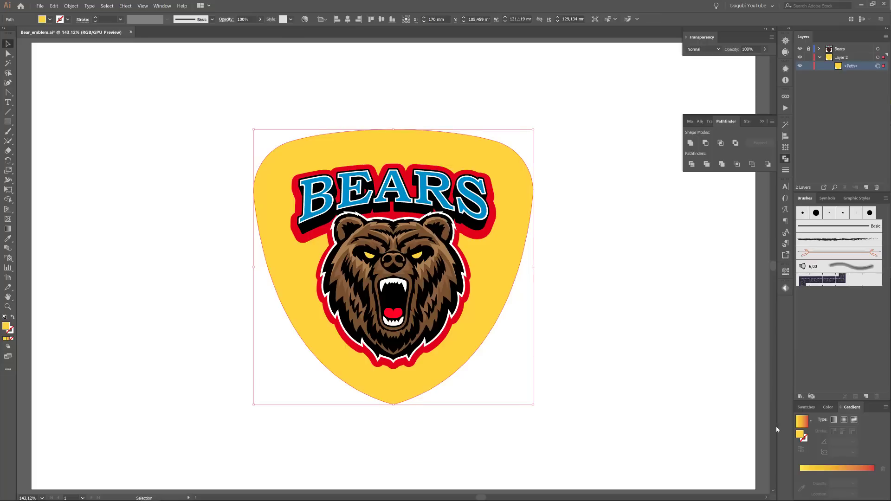
{"action": "left_click", "coordinate": [806, 407]}
{"action": "left_click", "coordinate": [806, 424]}
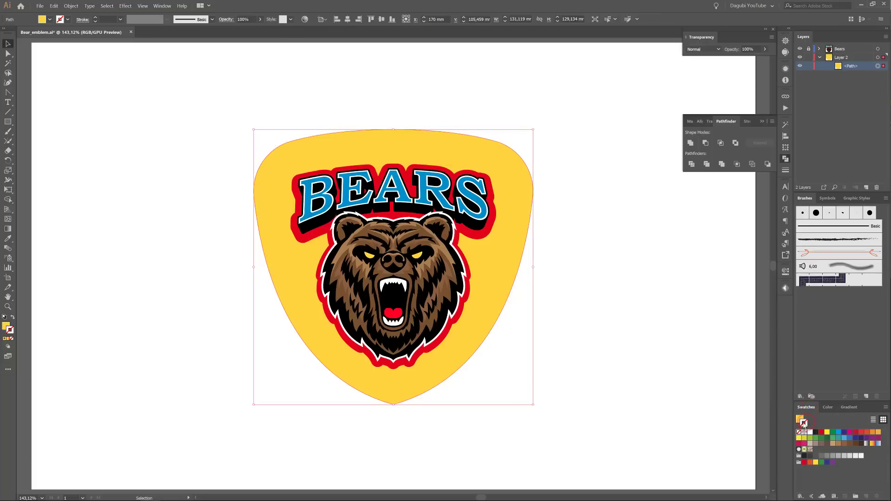
{"action": "left_click", "coordinate": [817, 457]}
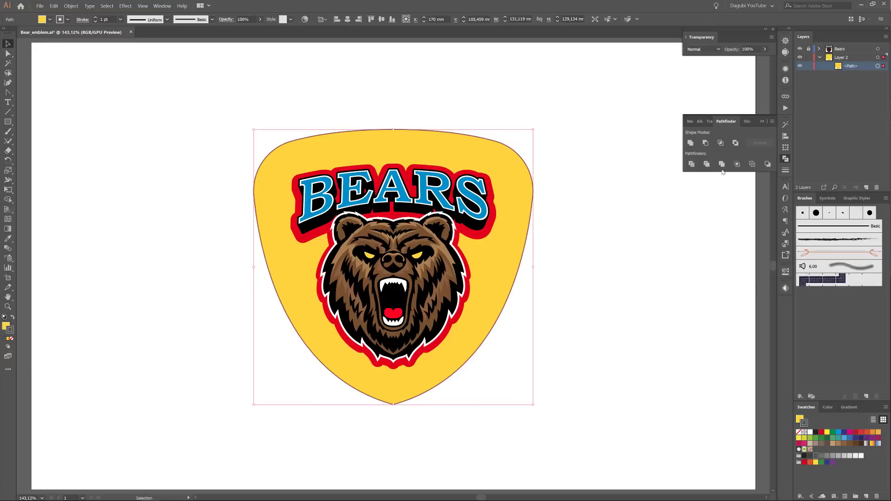
Step: Set the shield's stroke weight to 5 pt and align the stroke to the inside
{"action": "left_click", "coordinate": [786, 171]}
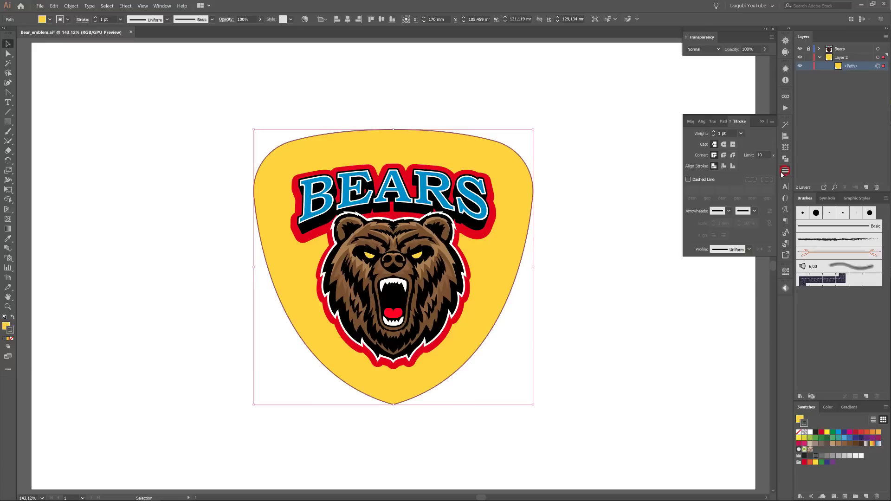
{"action": "left_click", "coordinate": [714, 132]}
{"action": "left_click", "coordinate": [714, 131]}
{"action": "left_click", "coordinate": [714, 132]}
{"action": "left_click", "coordinate": [714, 132]}
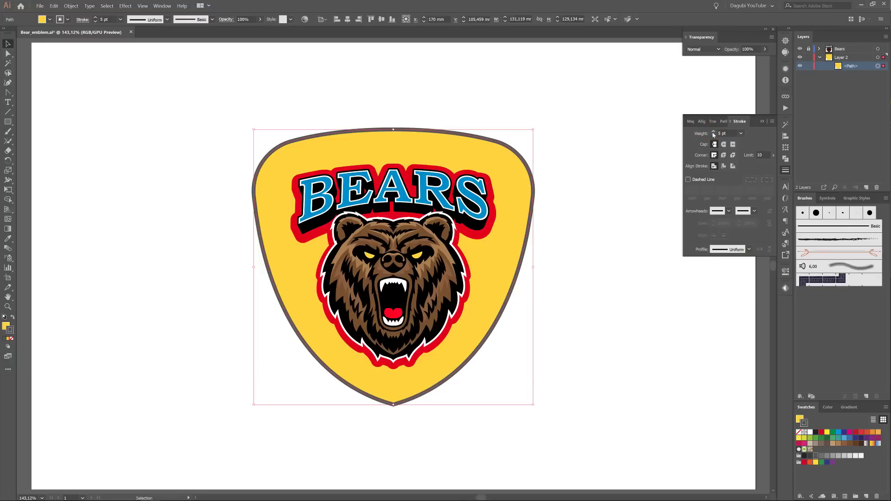
{"action": "left_click", "coordinate": [724, 167]}
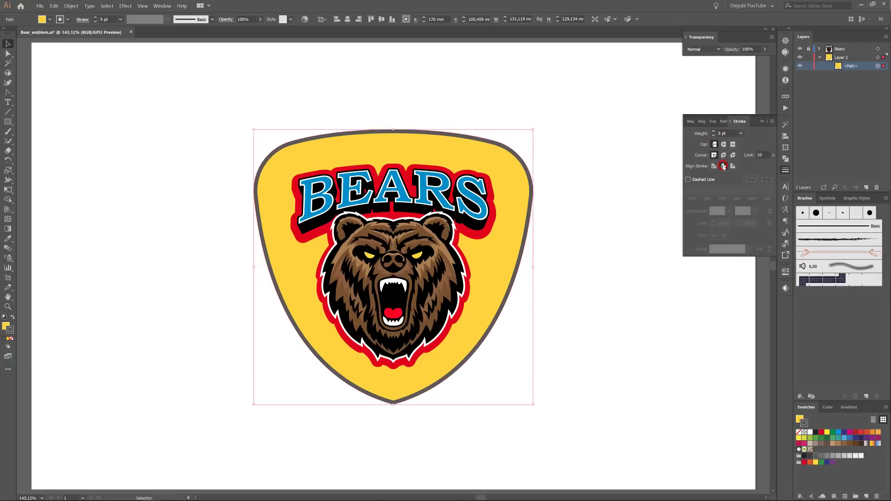
{"action": "left_click", "coordinate": [763, 121]}
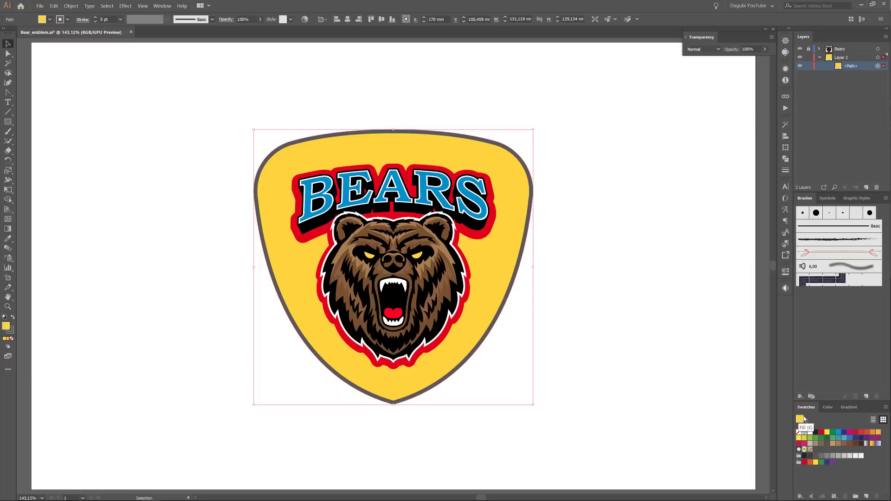
Step: Fill the shield with the Orange, Yellow linear gradient and set its angle to -45°
{"action": "left_click", "coordinate": [850, 407]}
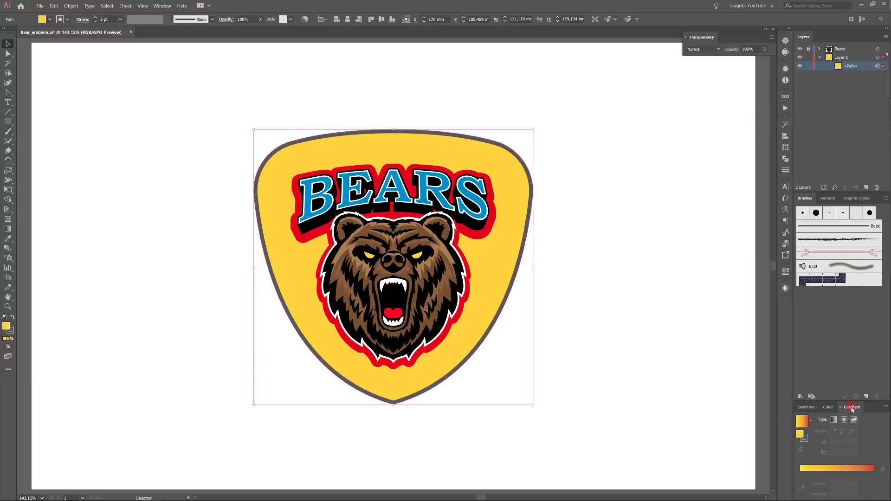
{"action": "left_click", "coordinate": [812, 425]}
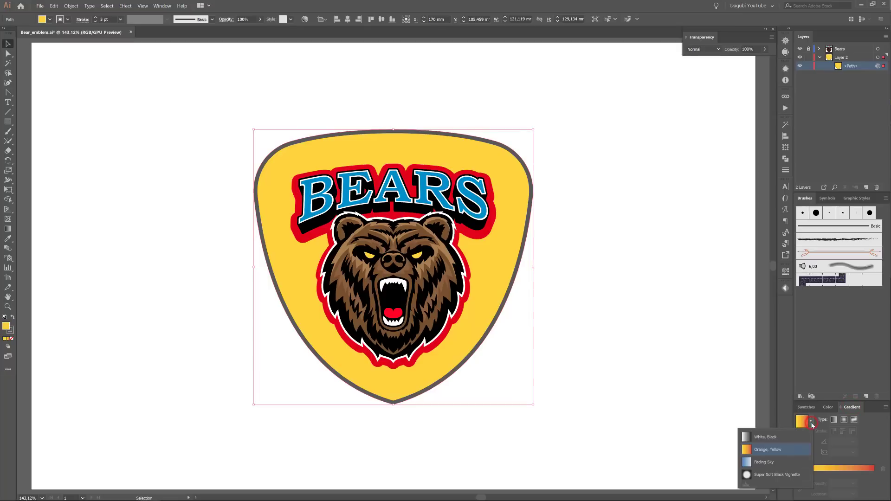
{"action": "left_click", "coordinate": [759, 450]}
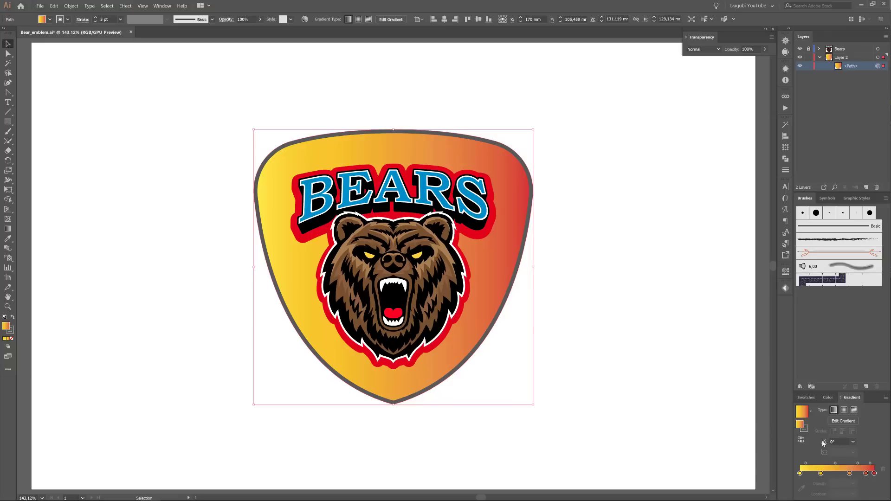
{"action": "left_click", "coordinate": [854, 442]}
{"action": "left_click", "coordinate": [864, 380]}
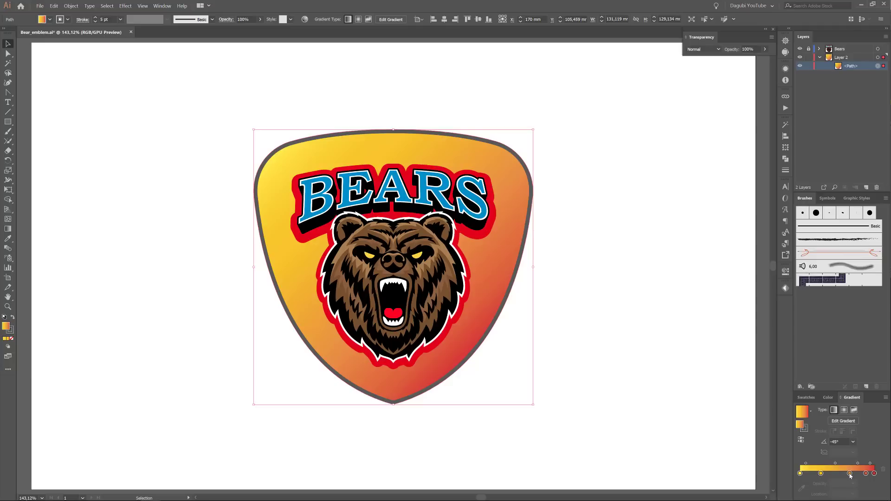
Step: Reduce the gradient to three stops, recolor the yellow starting stop light peach and place the orange stop at about 70.8%
{"action": "left_click_drag", "start_coordinate": [866, 474], "coordinate": [848, 475]}
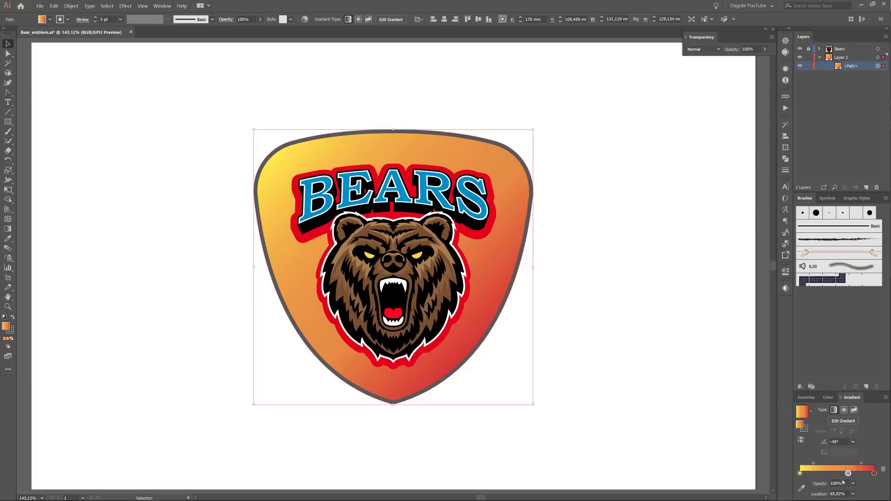
{"action": "double_click", "coordinate": [800, 473]}
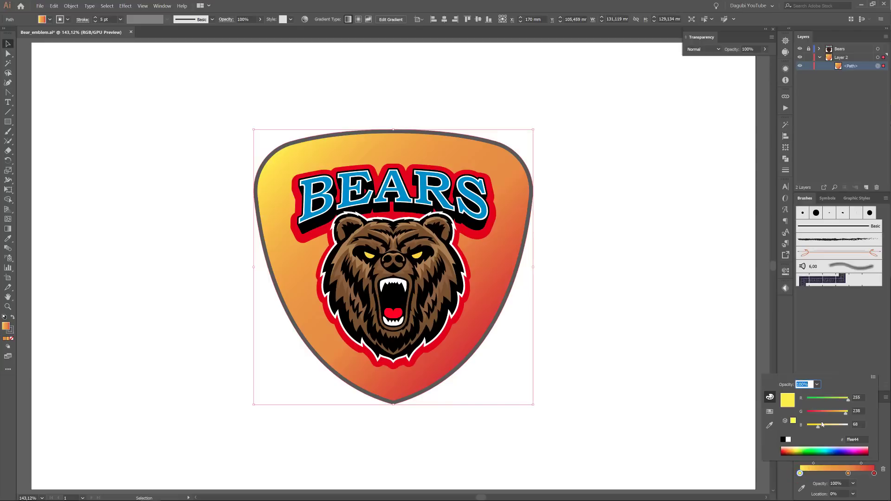
{"action": "left_click_drag", "start_coordinate": [848, 417], "coordinate": [831, 427]}
{"action": "left_click", "coordinate": [877, 484]}
{"action": "left_click_drag", "start_coordinate": [850, 475], "coordinate": [853, 474]}
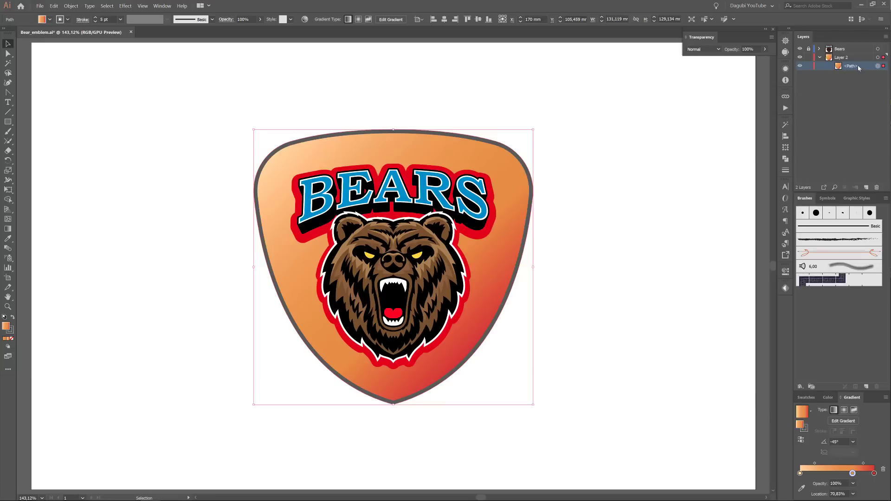
Step: Duplicate the shield path in Layer 2 and align the lower path's stroke to the outside
{"action": "left_click_drag", "start_coordinate": [859, 68], "coordinate": [867, 187]}
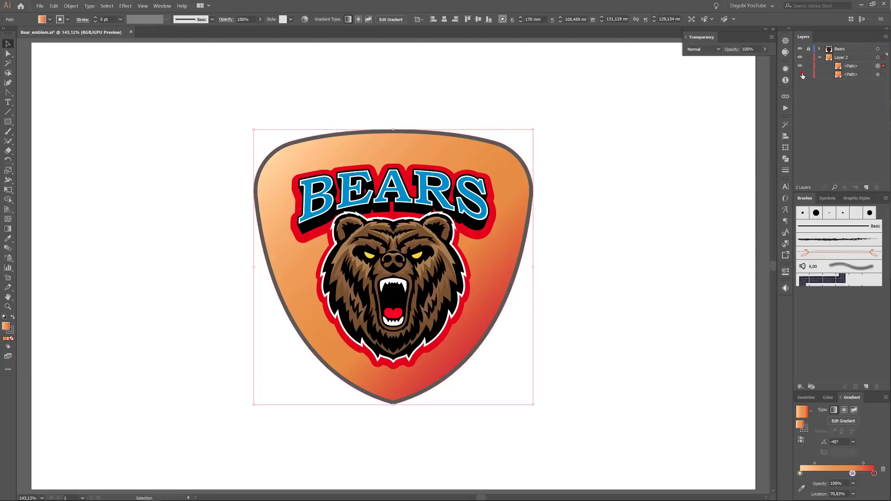
{"action": "left_click", "coordinate": [878, 74]}
{"action": "left_click", "coordinate": [786, 170]}
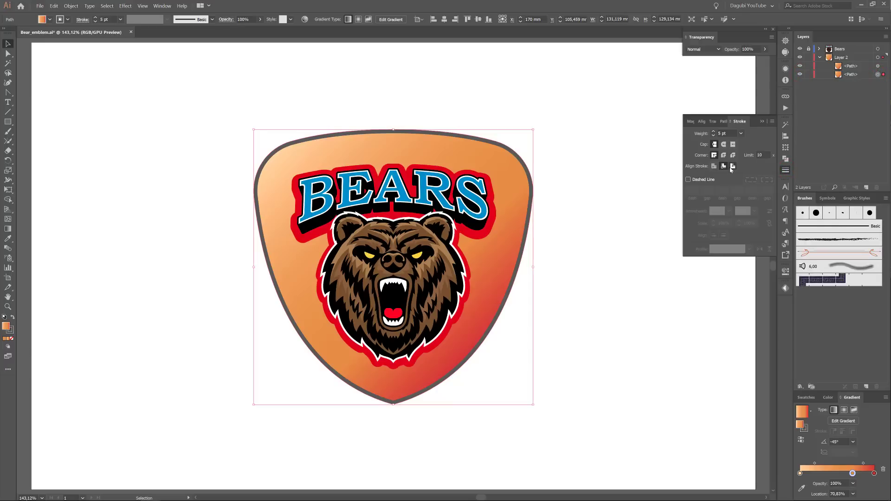
{"action": "left_click", "coordinate": [733, 166]}
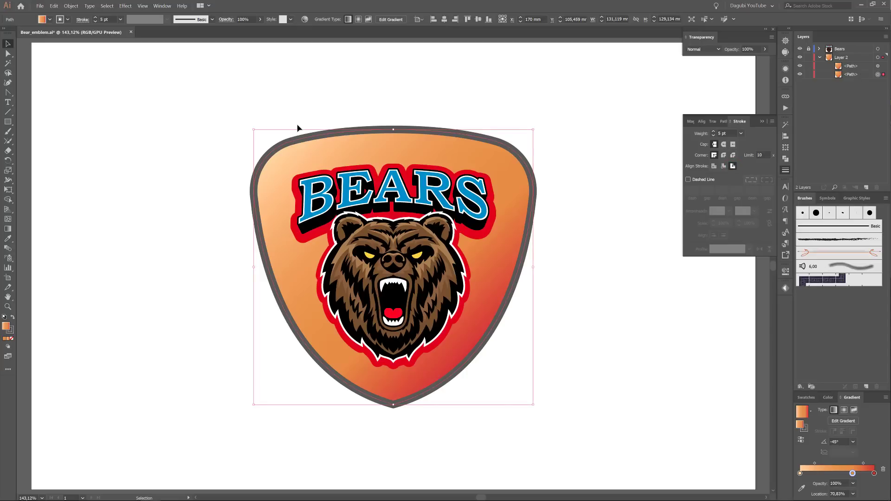
Step: Open the Metals gradient swatch library and place it clear of the shield artwork
{"action": "left_click", "coordinate": [68, 20]}
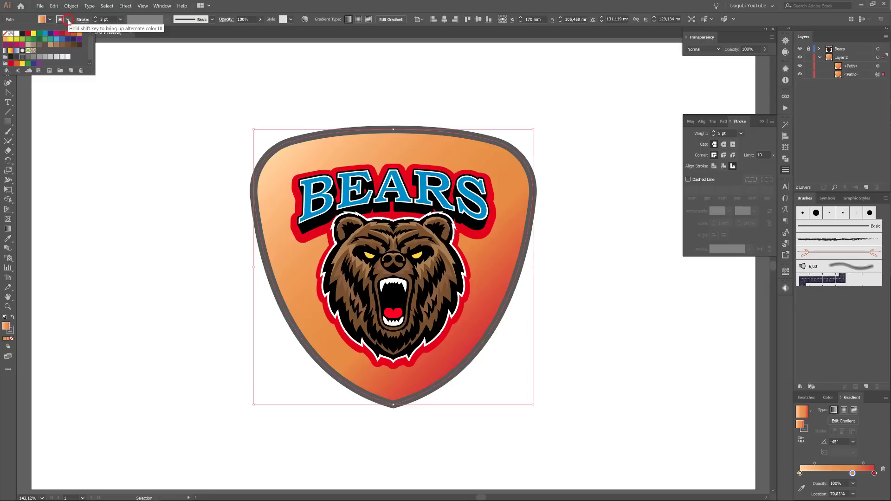
{"action": "left_click", "coordinate": [7, 72]}
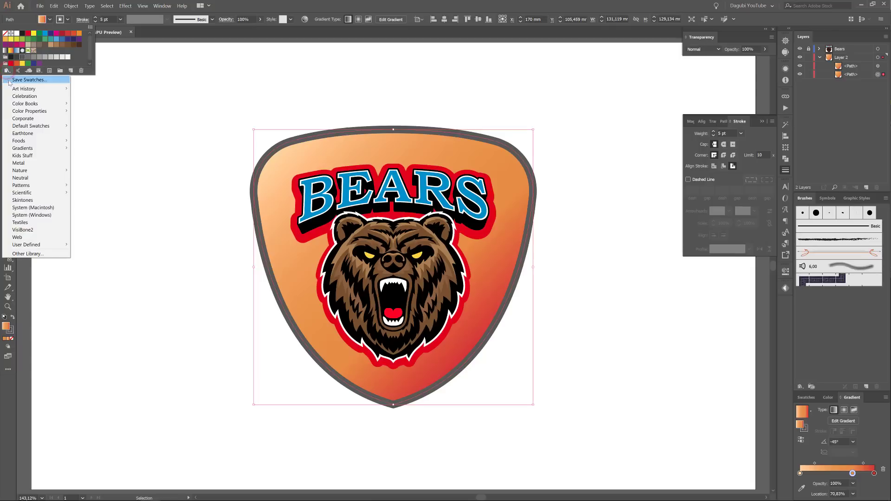
{"action": "mouse_move", "coordinate": [30, 149]}
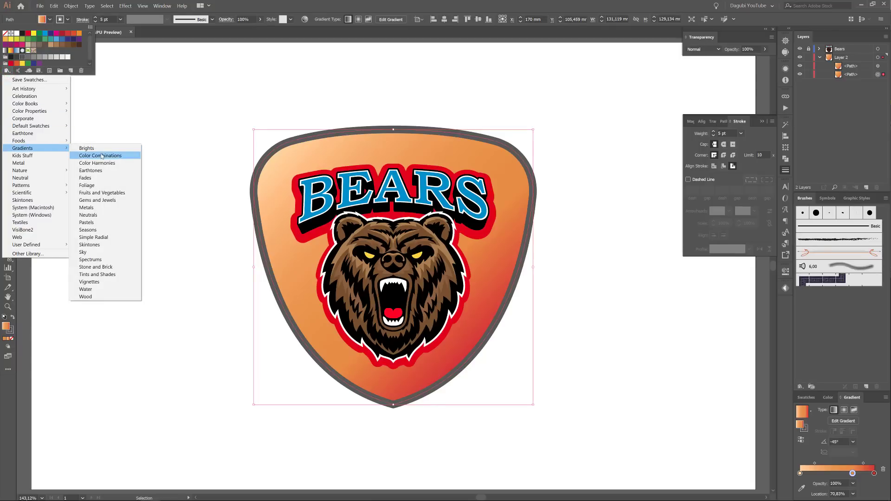
{"action": "left_click", "coordinate": [90, 210]}
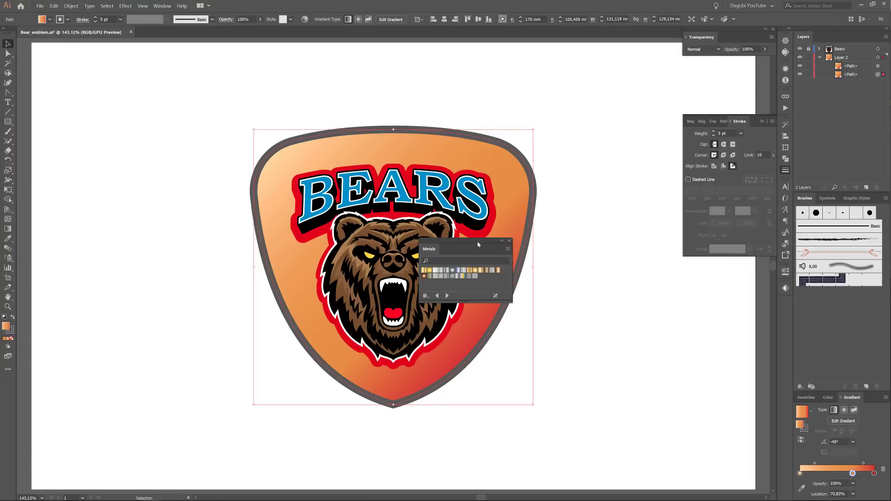
{"action": "mouse_move", "coordinate": [475, 243]}
{"action": "left_mouse_down"}
{"action": "mouse_move", "coordinate": [584, 163]}
{"action": "mouse_move", "coordinate": [617, 105]}
{"action": "left_mouse_up"}
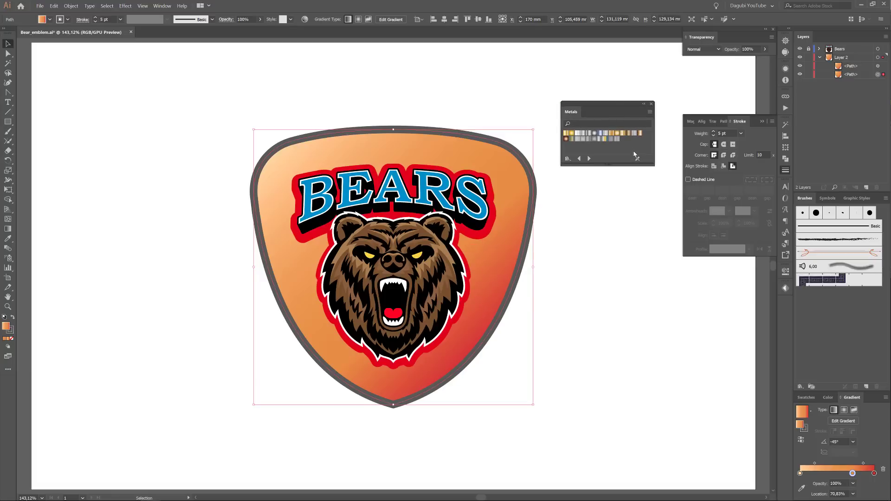
Step: Apply the Copper gradient to the lower shield path's fill and stroke, with the stroke gradient at a -60° angle
{"action": "left_click", "coordinate": [640, 135]}
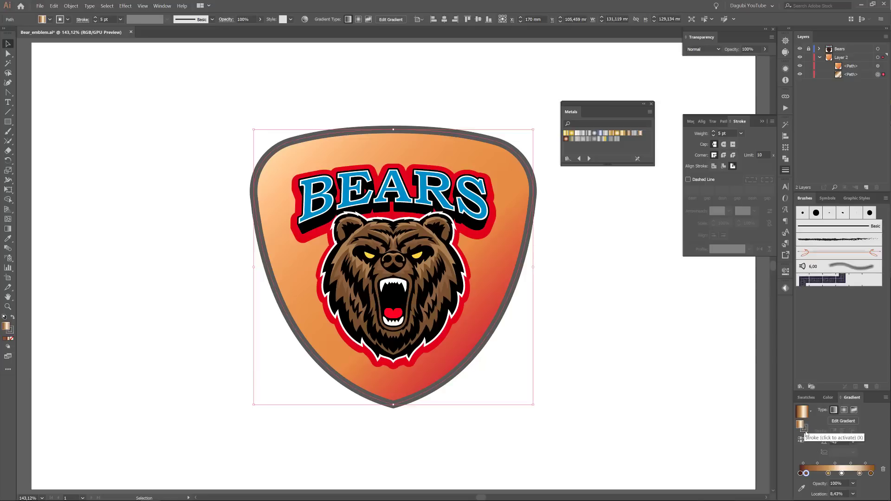
{"action": "left_click", "coordinate": [805, 434]}
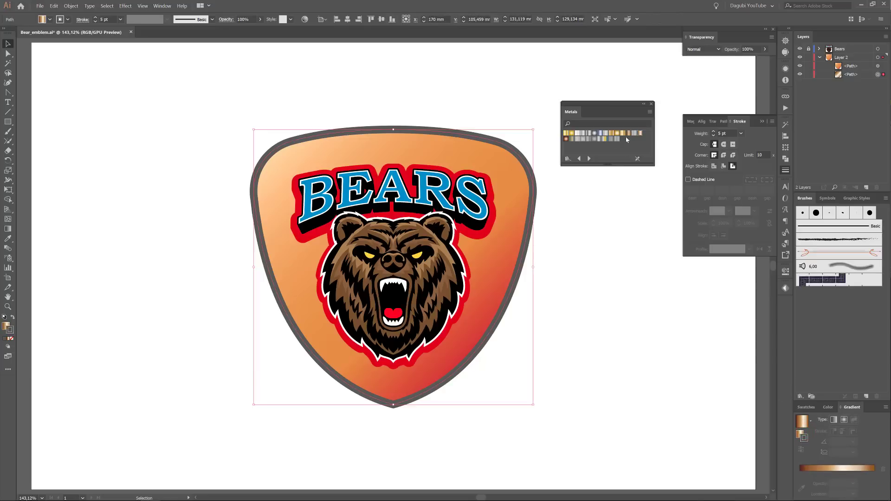
{"action": "left_click", "coordinate": [640, 135]}
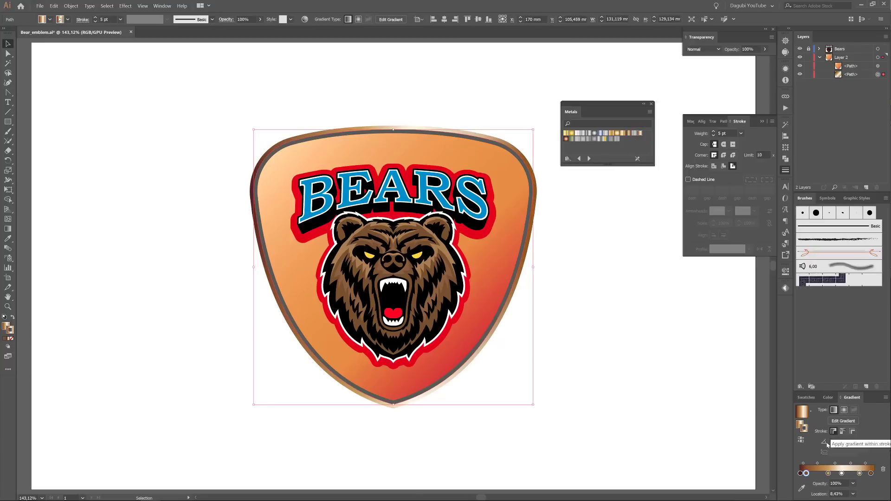
{"action": "left_click", "coordinate": [854, 442]}
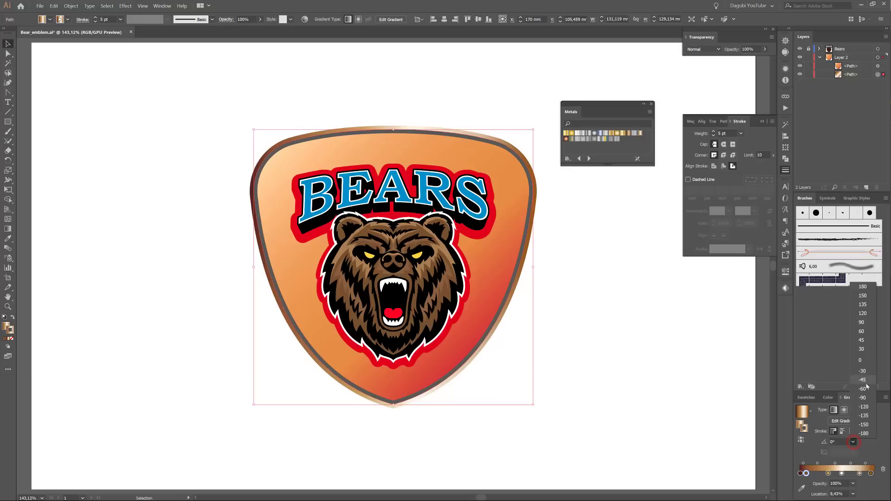
{"action": "left_click", "coordinate": [865, 389]}
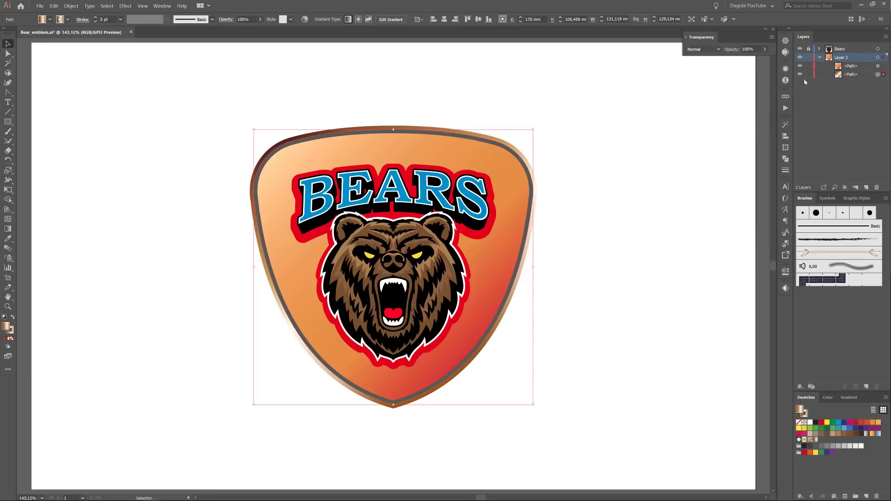
Step: Duplicate Layer 2 and place the copy above the Bears layer
{"action": "left_click", "coordinate": [800, 58]}
{"action": "left_click", "coordinate": [800, 58]}
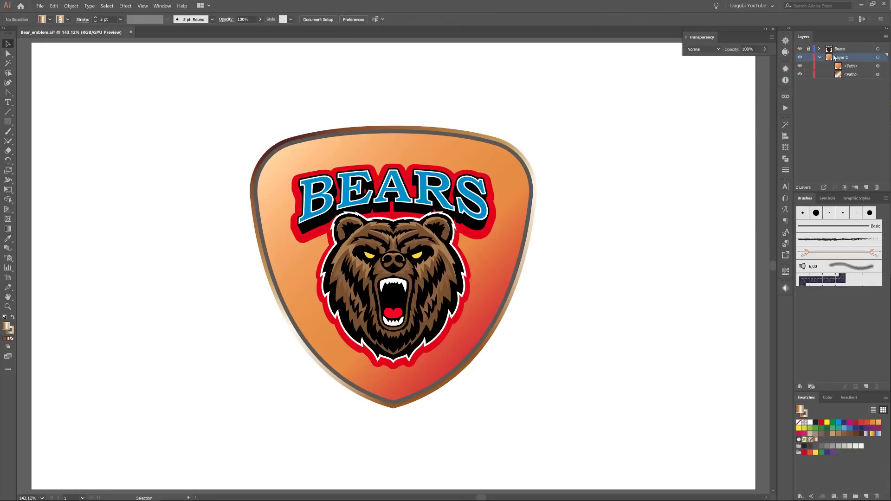
{"action": "left_click", "coordinate": [819, 57]}
{"action": "left_click_drag", "start_coordinate": [860, 58], "coordinate": [867, 187]}
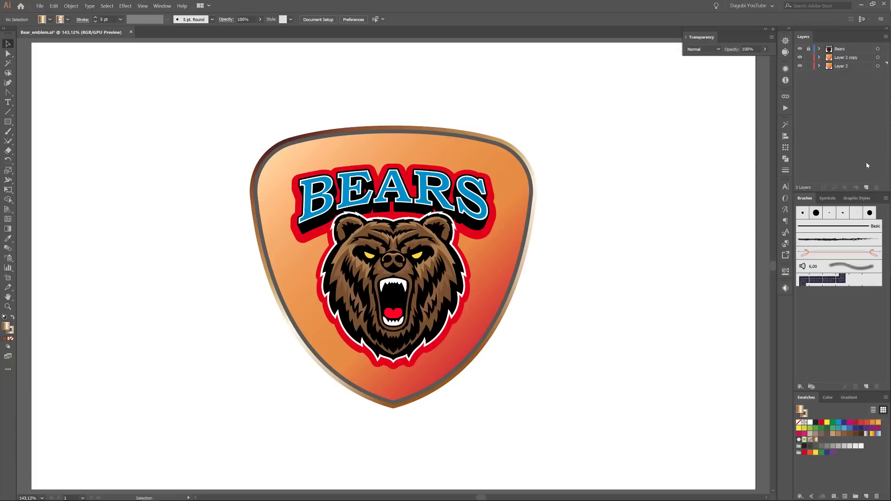
{"action": "left_click_drag", "start_coordinate": [843, 59], "coordinate": [847, 45]}
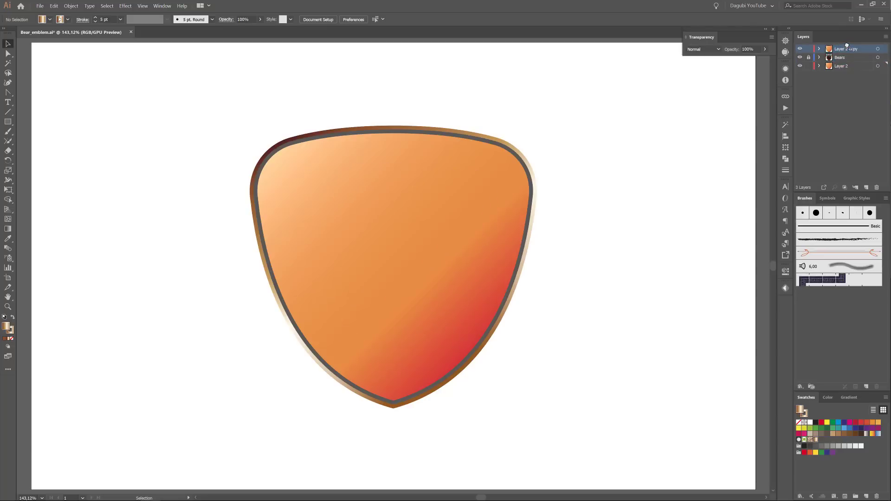
Step: Remove the fill from the upper shield path in Layer 2 copy
{"action": "left_click", "coordinate": [819, 49]}
{"action": "left_click", "coordinate": [800, 57]}
{"action": "left_click", "coordinate": [800, 57]}
{"action": "left_click", "coordinate": [854, 57]}
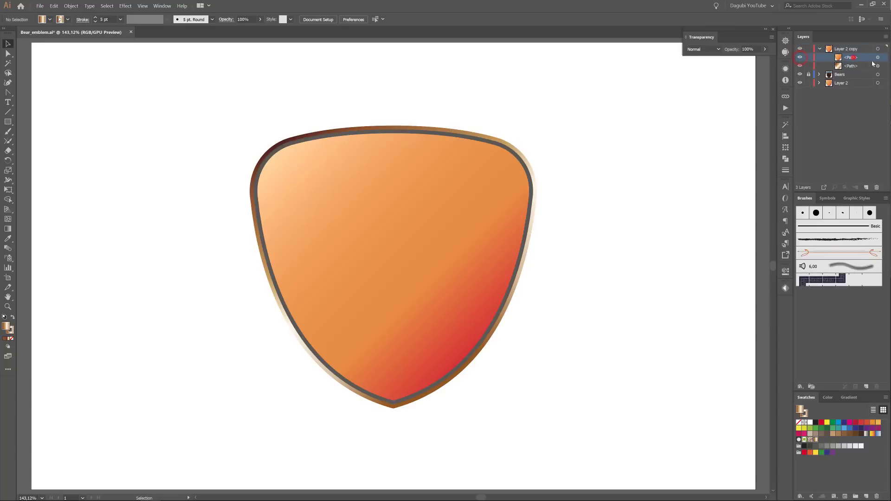
{"action": "left_click", "coordinate": [878, 57]}
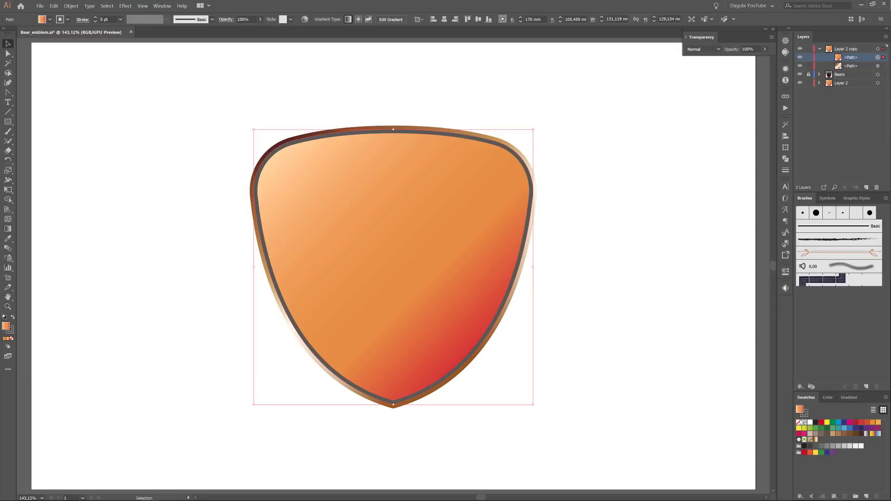
{"action": "left_click", "coordinate": [800, 423]}
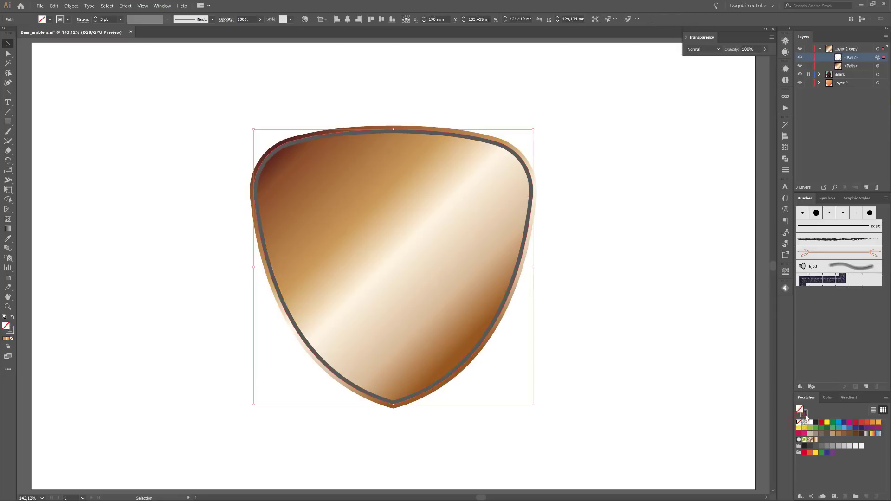
Step: Apply the White, Black linear gradient to the stroke of the upper path in Layer 2 copy
{"action": "left_click", "coordinate": [853, 400]}
{"action": "left_click", "coordinate": [811, 412]}
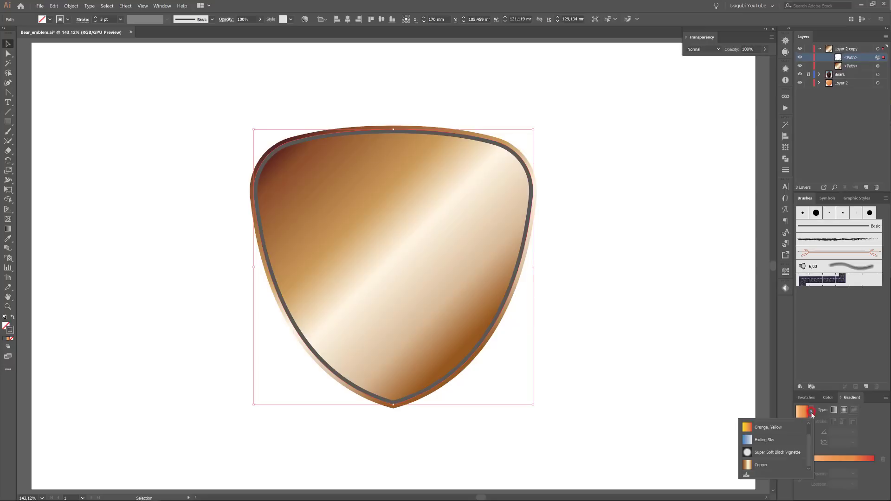
{"action": "scroll", "coordinate": [810, 443], "scroll_direction": "up", "scroll_amount": 2}
{"action": "left_click", "coordinate": [781, 427]}
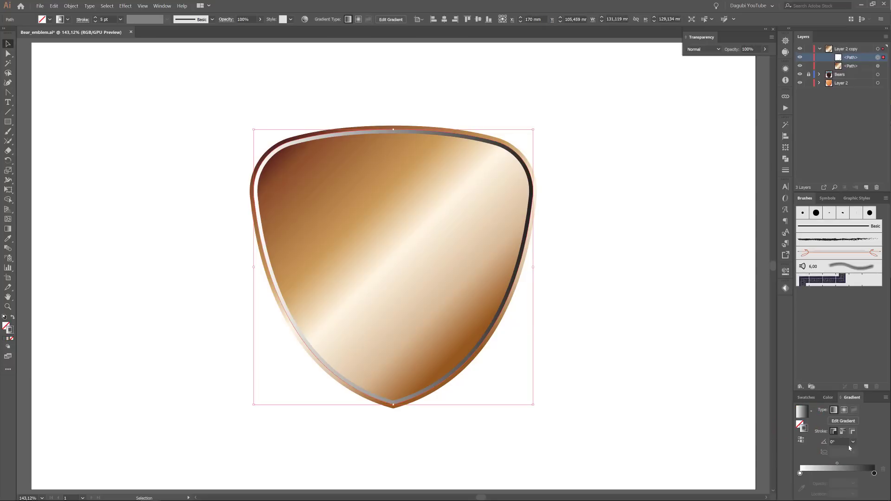
Step: Try angles of -45° and -120° for the upper path's stroke gradient
{"action": "left_click", "coordinate": [853, 442]}
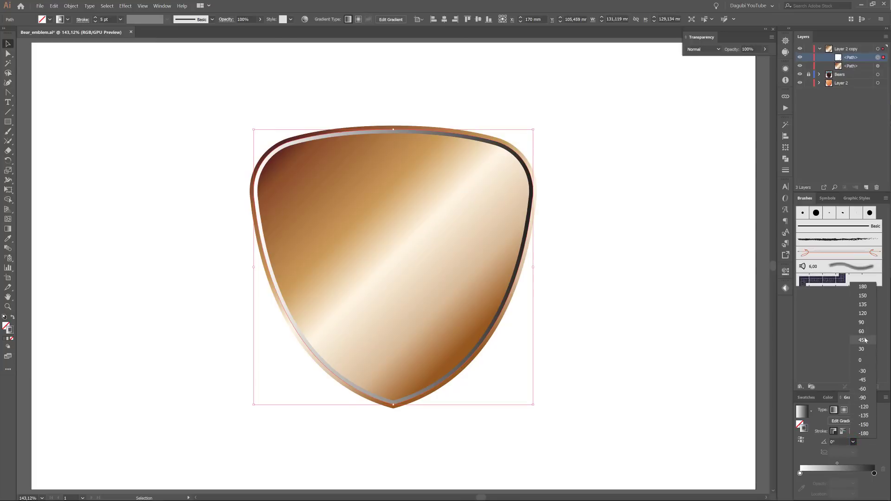
{"action": "left_click", "coordinate": [863, 381]}
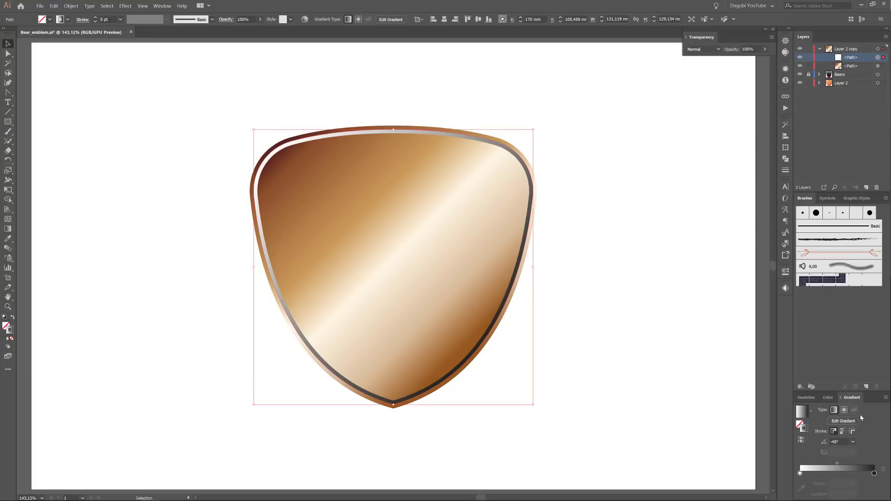
{"action": "left_click", "coordinate": [854, 442]}
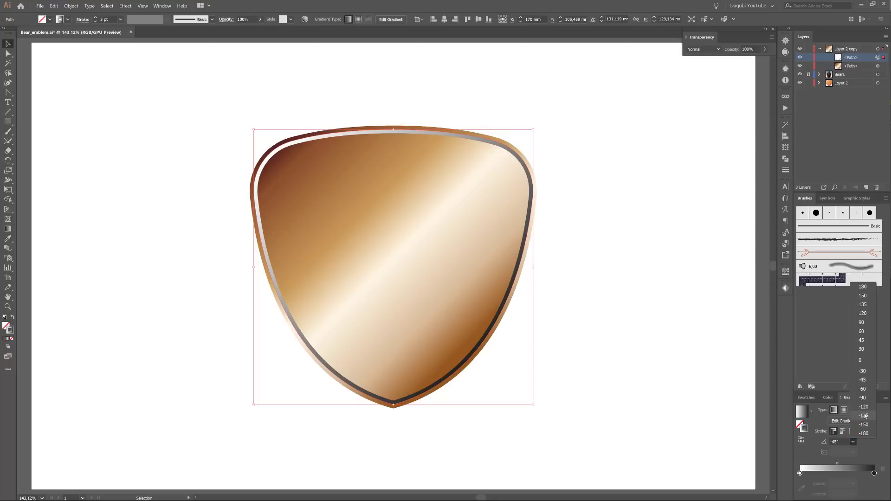
{"action": "left_click", "coordinate": [865, 410]}
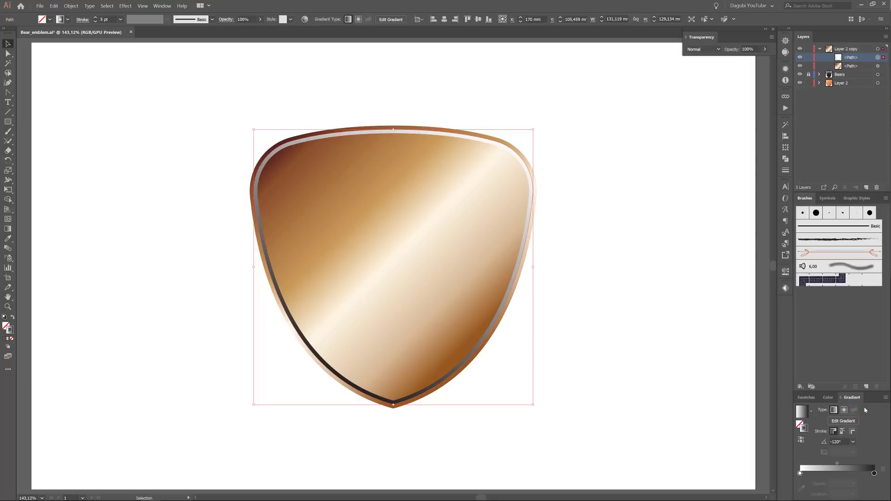
Step: Set the upper path's stroke gradient angle to 60° and reduce its stroke weight to 2 pt
{"action": "left_click", "coordinate": [854, 442]}
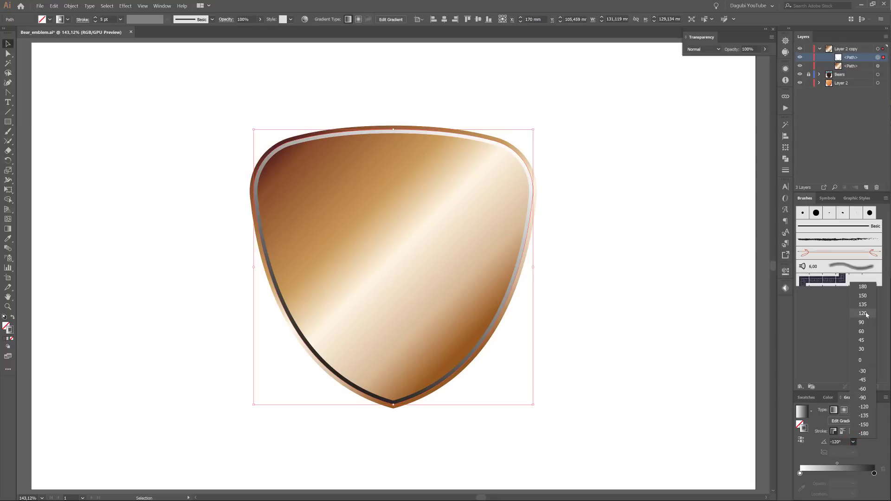
{"action": "left_click", "coordinate": [863, 331]}
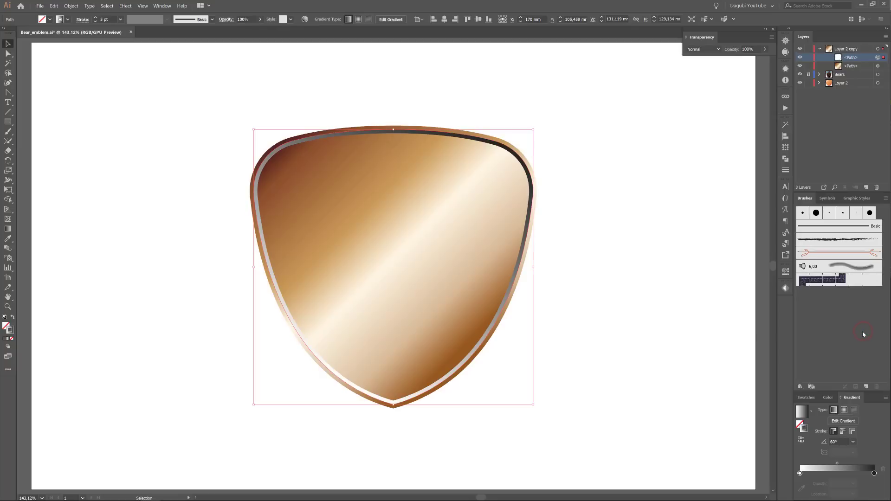
{"action": "left_click", "coordinate": [96, 22]}
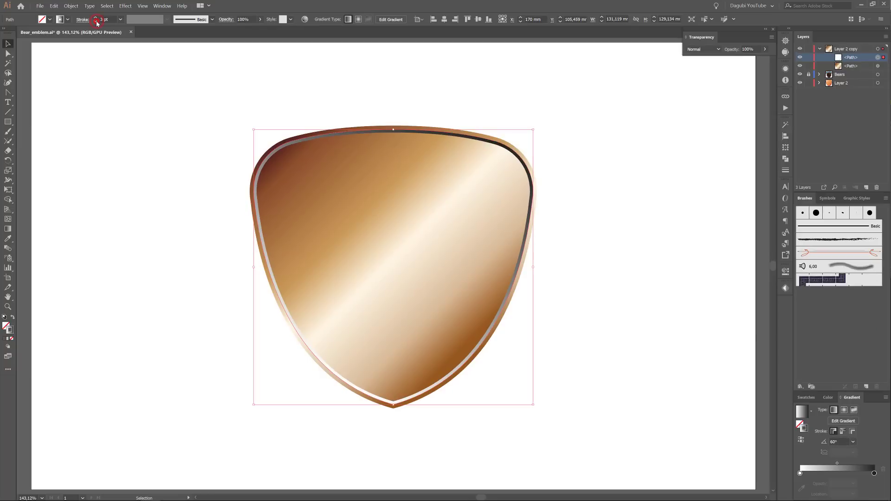
{"action": "left_click", "coordinate": [96, 21]}
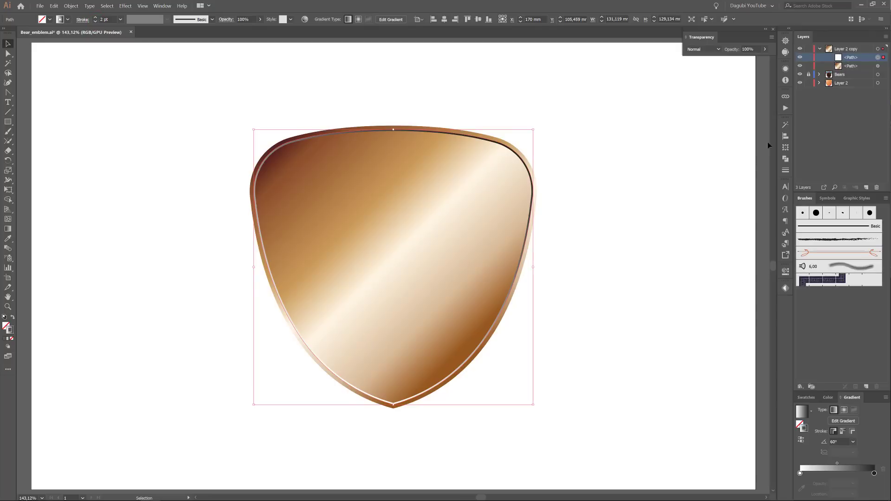
Step: Remove the stroke from the lower path in Layer 2 copy
{"action": "left_click", "coordinate": [852, 66]}
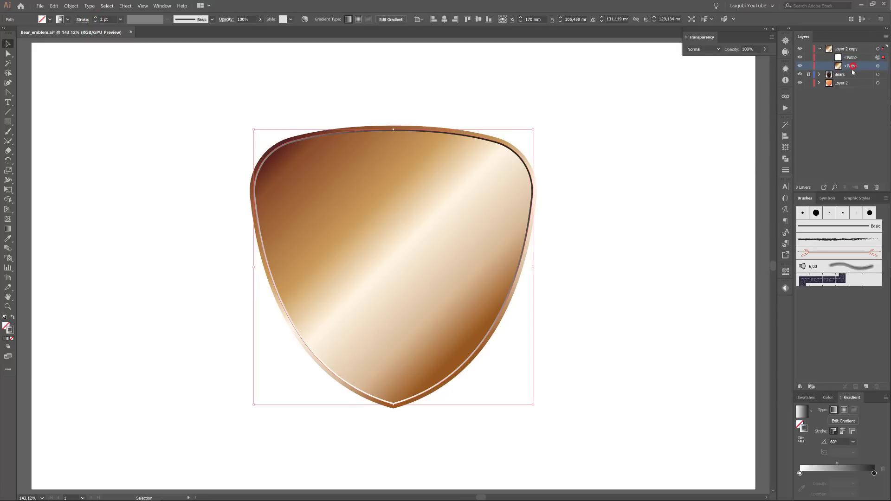
{"action": "left_click", "coordinate": [800, 66]}
{"action": "left_click", "coordinate": [800, 66]}
{"action": "left_click", "coordinate": [877, 66]}
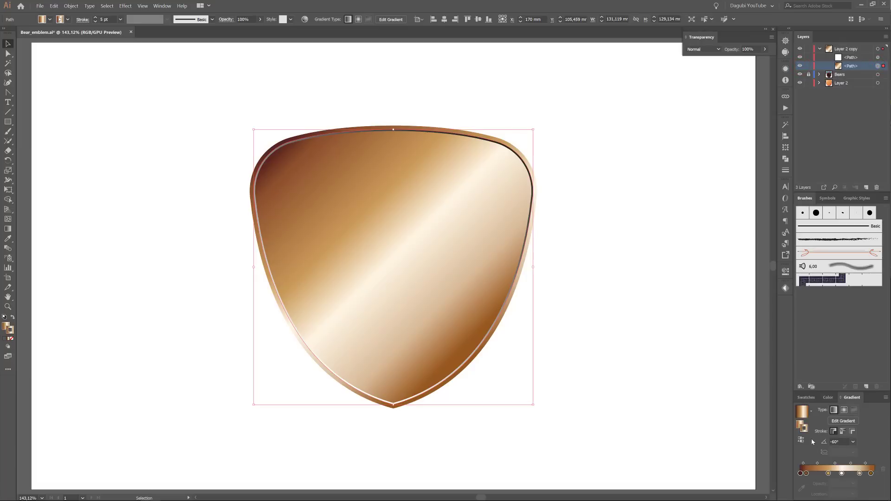
{"action": "left_click", "coordinate": [831, 398]}
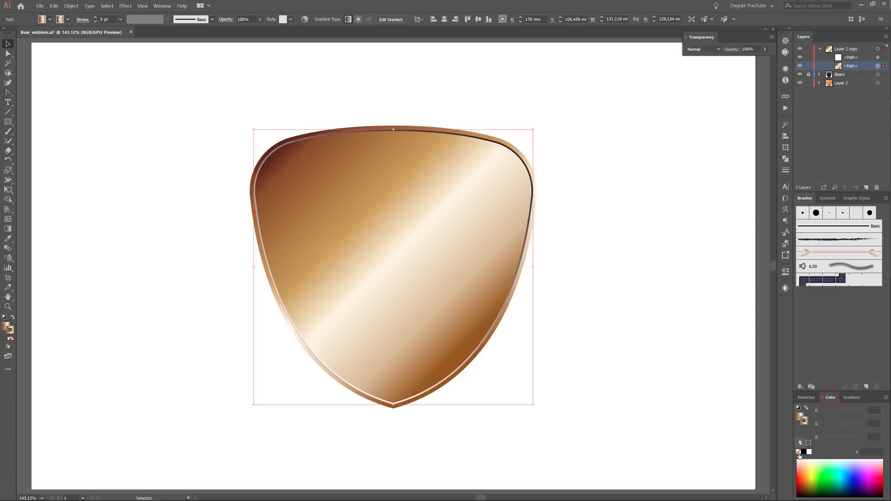
{"action": "left_click", "coordinate": [799, 452]}
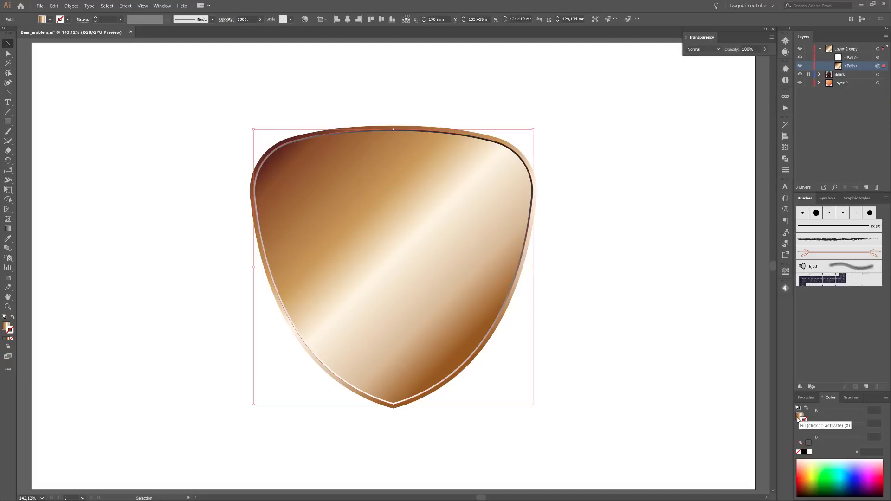
Step: Fill the lower path in Layer 2 copy with the White, Black linear gradient
{"action": "left_click", "coordinate": [799, 418]}
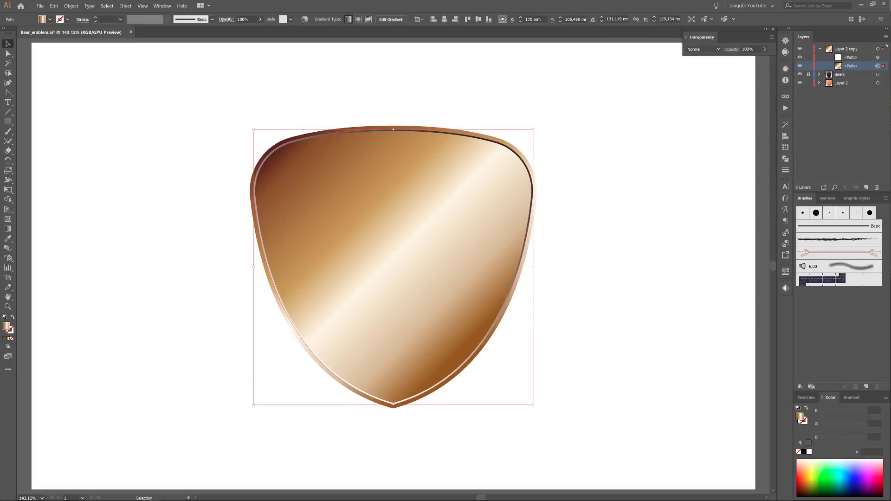
{"action": "left_click", "coordinate": [852, 398]}
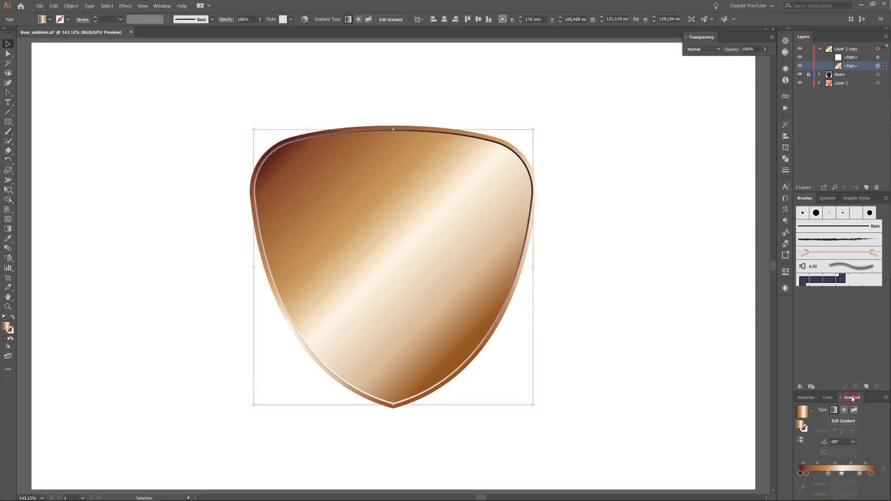
{"action": "left_click", "coordinate": [812, 411]}
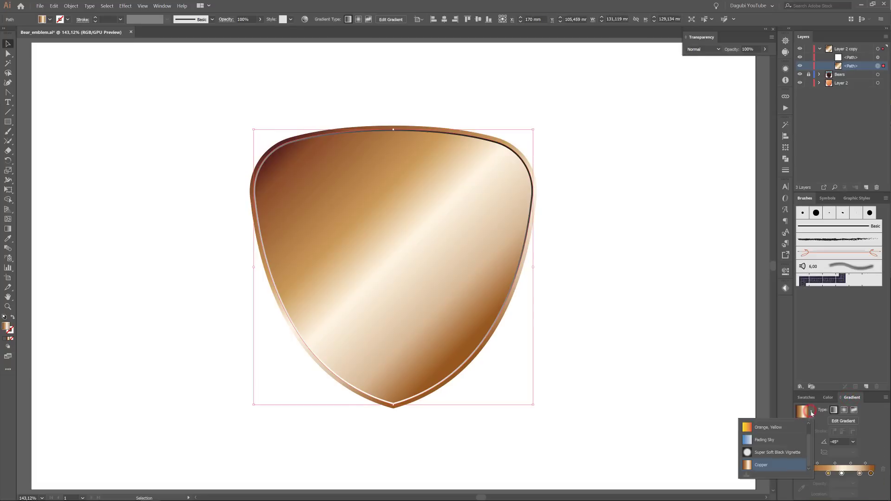
{"action": "scroll", "coordinate": [809, 449], "scroll_direction": "up", "scroll_amount": 3}
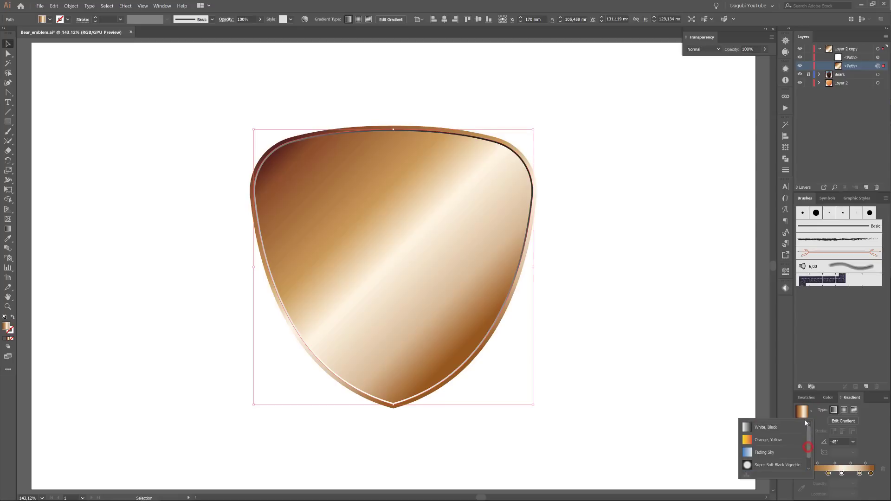
{"action": "left_click", "coordinate": [788, 426]}
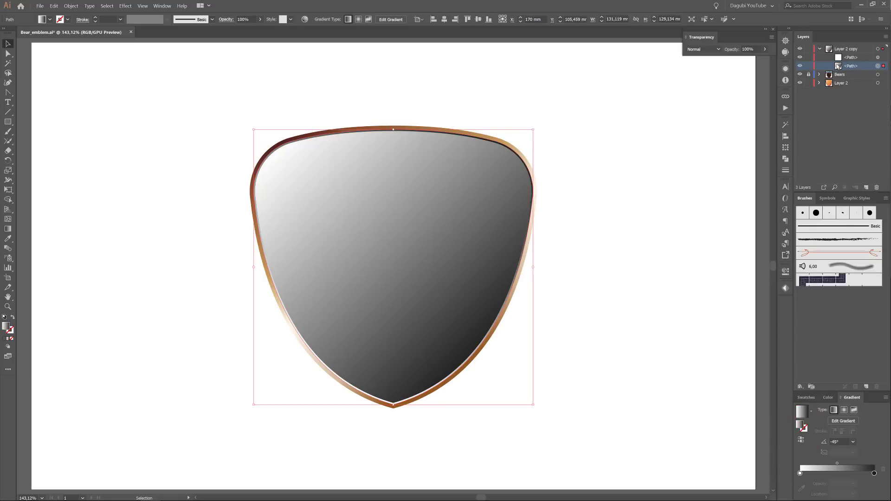
Step: Set the blend mode of the lower path in Layer 2 copy to Screen
{"action": "left_click", "coordinate": [878, 66]}
{"action": "left_click", "coordinate": [700, 50]}
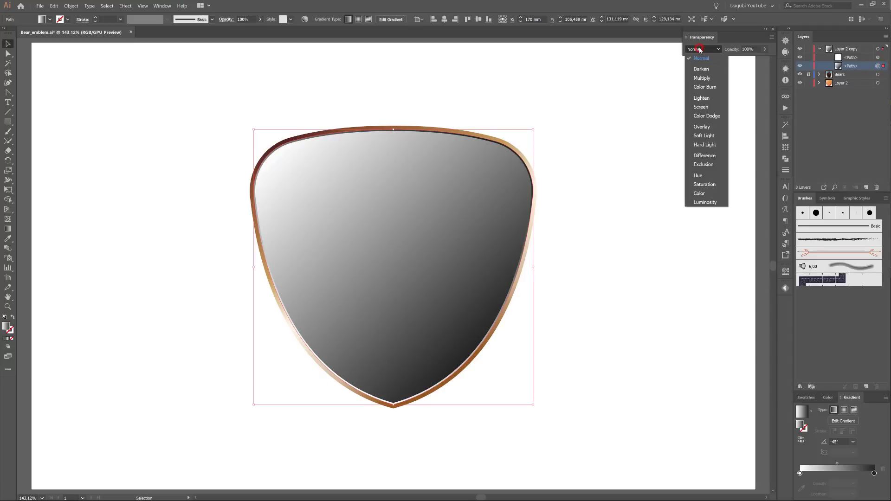
{"action": "left_click", "coordinate": [701, 106]}
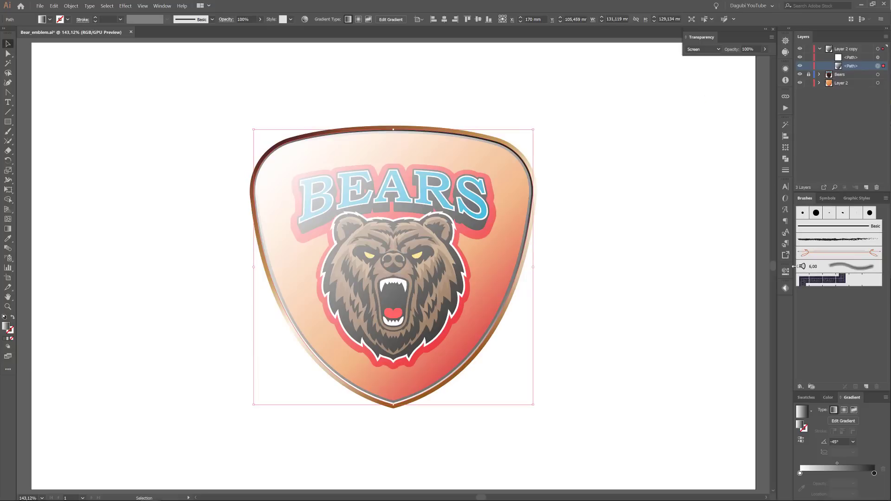
Step: Change the dark end stop of the lower path's gradient to white and set that stop's opacity to 0%
{"action": "double_click", "coordinate": [875, 474]}
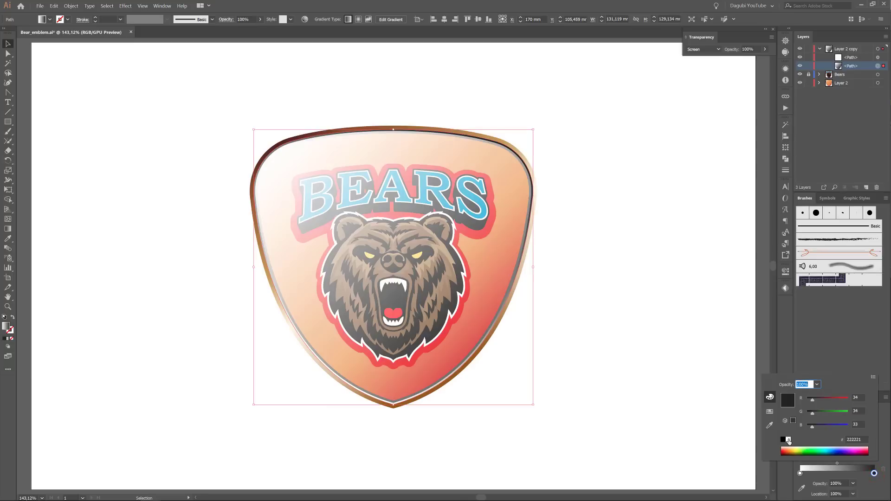
{"action": "left_click", "coordinate": [789, 440]}
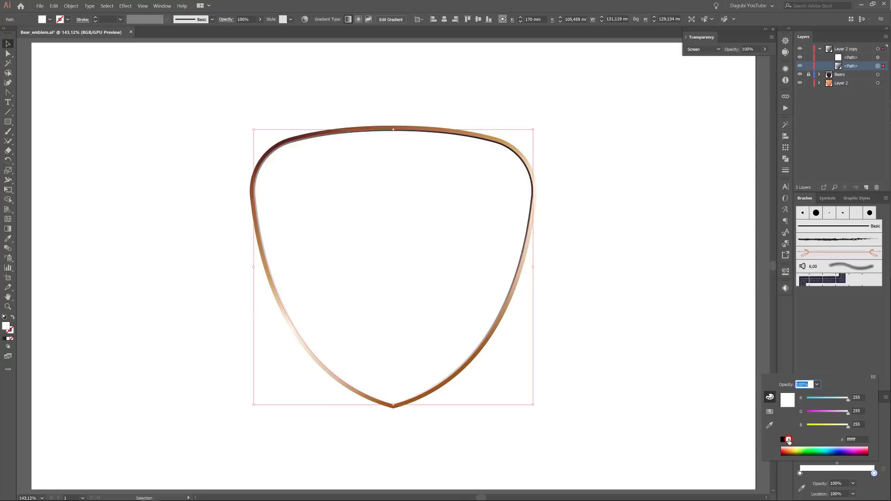
{"action": "left_click", "coordinate": [875, 474]}
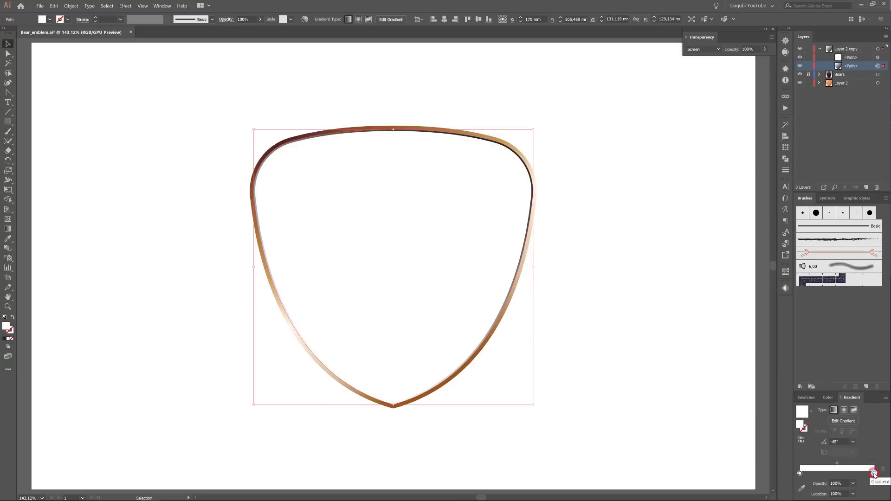
{"action": "left_click", "coordinate": [853, 484]}
{"action": "left_click", "coordinate": [857, 387]}
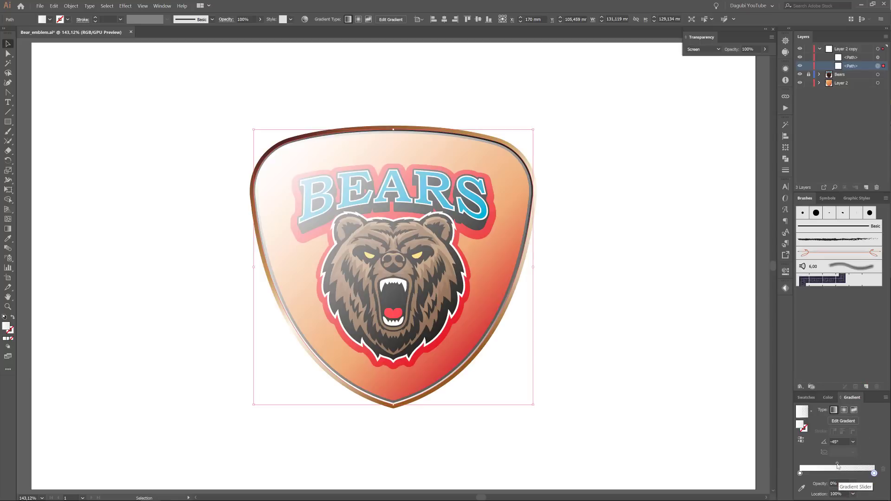
Step: Move the gradient midpoint of the lower path to 33,8% and check the effect by hiding and showing the path
{"action": "left_click_drag", "start_coordinate": [838, 466], "coordinate": [825, 465]}
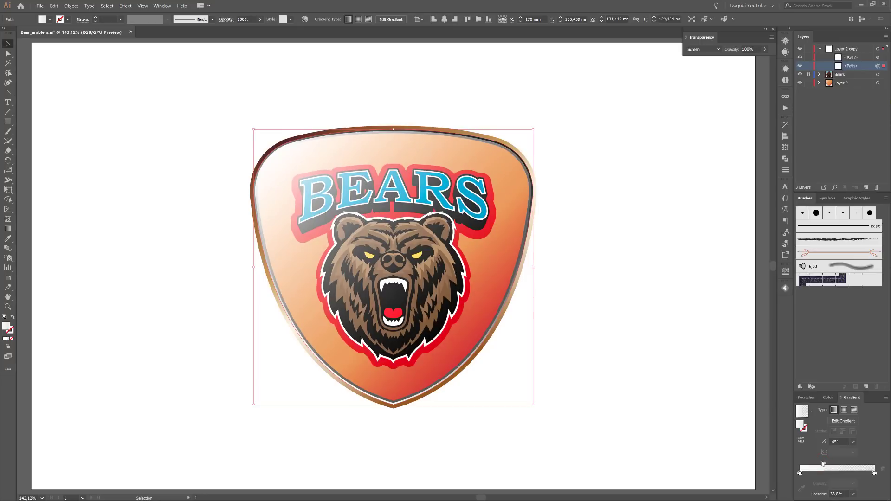
{"action": "left_click", "coordinate": [800, 66]}
{"action": "left_click", "coordinate": [800, 66]}
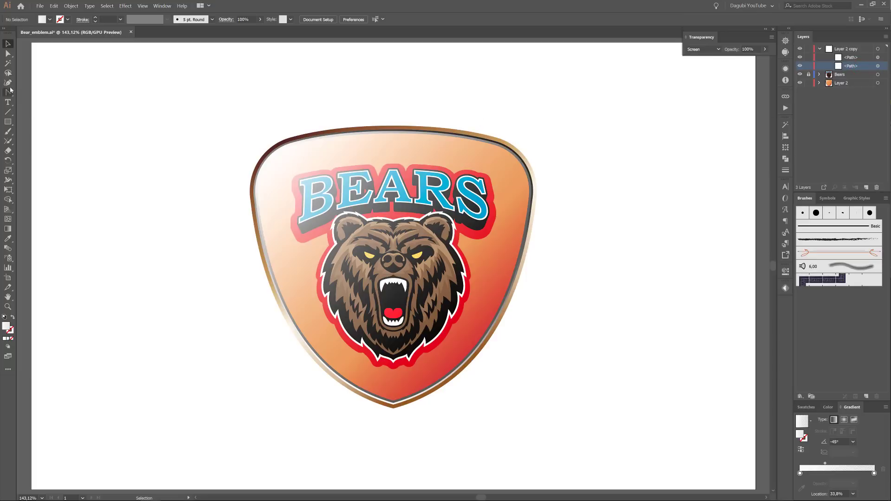
Step: Draw a curved path about 158 mm long with the Pen tool, arching across the shield beneath the BEARS lettering and extending past both edges
{"action": "left_click_drag", "start_coordinate": [8, 93], "coordinate": [50, 97]}
{"action": "left_click_drag", "start_coordinate": [230, 261], "coordinate": [328, 201]}
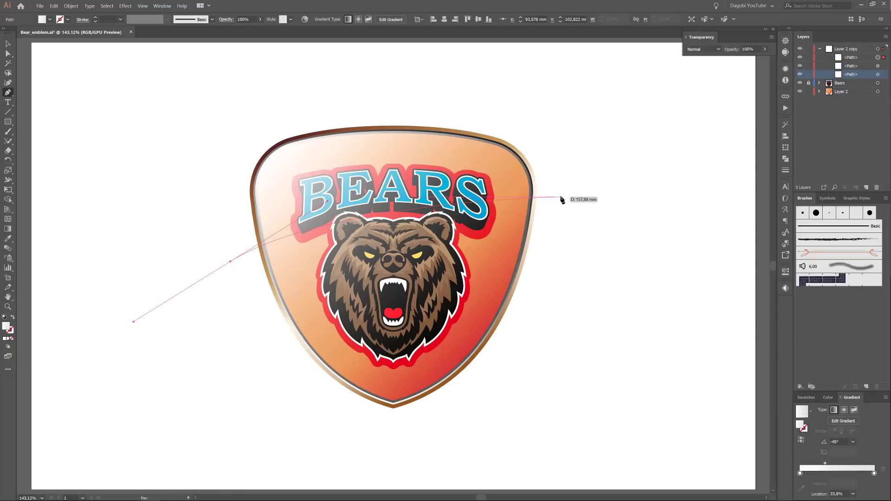
{"action": "left_click_drag", "start_coordinate": [561, 196], "coordinate": [6, 54]}
Step: Reshape the curved path with Direct Selection by lowering its left anchor slightly and extending that anchor's upper handle
{"action": "left_click", "coordinate": [8, 54]}
{"action": "left_click", "coordinate": [231, 260]}
{"action": "left_click_drag", "start_coordinate": [231, 260], "coordinate": [225, 253]}
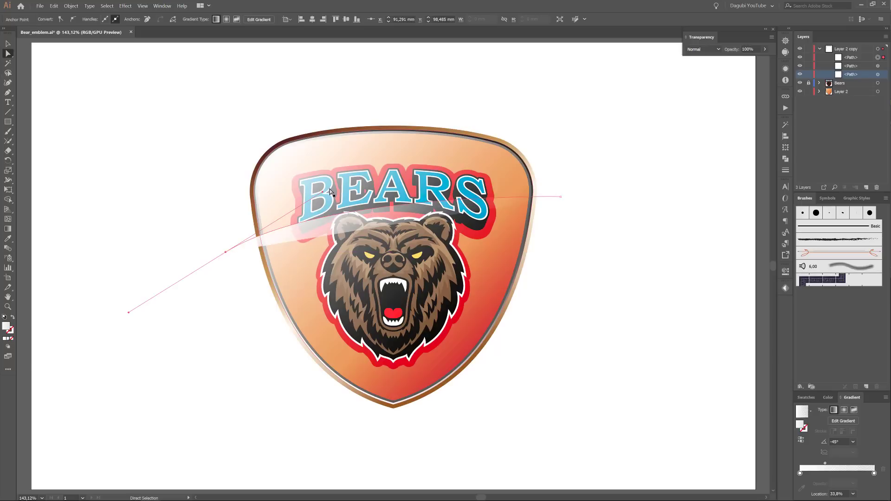
{"action": "left_click_drag", "start_coordinate": [323, 191], "coordinate": [354, 167]}
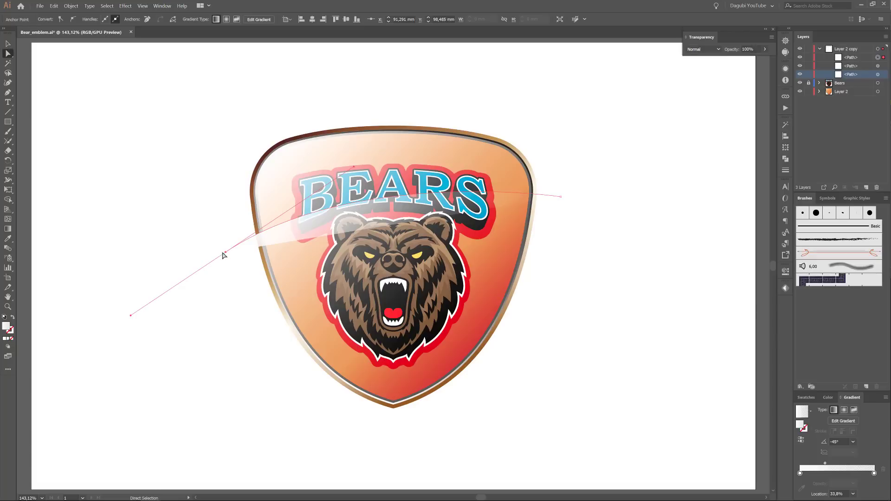
{"action": "left_click_drag", "start_coordinate": [225, 252], "coordinate": [223, 267]}
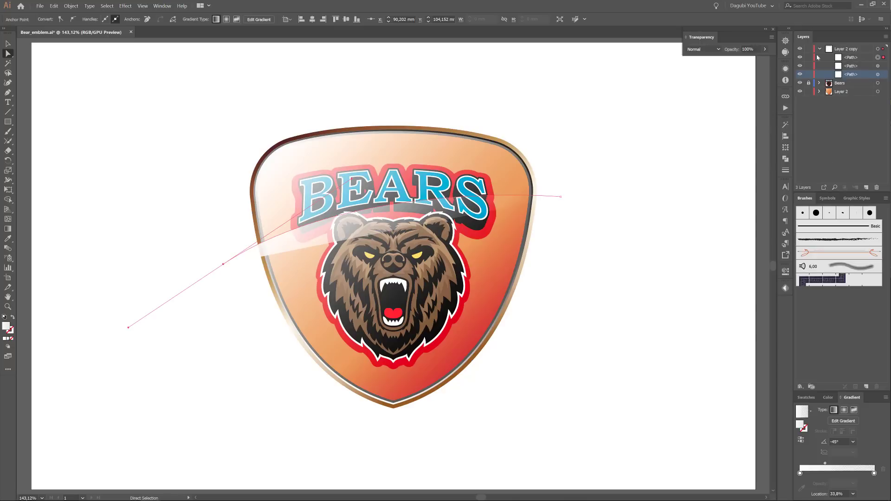
Step: Hide and show the paths in Layer 2 copy to identify the outline, the curve and the gradient shield
{"action": "left_click", "coordinate": [878, 57]}
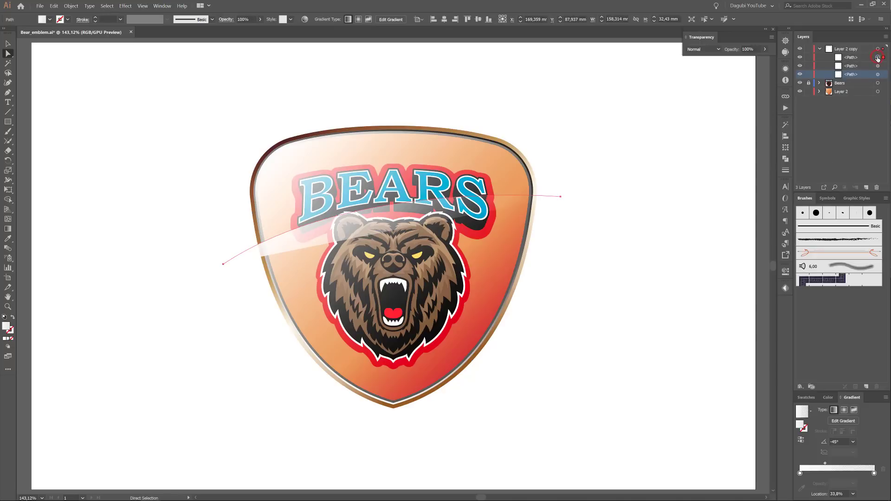
{"action": "left_click", "coordinate": [800, 66]}
{"action": "left_click", "coordinate": [800, 65]}
{"action": "key", "text": "ctrl+shift+a"}
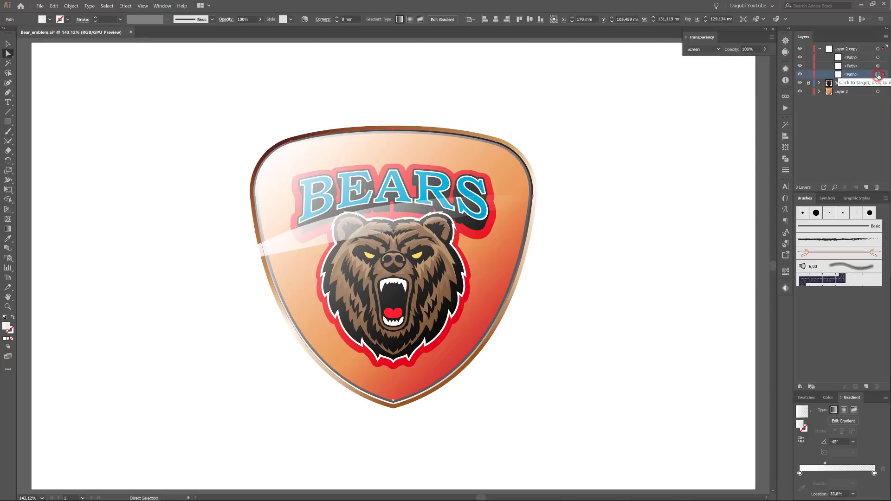
{"action": "left_click", "coordinate": [800, 74]}
{"action": "left_click", "coordinate": [800, 74]}
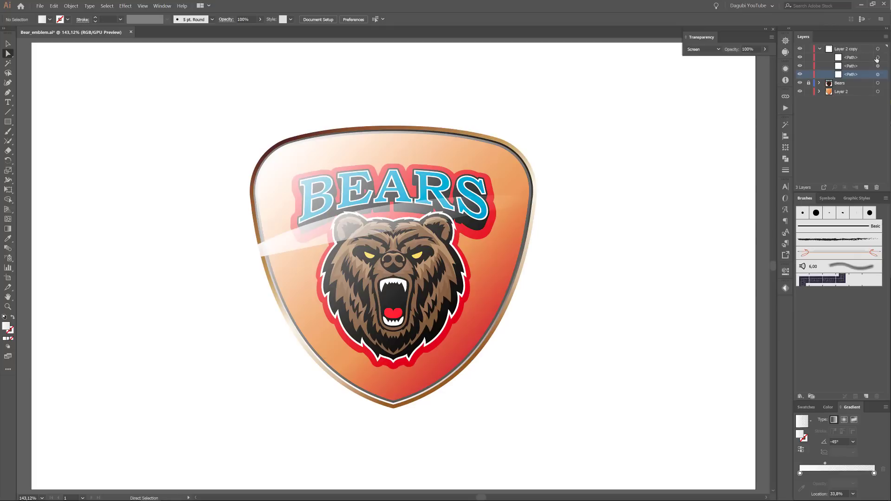
Step: Try dividing the gradient shield path with the filled curved path using Pathfinder Divide, and undo the division
{"action": "left_click", "coordinate": [878, 74]}
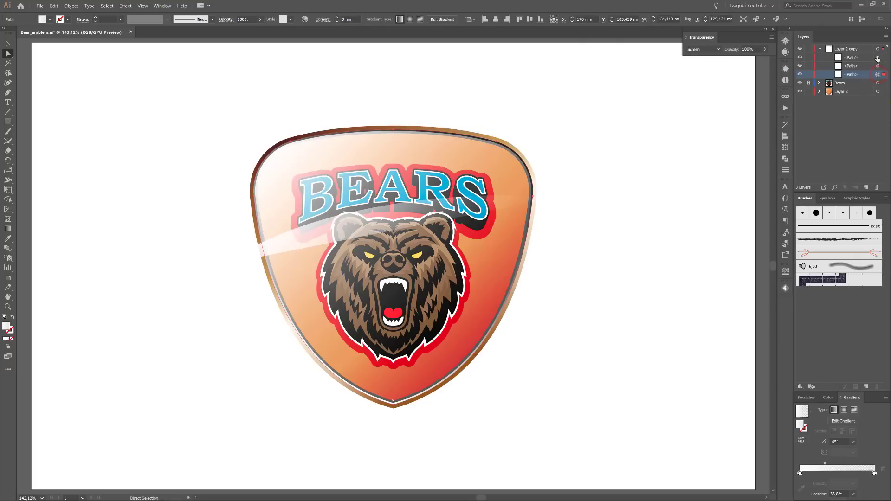
{"action": "left_click", "coordinate": [878, 58], "text": "shift"}
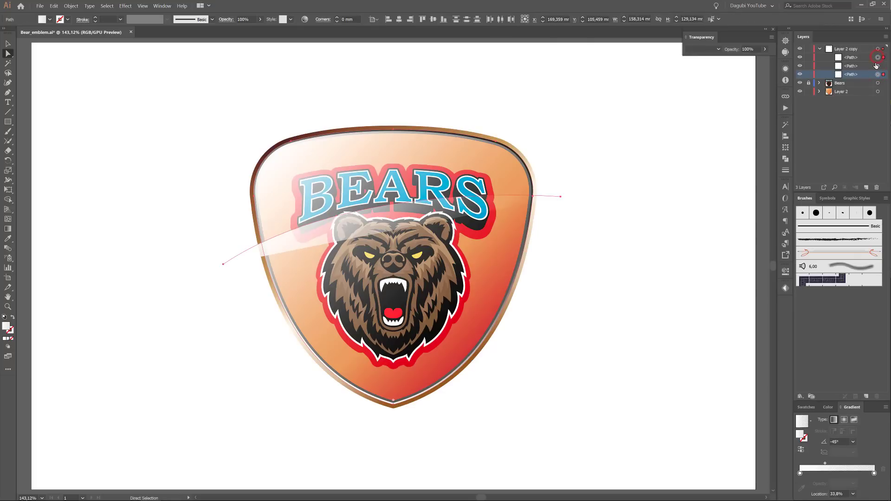
{"action": "left_click", "coordinate": [786, 159]}
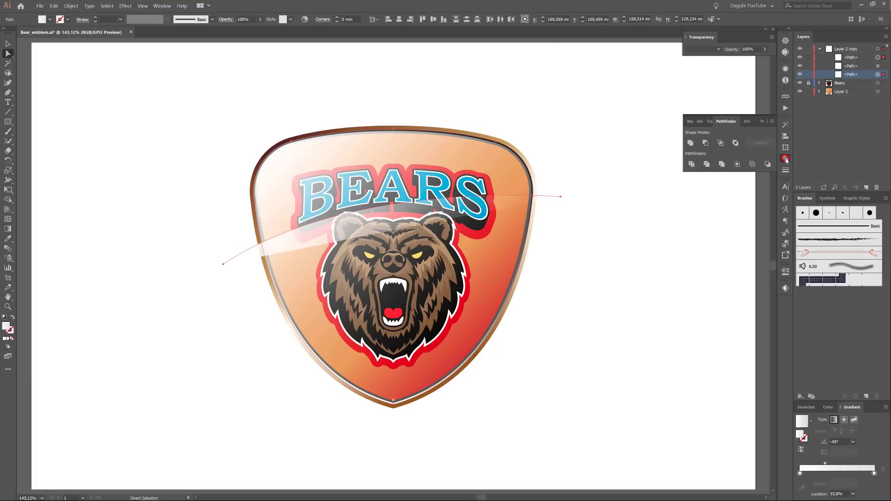
{"action": "left_click", "coordinate": [691, 164]}
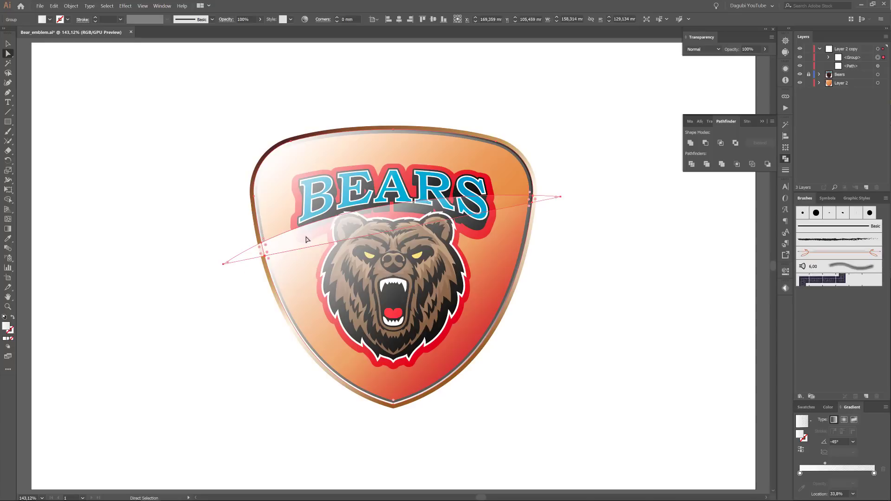
{"action": "left_click", "coordinate": [55, 6]}
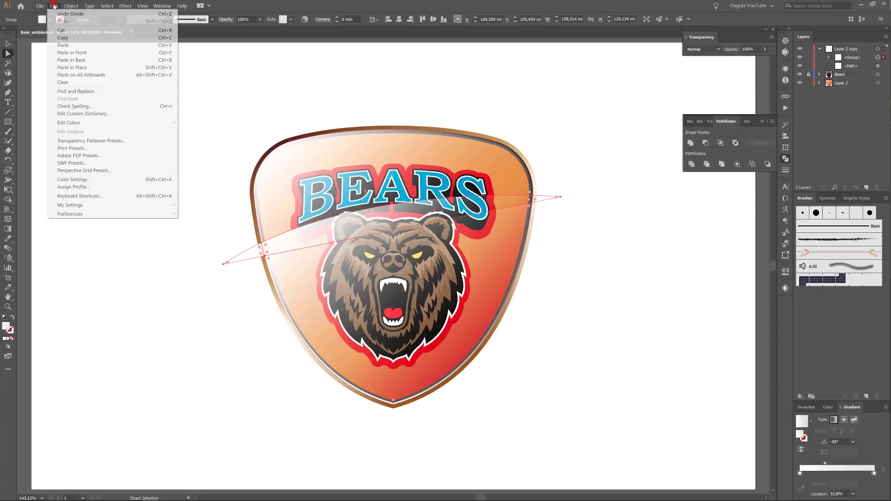
{"action": "left_click", "coordinate": [61, 14]}
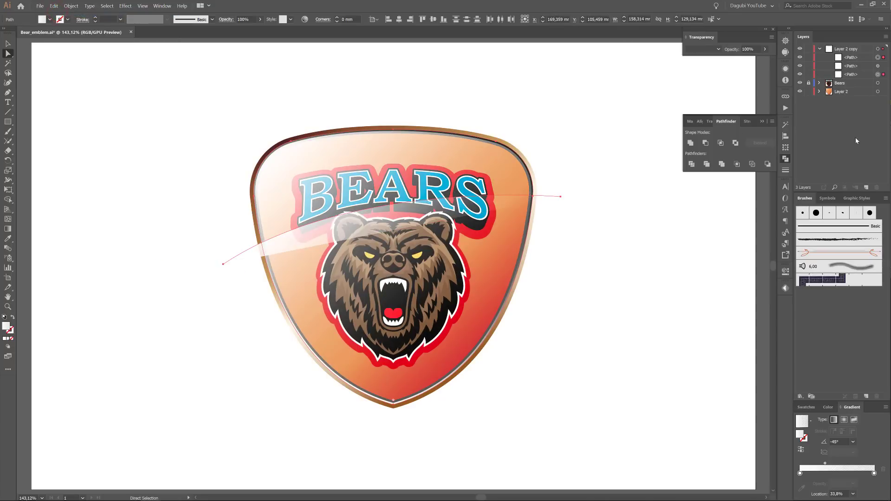
Step: Remove the fill from the curved path in Layer 2 copy
{"action": "left_click", "coordinate": [855, 58]}
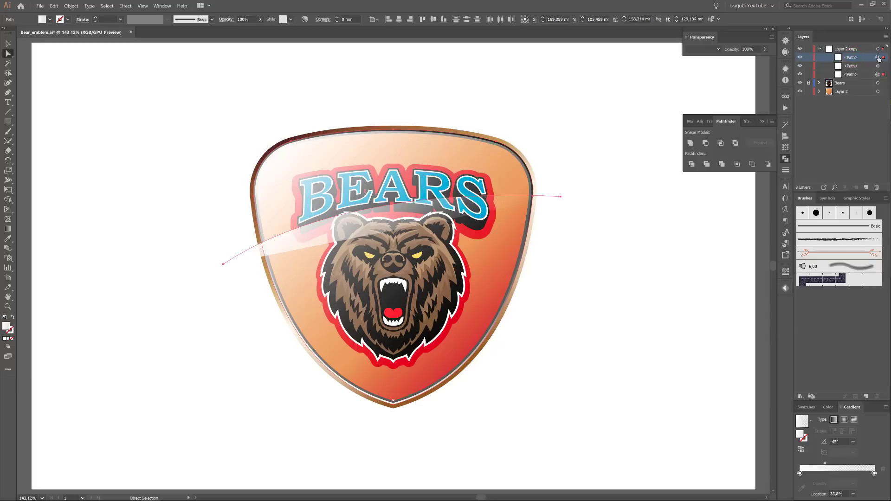
{"action": "left_click", "coordinate": [878, 57]}
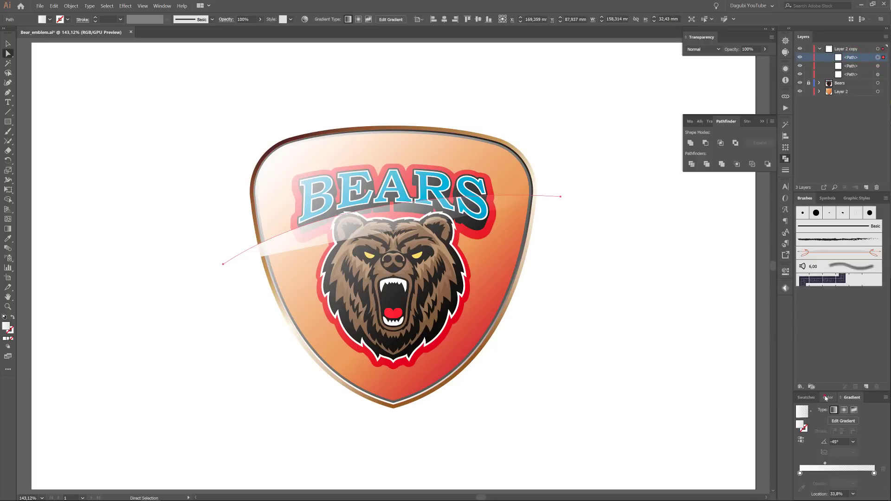
{"action": "left_click", "coordinate": [828, 397]}
{"action": "left_click", "coordinate": [799, 453]}
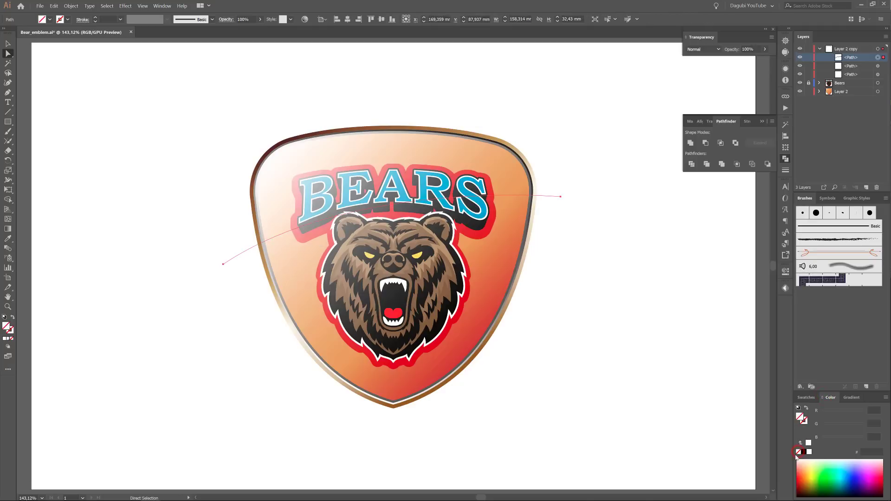
Step: Divide the gradient shield path along the unfilled curve with Pathfinder Divide and expand the resulting group in the layer list
{"action": "left_click", "coordinate": [878, 74], "text": "shift"}
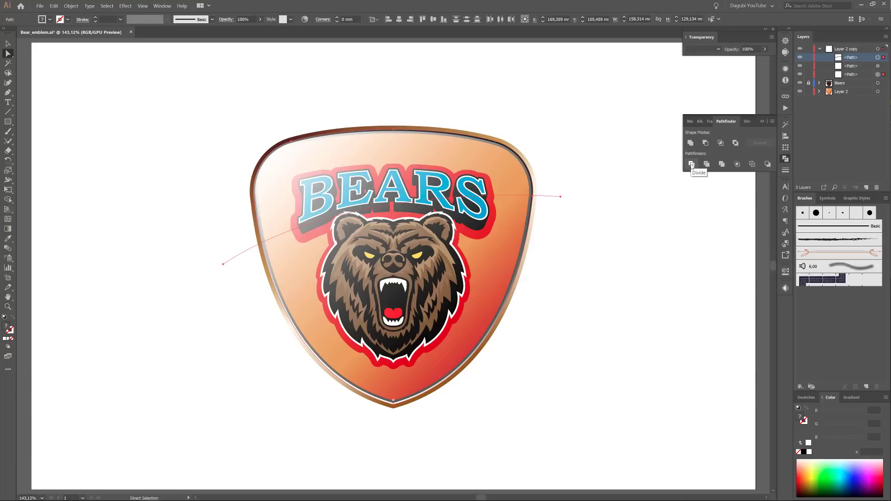
{"action": "left_click", "coordinate": [692, 165]}
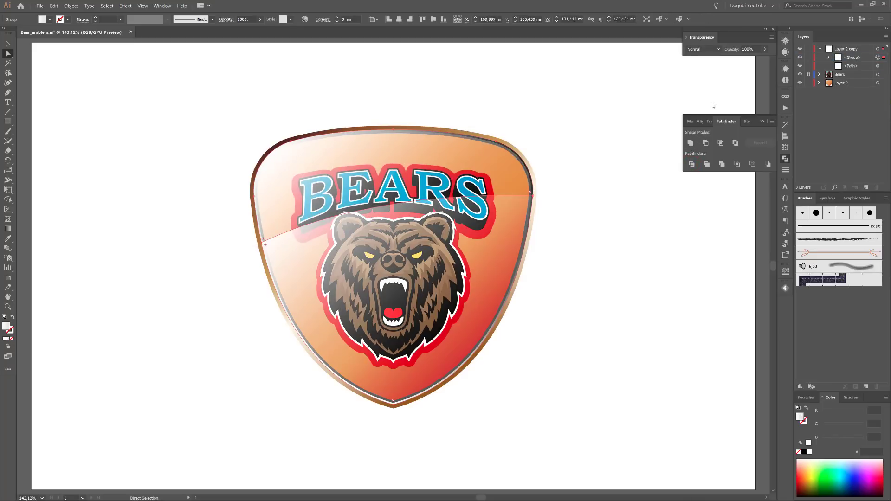
{"action": "left_click", "coordinate": [830, 57]}
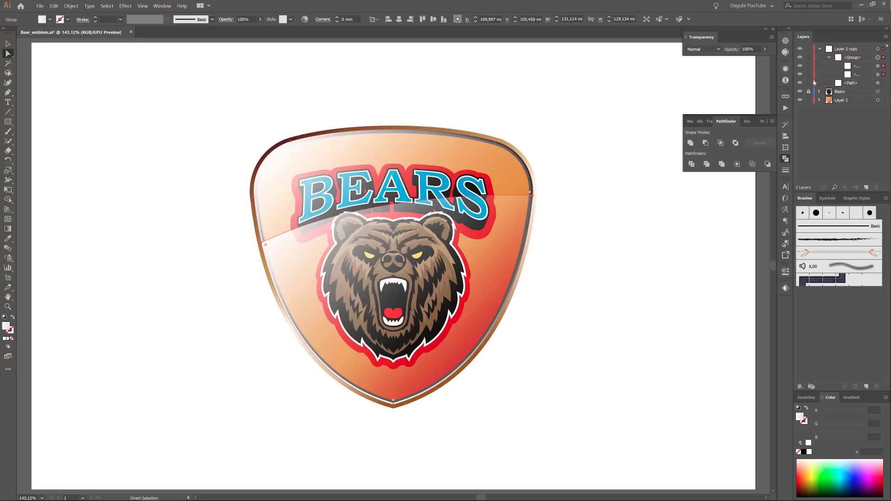
Step: Hide and show the two paths in the divided group to examine which part of the shield each one covers
{"action": "left_click", "coordinate": [800, 66]}
{"action": "left_click", "coordinate": [800, 66]}
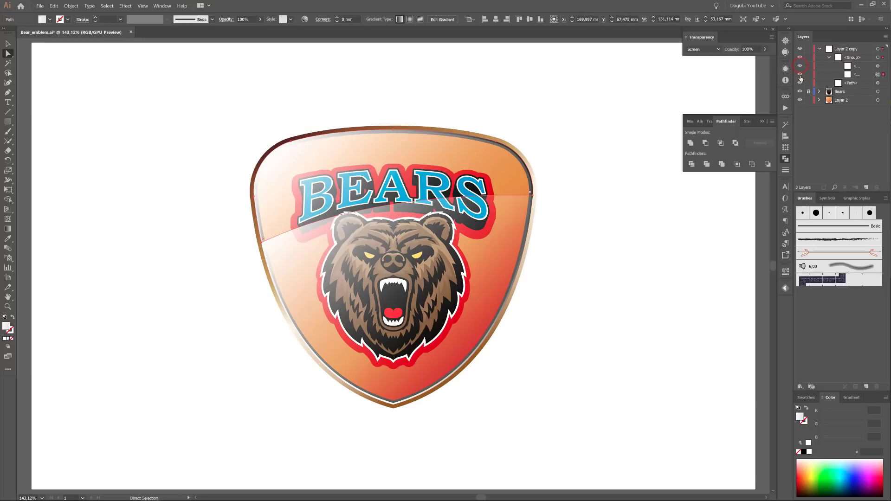
{"action": "left_click", "coordinate": [800, 75]}
{"action": "left_click", "coordinate": [800, 74]}
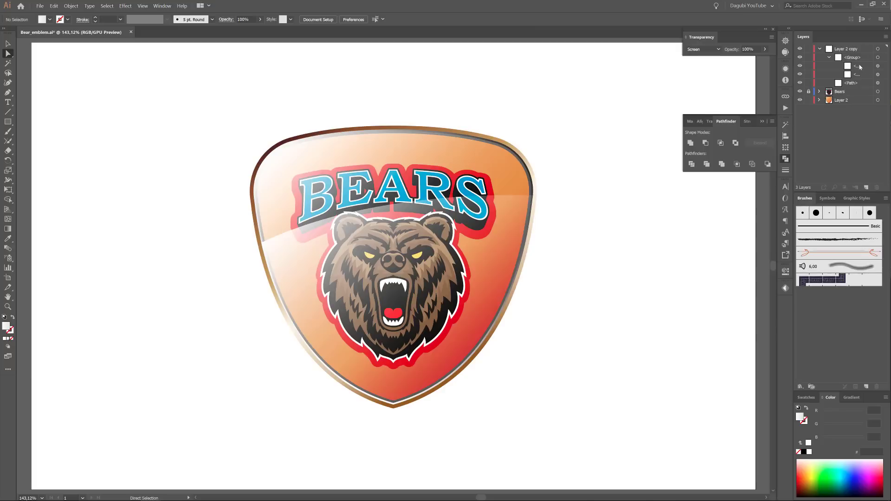
{"action": "left_click", "coordinate": [800, 66]}
{"action": "left_click", "coordinate": [800, 66]}
{"action": "mouse_move", "coordinate": [864, 67]}
{"action": "left_mouse_down"}
{"action": "mouse_move", "coordinate": [861, 79]}
{"action": "mouse_move", "coordinate": [856, 71]}
{"action": "left_mouse_up"}
{"action": "left_click", "coordinate": [801, 75]}
{"action": "left_click", "coordinate": [801, 75]}
{"action": "left_click", "coordinate": [800, 66]}
{"action": "left_click", "coordinate": [801, 66]}
Step: Move the gradient midpoint of the shield's upper divided piece to 20,66% and reduce that piece's opacity to 76%
{"action": "left_click", "coordinate": [860, 67]}
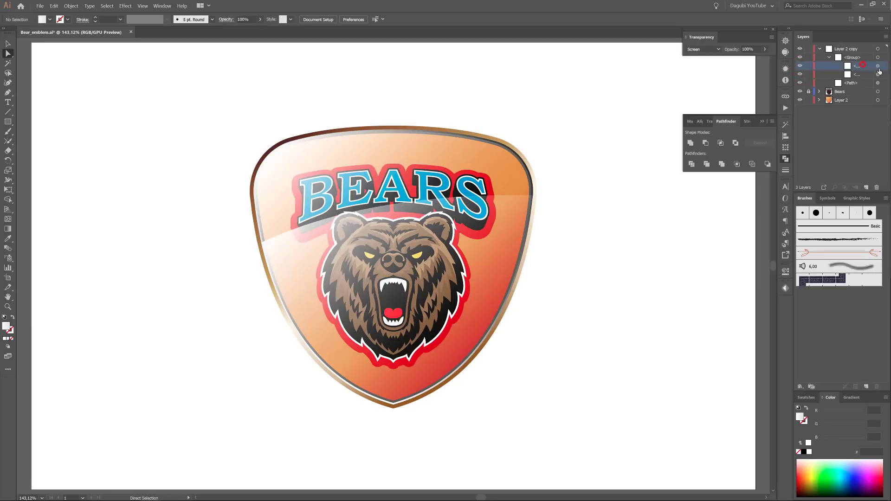
{"action": "left_click", "coordinate": [878, 66]}
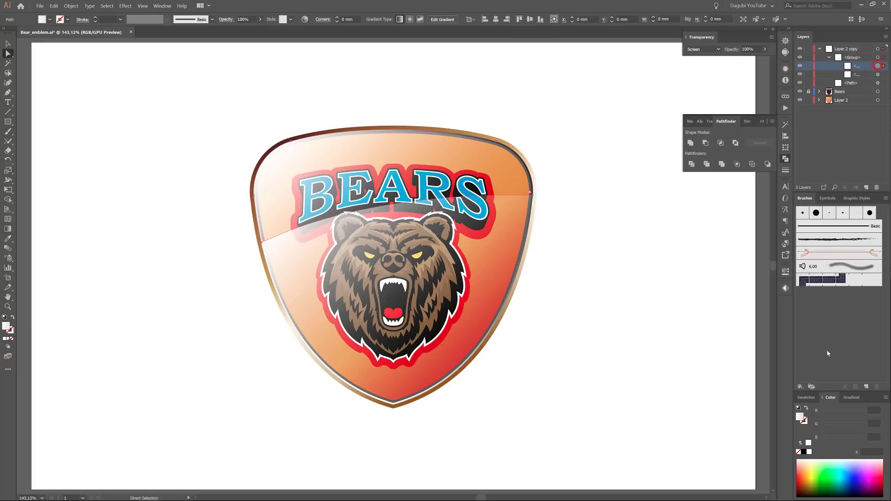
{"action": "left_click", "coordinate": [850, 400]}
{"action": "left_click_drag", "start_coordinate": [827, 465], "coordinate": [817, 464]}
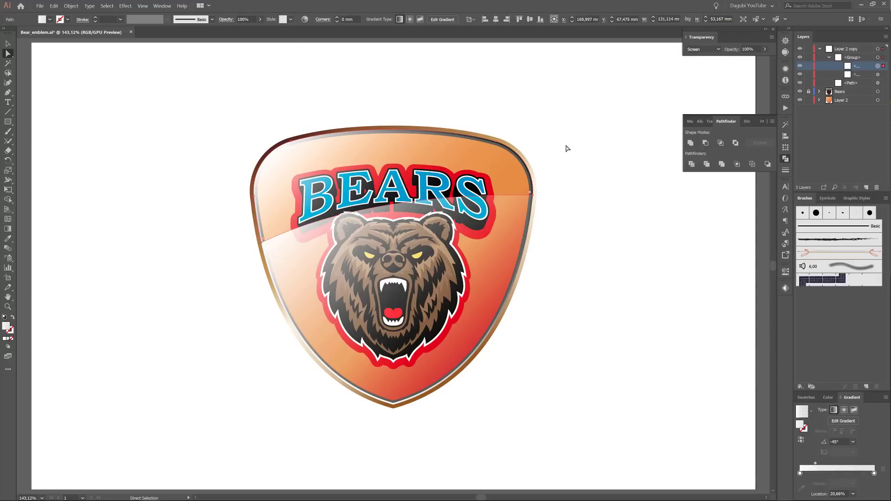
{"action": "left_click", "coordinate": [262, 20]}
{"action": "left_click_drag", "start_coordinate": [259, 29], "coordinate": [250, 31]}
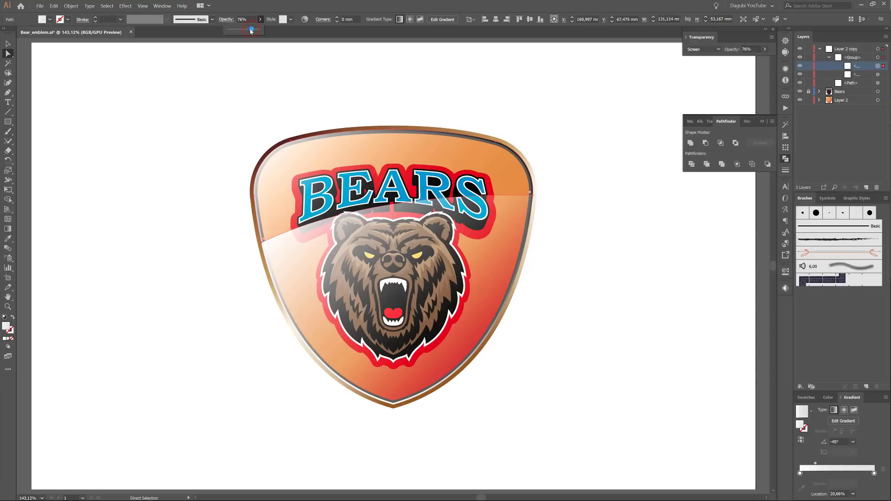
Step: Reduce the opacity of the shield's lower divided piece to 70% and deselect it
{"action": "left_click", "coordinate": [877, 75]}
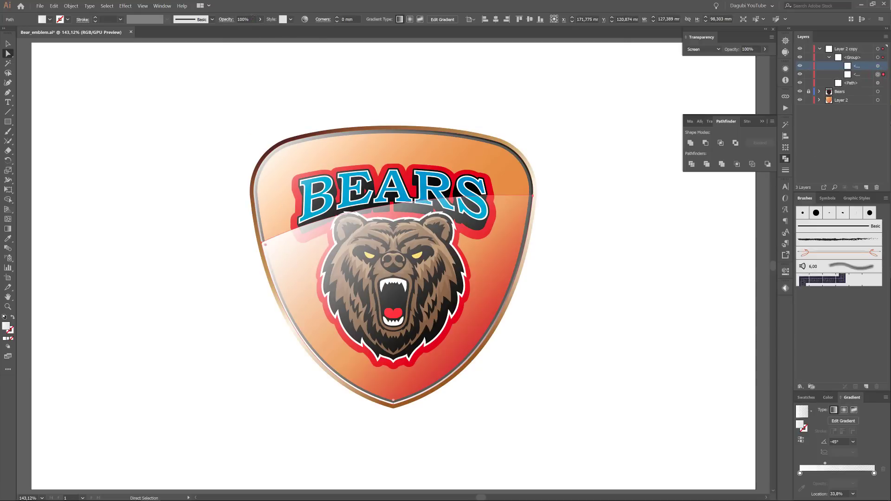
{"action": "left_click", "coordinate": [260, 20]}
{"action": "left_click_drag", "start_coordinate": [259, 30], "coordinate": [248, 32]}
{"action": "left_click", "coordinate": [180, 117]}
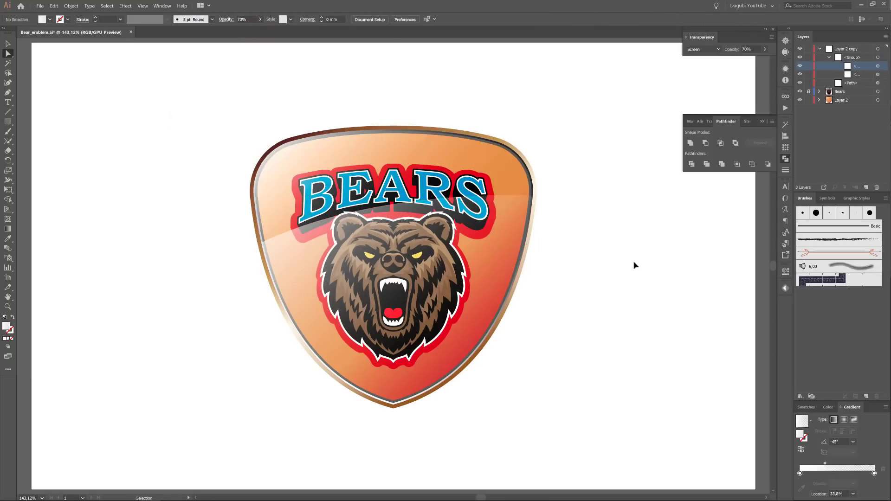
Step: Add a new layer at the top of the layer stack and place a line of point text above the shield
{"action": "key", "text": "v"}
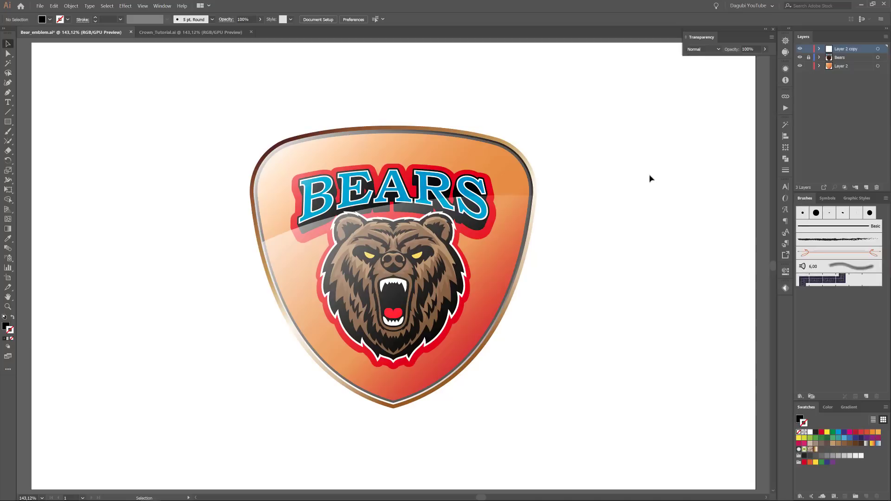
{"action": "left_click", "coordinate": [867, 187]}
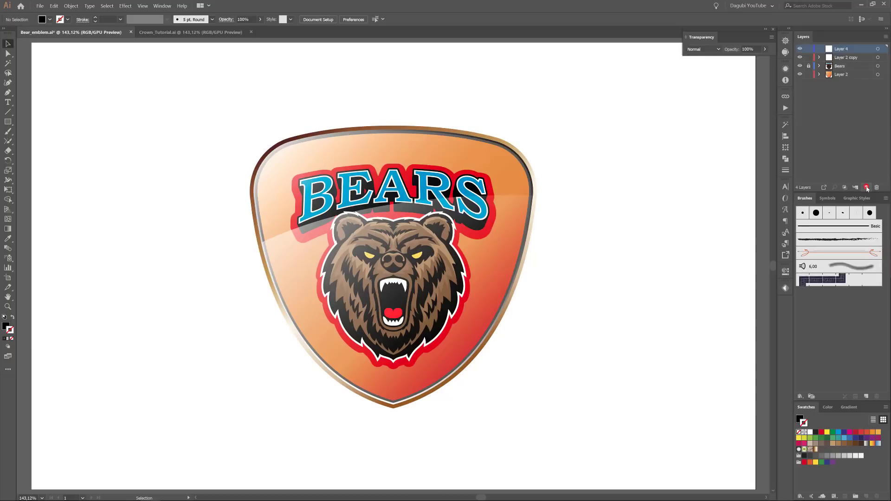
{"action": "left_click", "coordinate": [8, 102]}
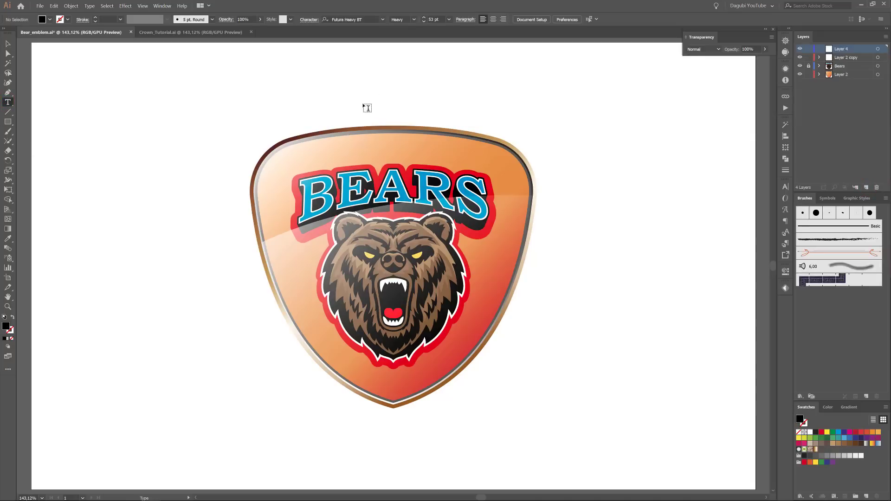
{"action": "left_click", "coordinate": [311, 107]}
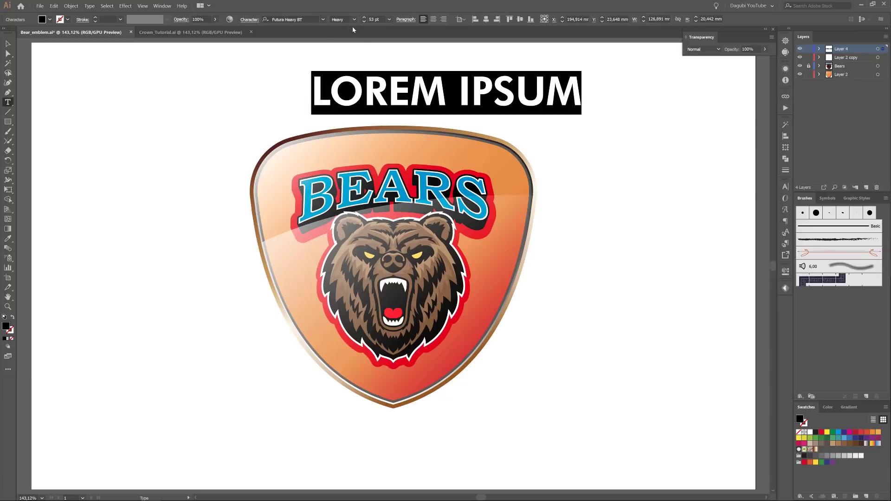
Step: Set the placeholder text to 50 pt Futura Heavy BT and move it roughly to the middle above the shield
{"action": "double_click", "coordinate": [371, 19]}
{"action": "type", "text": "50"}
{"action": "key", "text": "Return"}
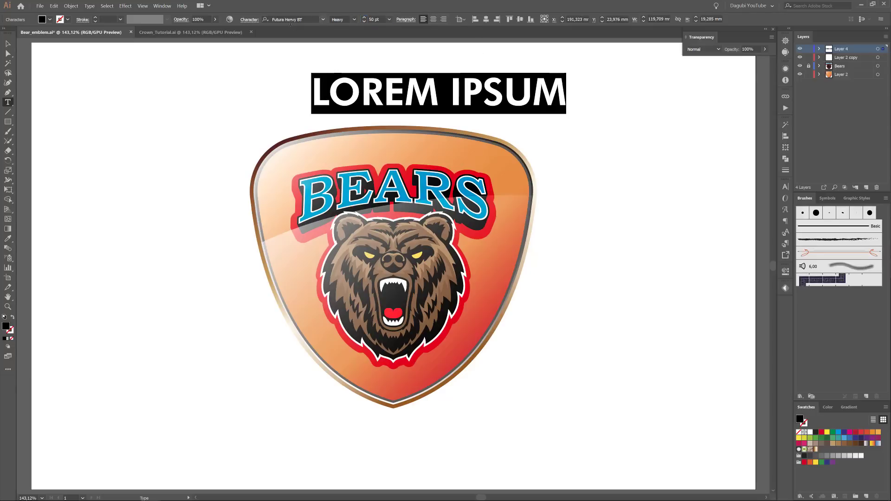
{"action": "left_click", "coordinate": [320, 19]}
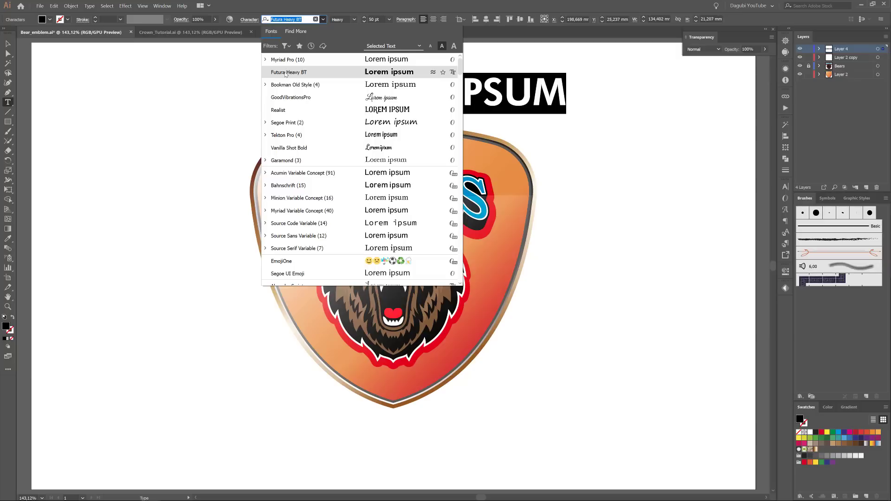
{"action": "left_click", "coordinate": [290, 72]}
{"action": "key", "text": "Escape"}
{"action": "left_click_drag", "start_coordinate": [496, 100], "coordinate": [458, 104]}
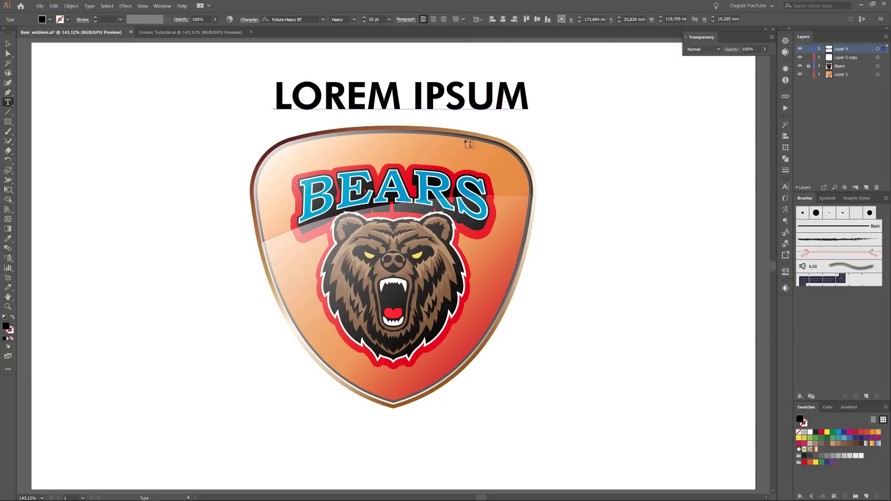
Step: Replace the placeholder text above the shield with BASKETBALL
{"action": "double_click", "coordinate": [411, 94]}
{"action": "key", "text": "ctrl+a"}
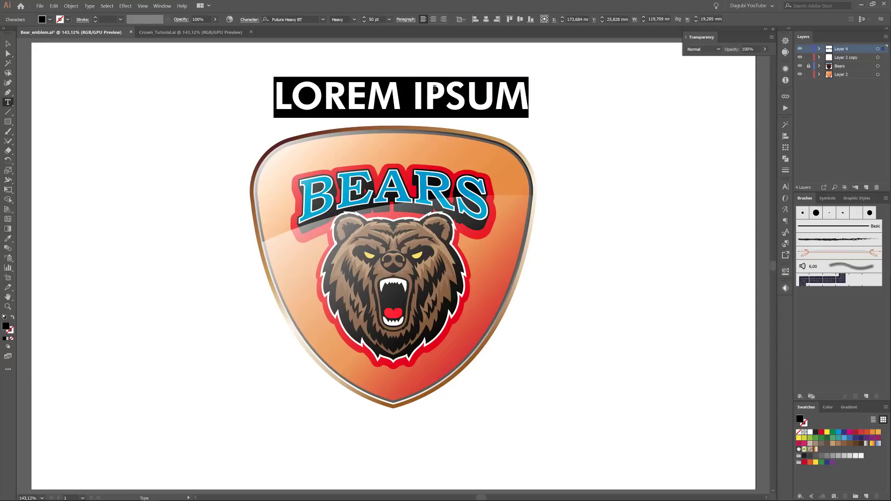
{"action": "type", "text": "BAS"}
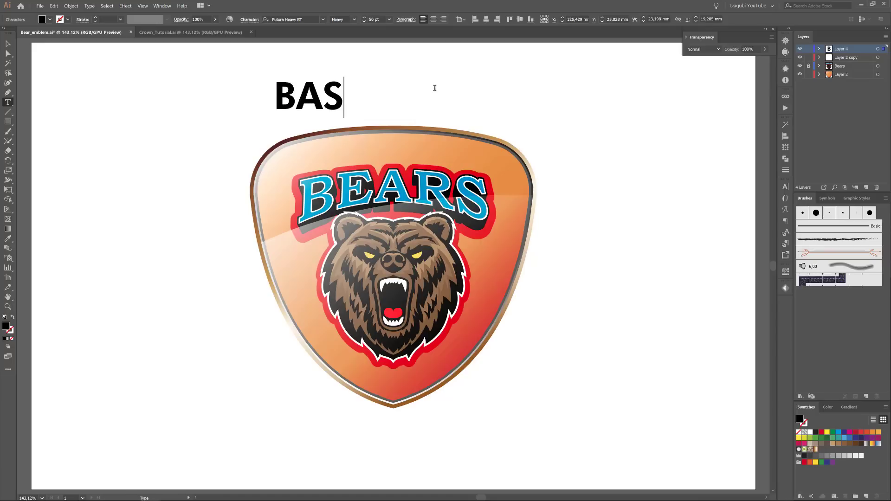
{"action": "type", "text": "KETB"}
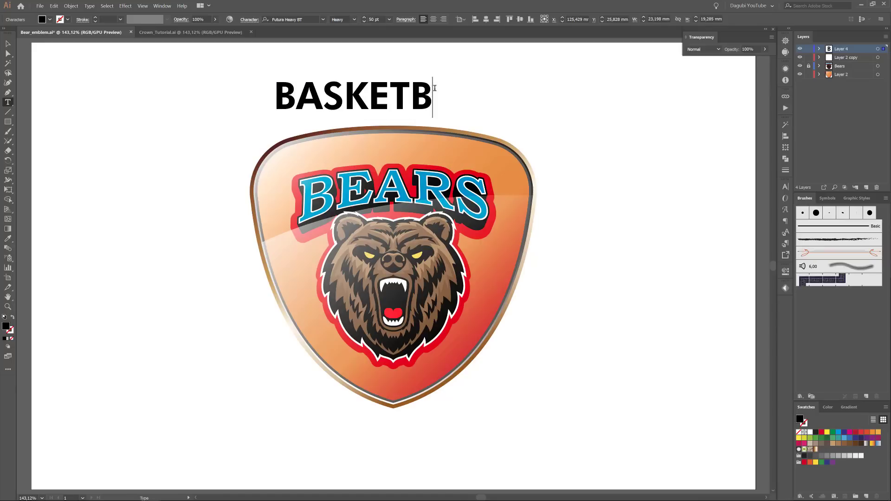
{"action": "type", "text": "ALL"}
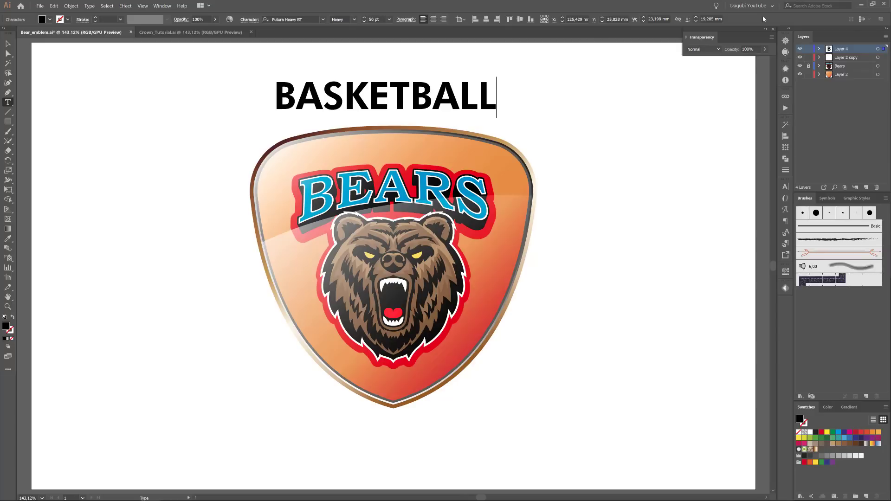
Step: Convert the BASKETBALL text to outlines
{"action": "left_click", "coordinate": [878, 49]}
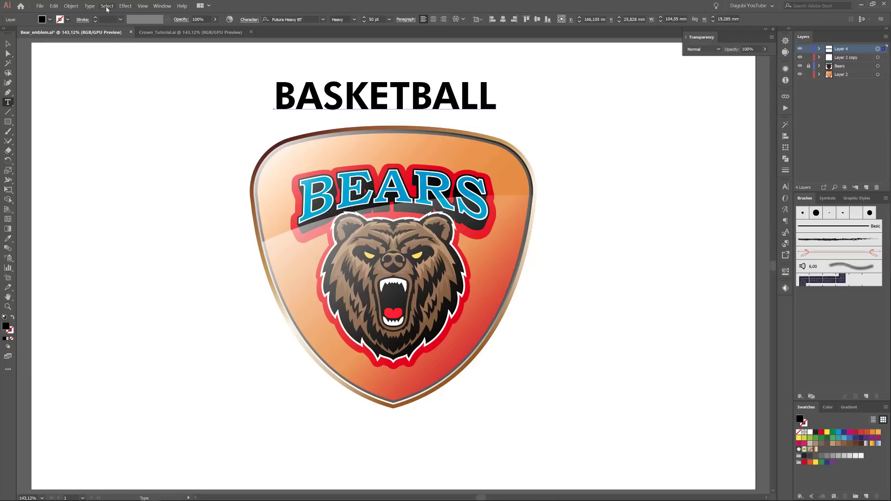
{"action": "left_click", "coordinate": [89, 5]}
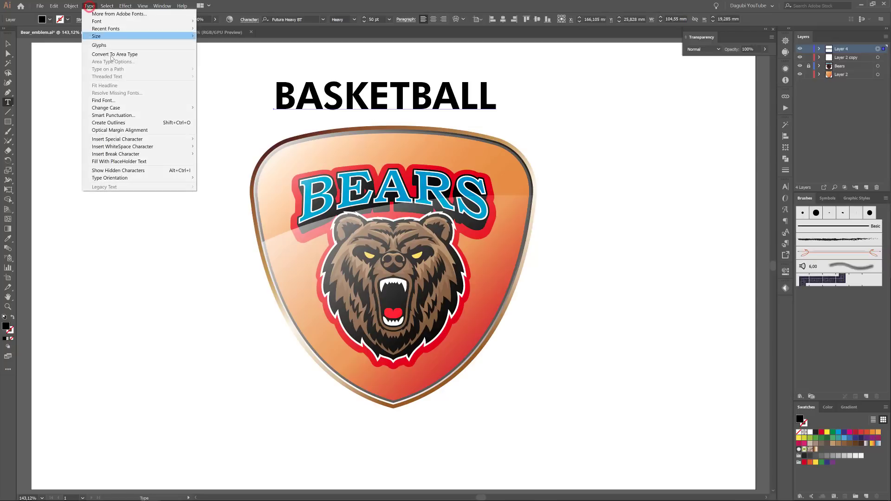
{"action": "left_click", "coordinate": [103, 124]}
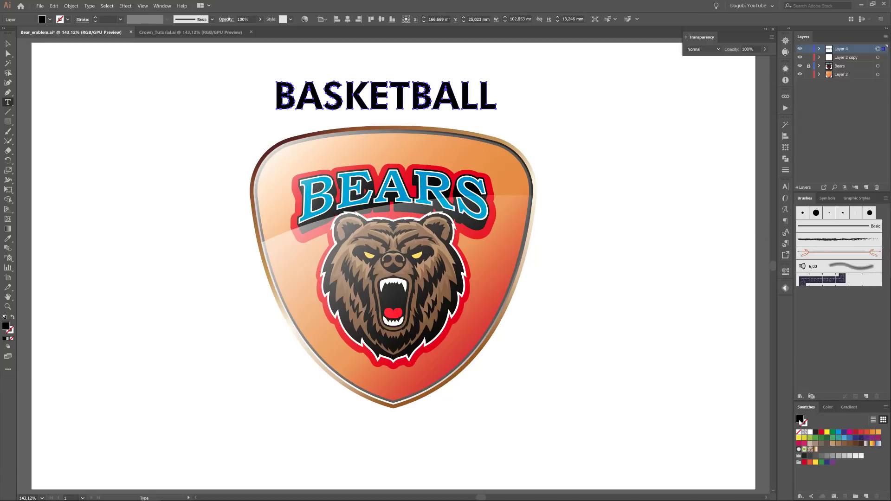
Step: Give the outlined BASKETBALL lettering a blue fill and a 2 pt red stroke
{"action": "left_click", "coordinate": [839, 433]}
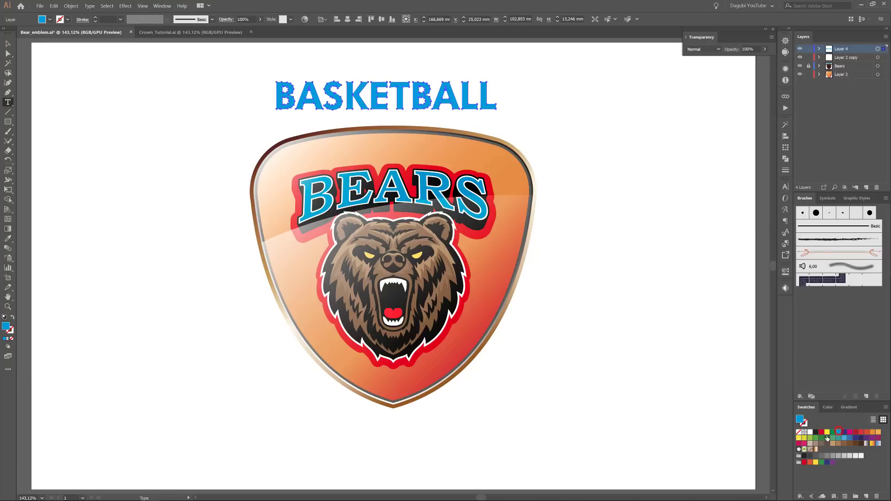
{"action": "left_click", "coordinate": [805, 425]}
{"action": "left_click", "coordinate": [856, 432]}
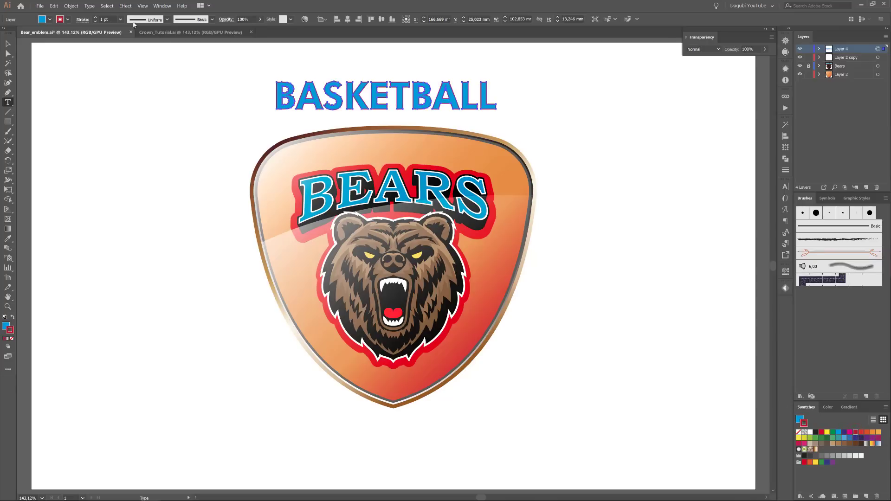
{"action": "left_click", "coordinate": [96, 18]}
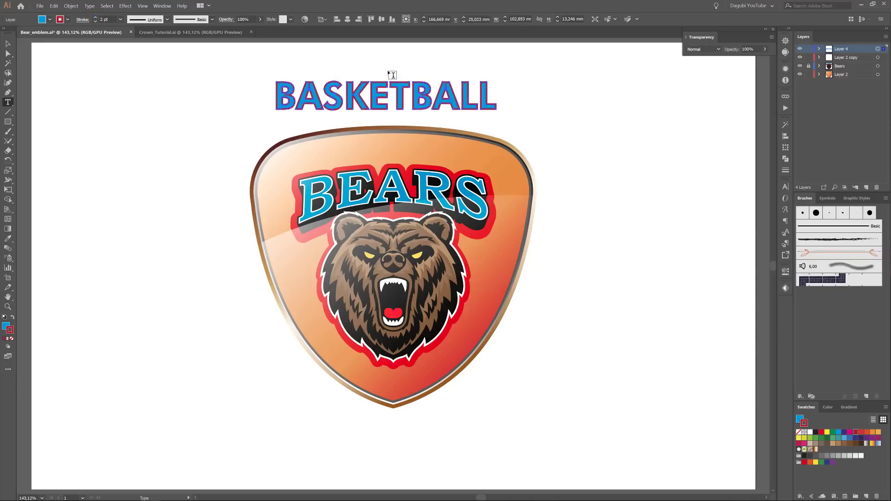
Step: Align the lettering's red stroke to the outside and reduce its weight to 1,5 pt
{"action": "scroll", "coordinate": [389, 72], "scroll_direction": "up", "scroll_amount": 3}
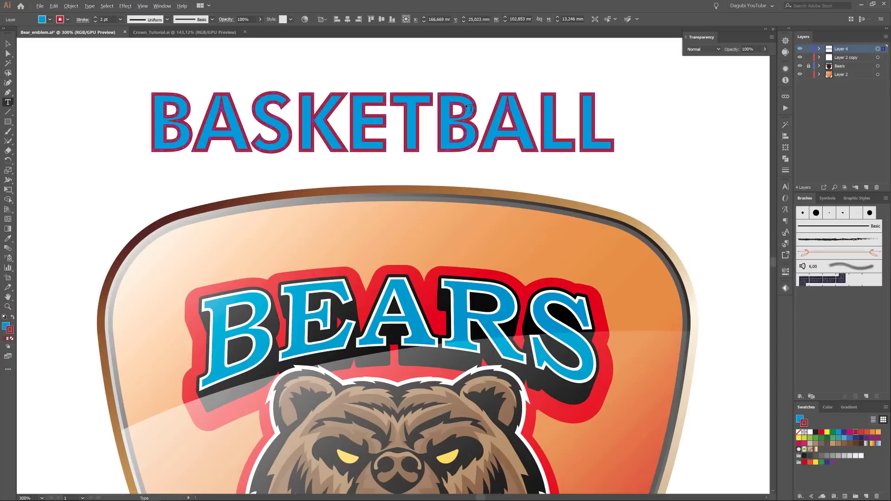
{"action": "left_click", "coordinate": [786, 171]}
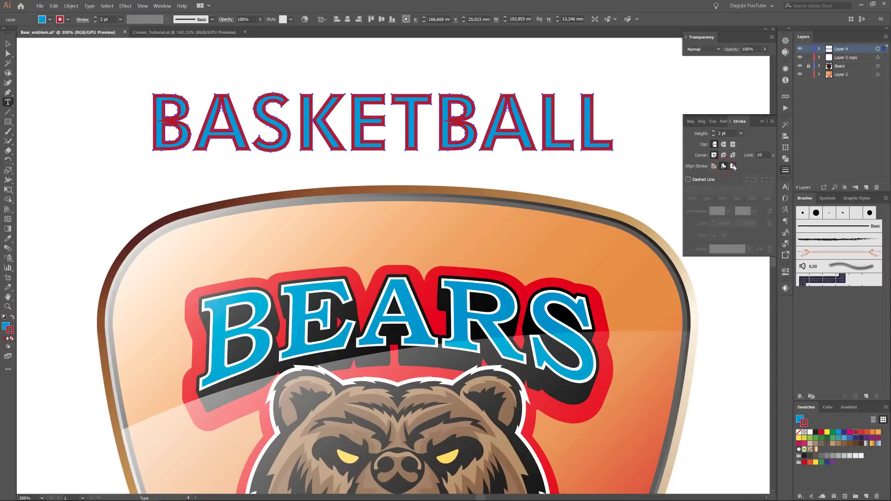
{"action": "left_click", "coordinate": [732, 167]}
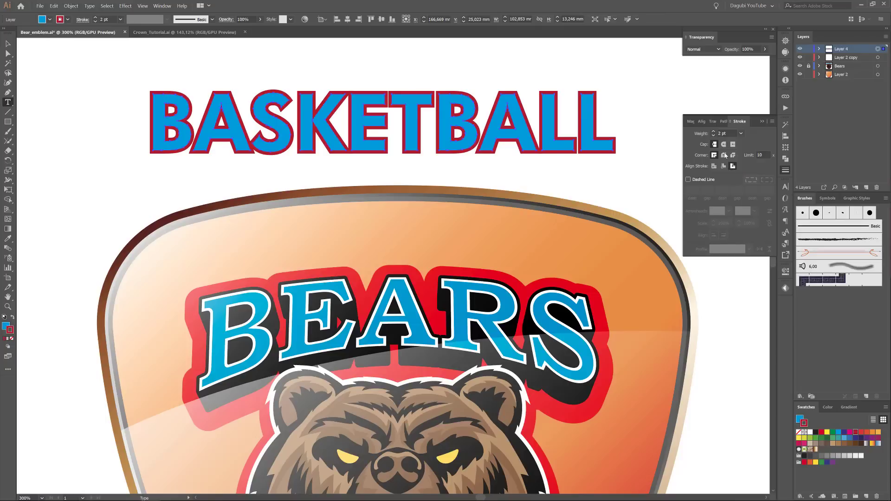
{"action": "left_click", "coordinate": [714, 135]}
{"action": "left_click", "coordinate": [714, 135]}
{"action": "left_click", "coordinate": [714, 135]}
{"action": "left_click", "coordinate": [714, 135]}
{"action": "left_click", "coordinate": [764, 122]}
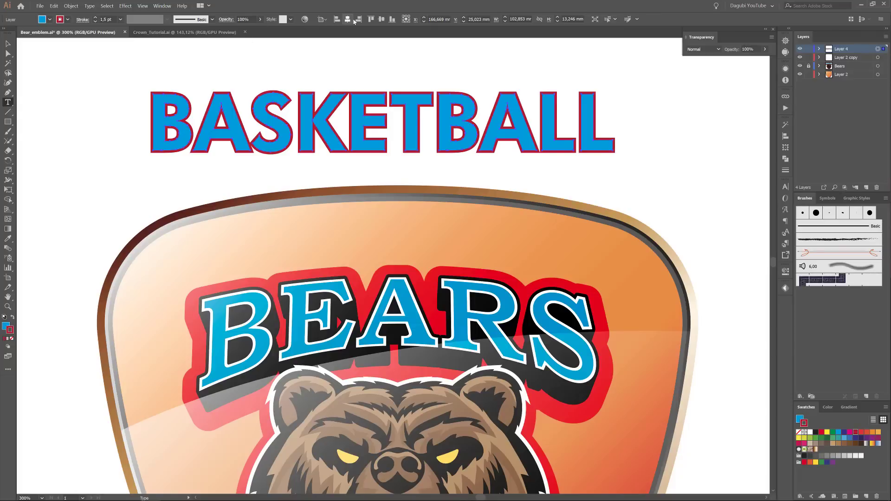
Step: Center the BASKETBALL lettering horizontally on the artboard
{"action": "left_click", "coordinate": [326, 20]}
{"action": "left_click", "coordinate": [346, 47]}
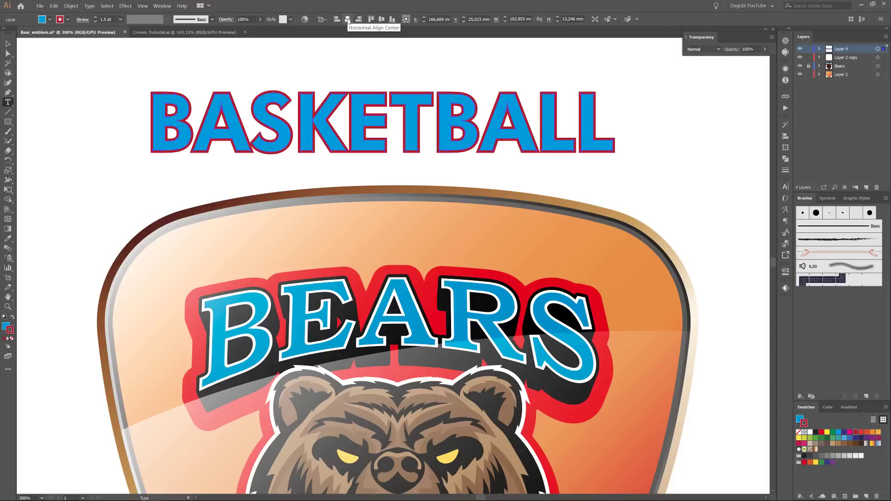
{"action": "left_click", "coordinate": [348, 20]}
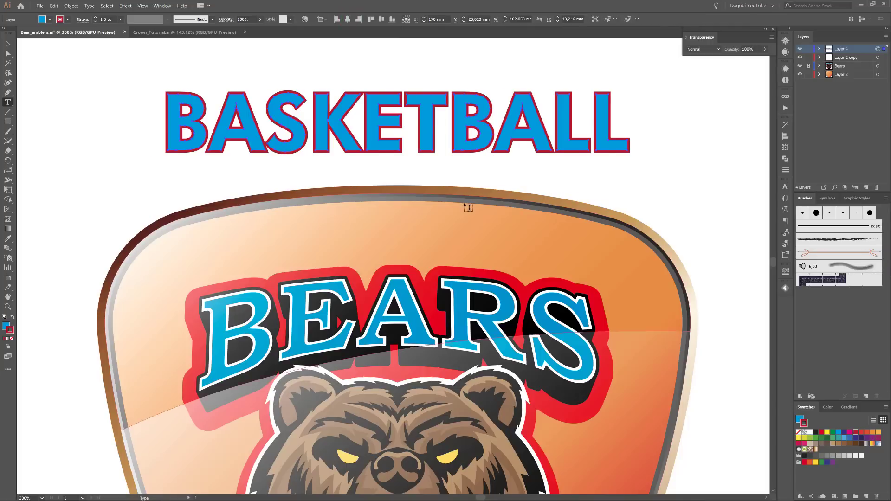
{"action": "scroll", "coordinate": [467, 201], "scroll_direction": "down", "scroll_amount": 2}
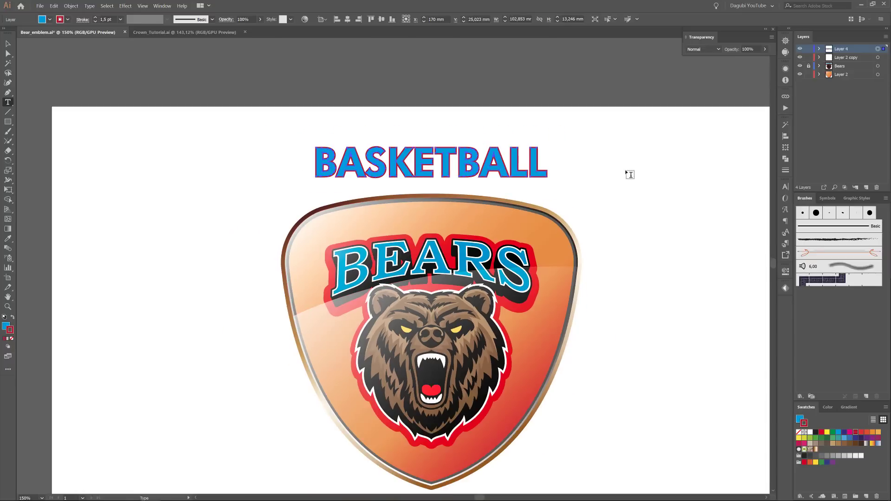
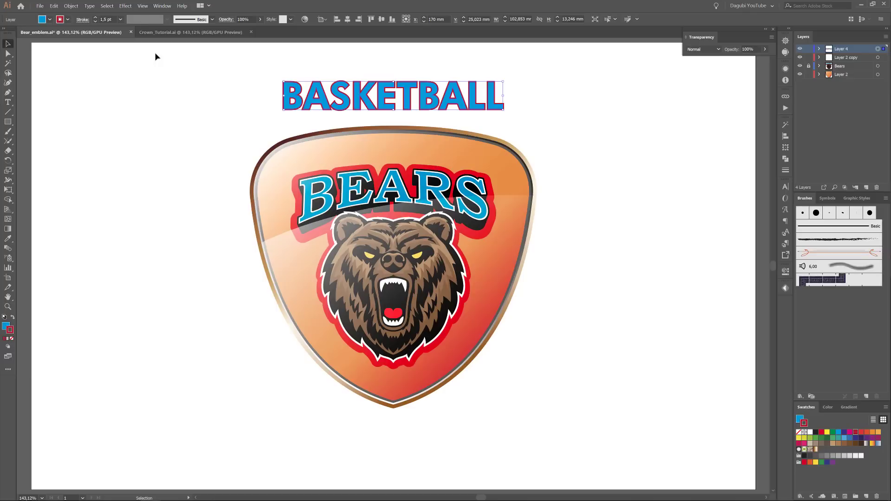
Step: Apply an Arch warp with a 50% horizontal bend to the BASKETBALL lettering
{"action": "left_click", "coordinate": [128, 9]}
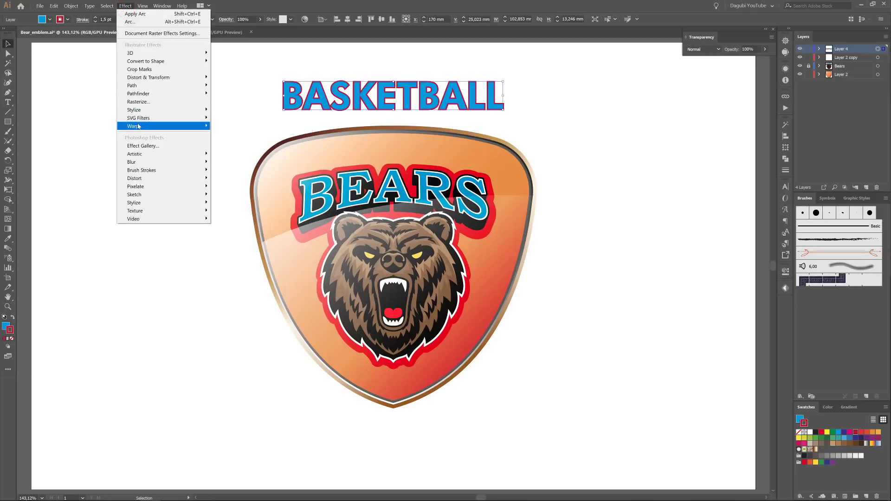
{"action": "mouse_move", "coordinate": [145, 126]}
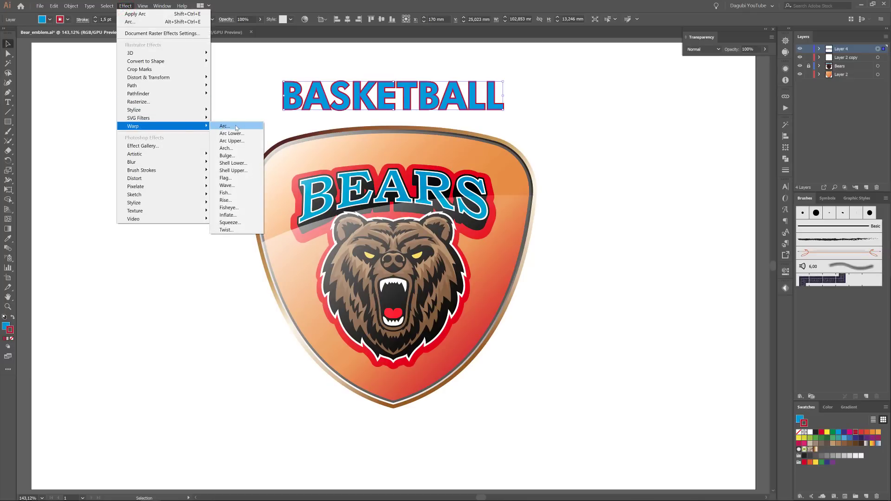
{"action": "left_click", "coordinate": [228, 148]}
{"action": "left_click_drag", "start_coordinate": [127, 44], "coordinate": [161, 115]}
{"action": "left_click_drag", "start_coordinate": [163, 149], "coordinate": [159, 150]}
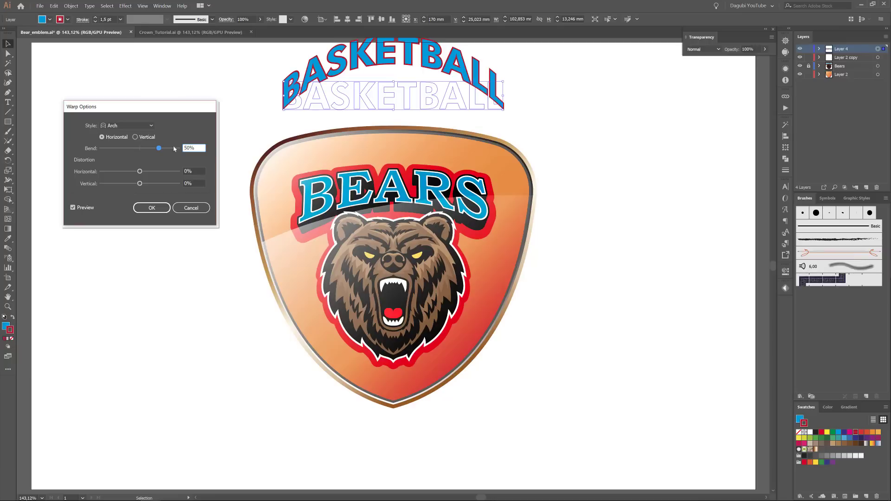
{"action": "left_click", "coordinate": [157, 209]}
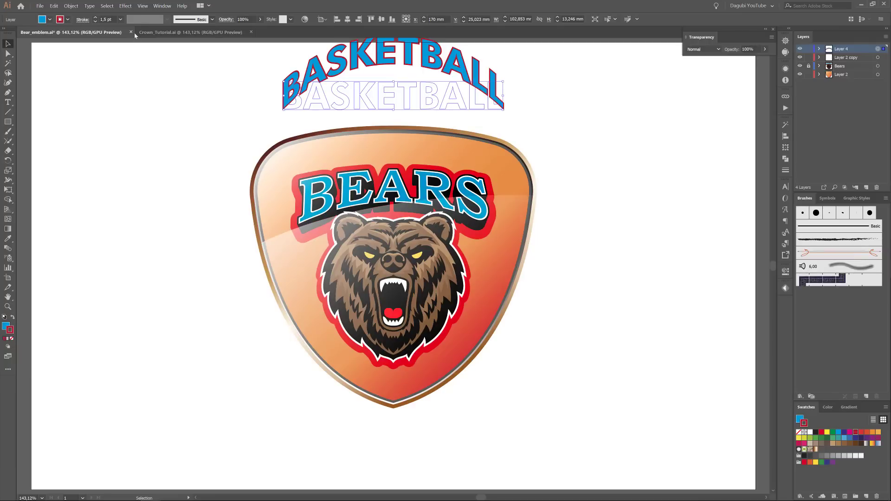
Step: Apply an additional Arc warp with a -20% horizontal bend to the arched lettering
{"action": "left_click", "coordinate": [126, 6]}
{"action": "mouse_move", "coordinate": [186, 126]}
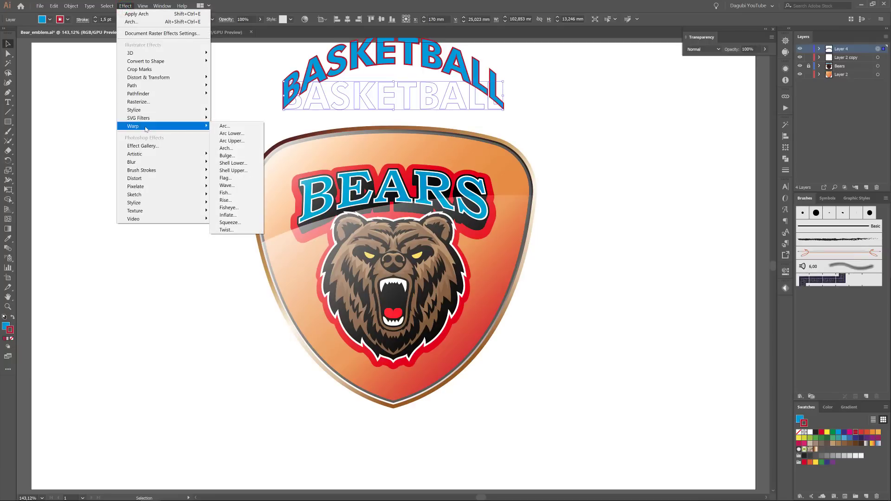
{"action": "left_click", "coordinate": [225, 126]}
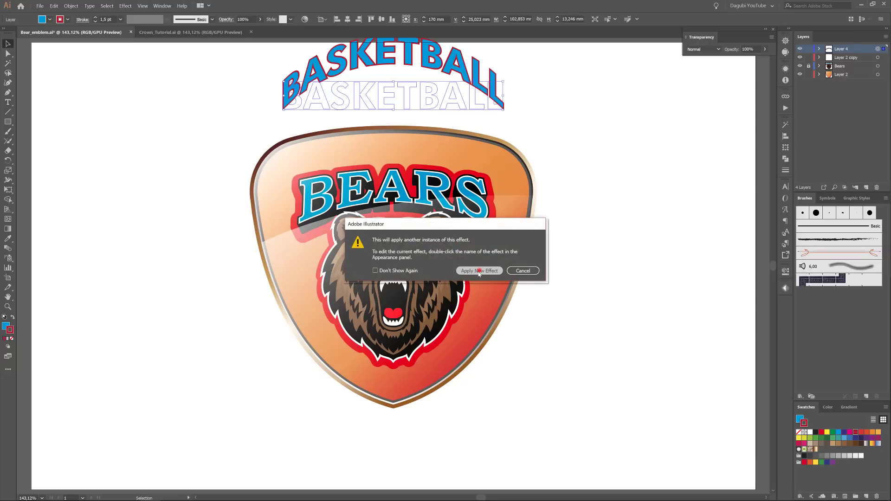
{"action": "left_click", "coordinate": [479, 271]}
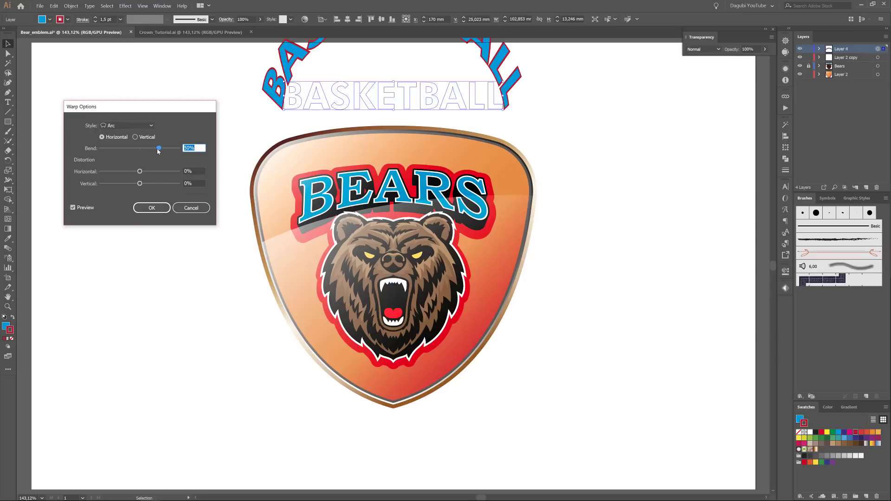
{"action": "left_click_drag", "start_coordinate": [149, 150], "coordinate": [132, 150]}
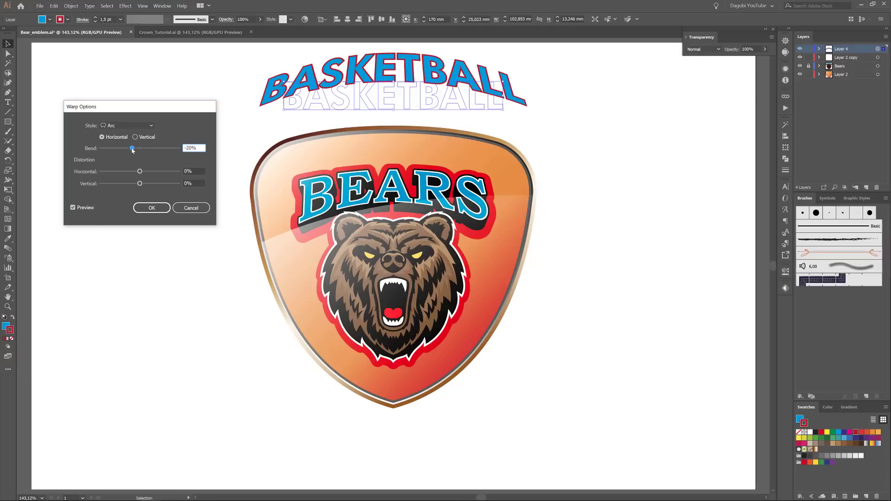
{"action": "left_click", "coordinate": [152, 208]}
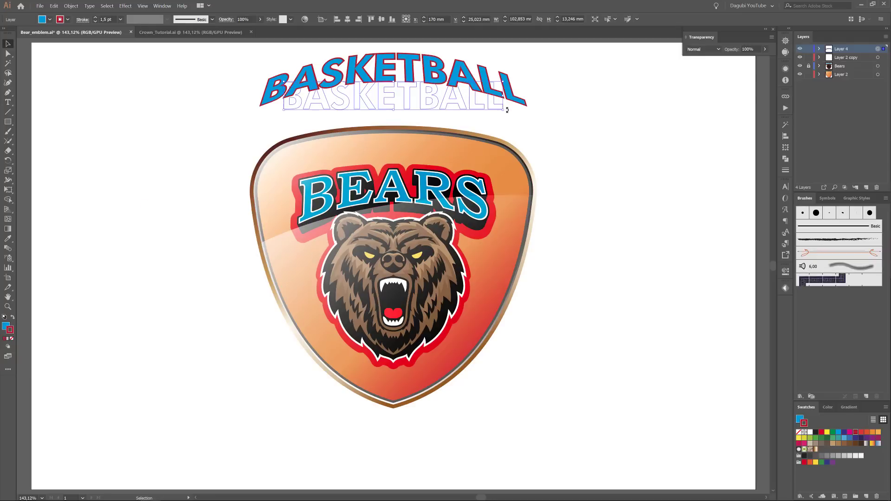
Step: Move the warped lettering straight down to Y 42,662 mm, against the shield's upper edge
{"action": "key", "text": "shift+Down"}
{"action": "key", "text": "shift+Down"}
{"action": "key", "text": "shift+Down"}
{"action": "key", "text": "shift+Down"}
{"action": "key", "text": "shift+Down"}
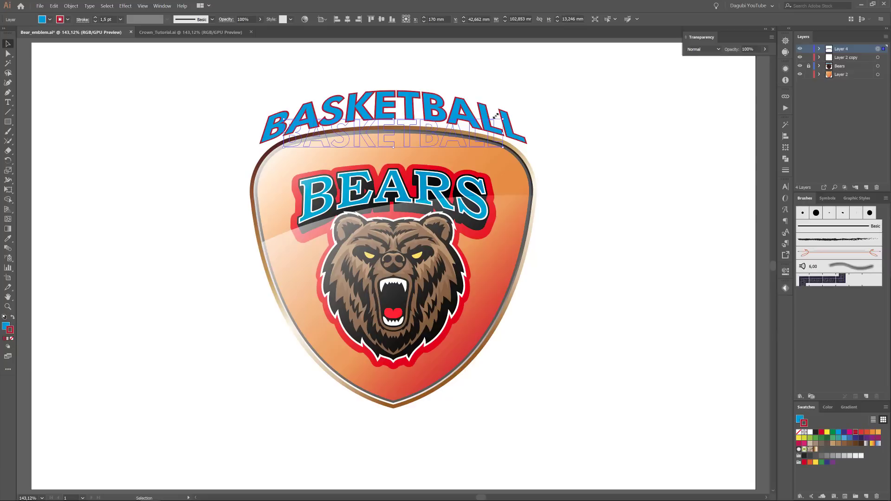
Step: Scale the BASKETBALL lettering proportionally to about 83 mm wide and nudge it up to Y 40,192 mm
{"action": "left_click_drag", "start_coordinate": [503, 117], "coordinate": [480, 121]}
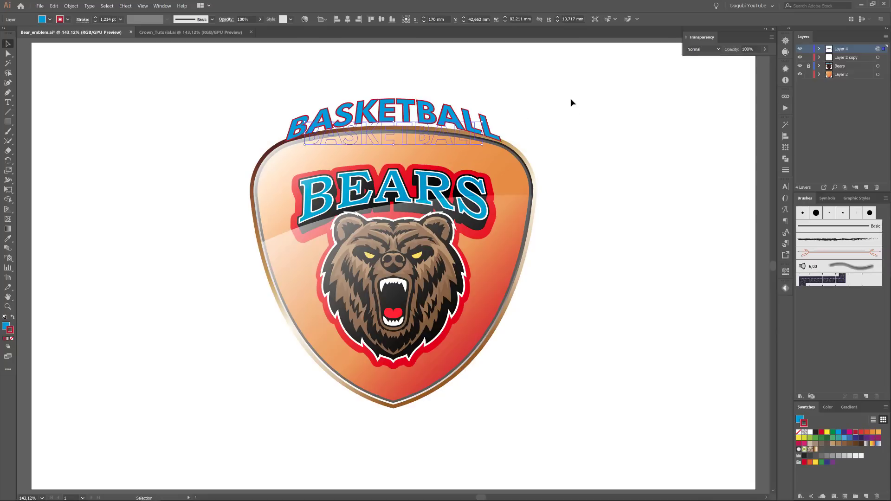
{"action": "key", "text": "Up"}
{"action": "key", "text": "Up"}
{"action": "key", "text": "Up"}
{"action": "key", "text": "Up"}
{"action": "key", "text": "Up"}
{"action": "key", "text": "Up"}
{"action": "key", "text": "Up"}
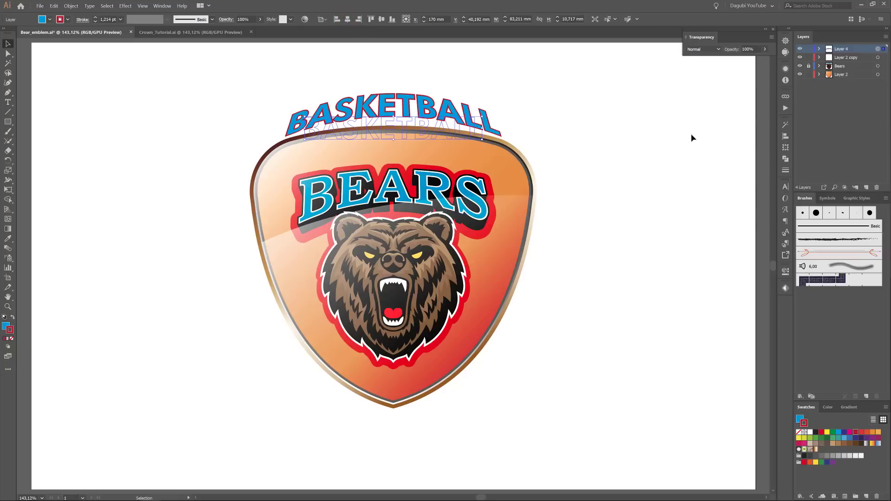
Step: Set the bend of the lettering's Arc warp to -25%
{"action": "left_click", "coordinate": [786, 68]}
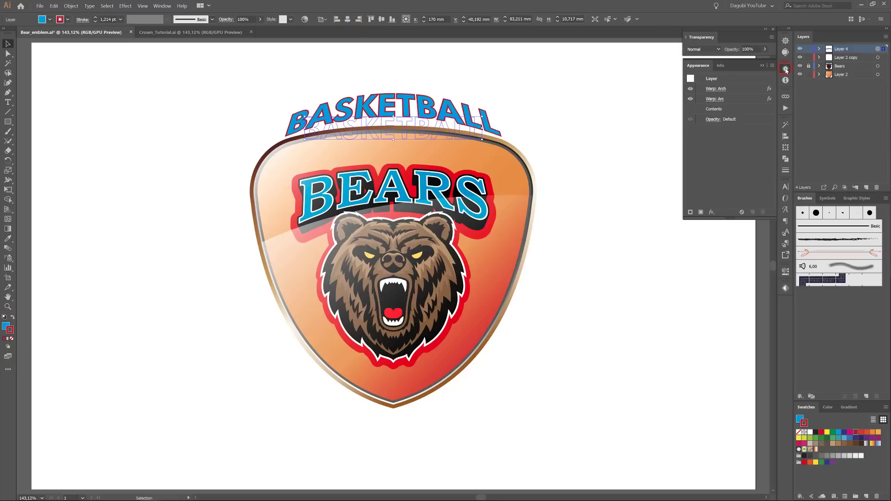
{"action": "left_click", "coordinate": [715, 100]}
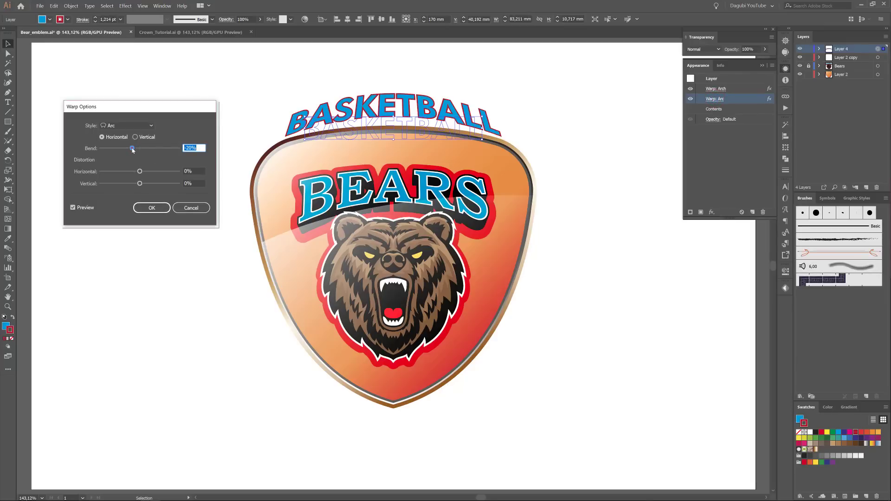
{"action": "left_click_drag", "start_coordinate": [132, 149], "coordinate": [131, 150]}
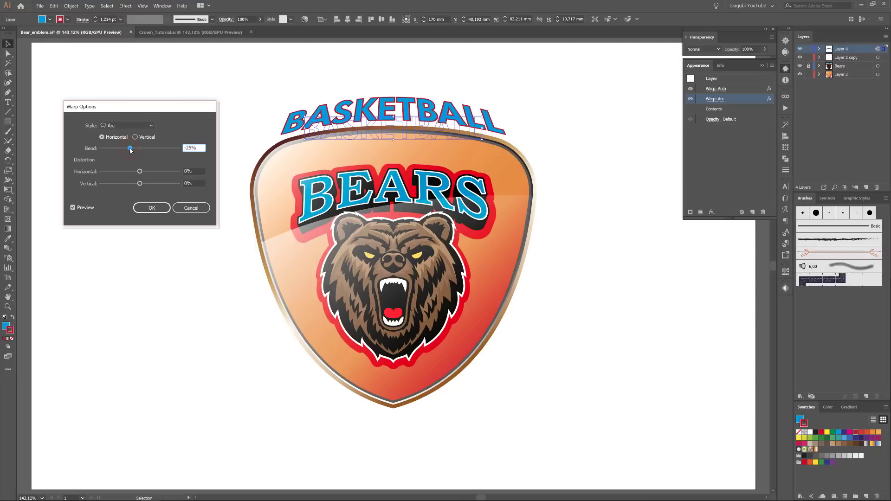
{"action": "left_click", "coordinate": [152, 207]}
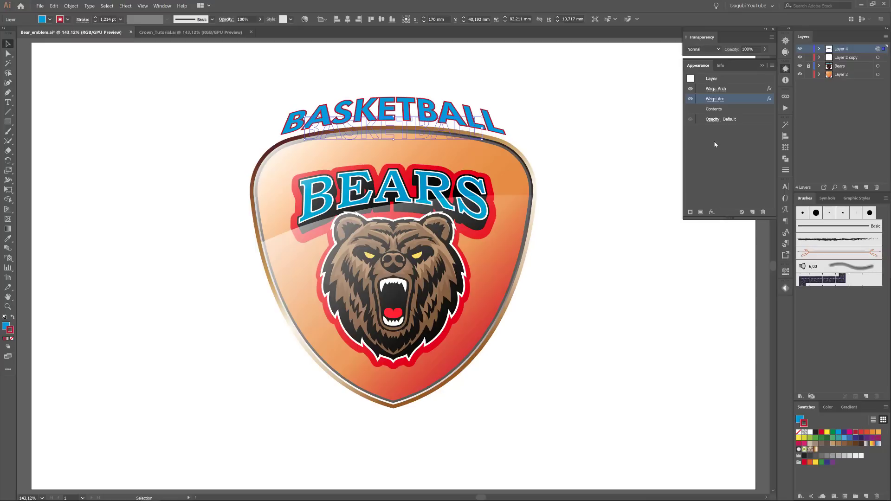
Step: Unlock the Bears layer and scale the whole emblem proportionally from its center to about 103 mm wide
{"action": "left_click", "coordinate": [808, 66]}
{"action": "key", "text": "ctrl+a"}
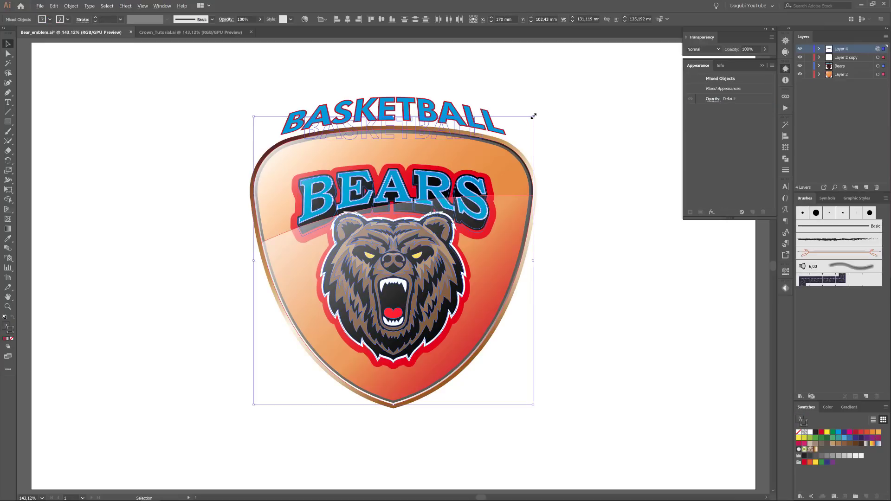
{"action": "left_click_drag", "start_coordinate": [534, 116], "coordinate": [504, 149]}
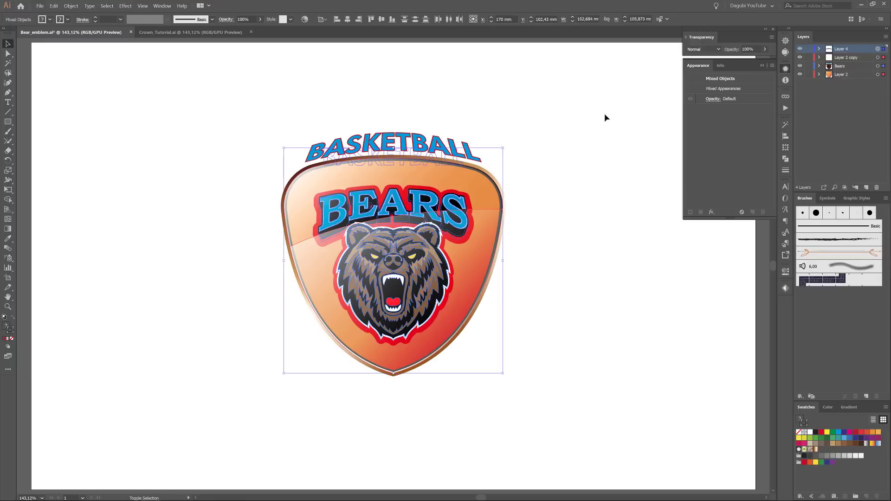
Step: Move the whole emblem straight down to Y 127,124 mm, leaving room above the lettering, and deselect it
{"action": "key", "text": "Down"}
{"action": "key", "text": "Down"}
{"action": "key", "text": "Down"}
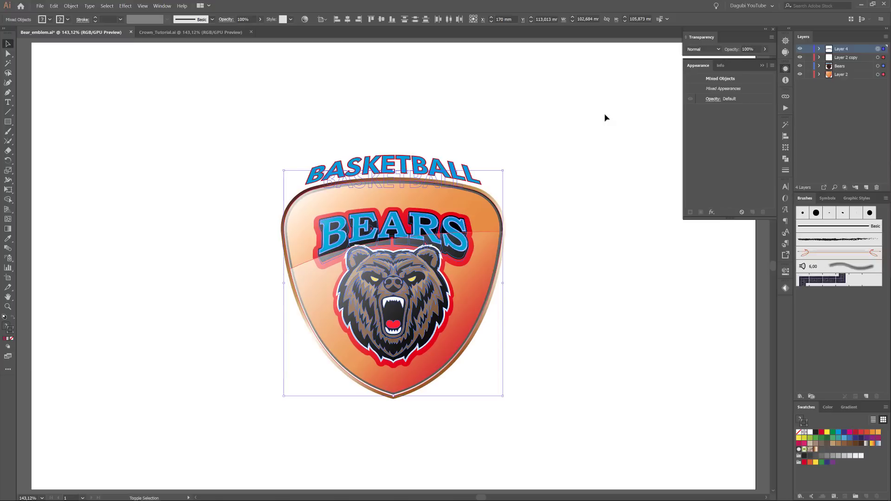
{"action": "key", "text": "Down"}
{"action": "key", "text": "Down"}
{"action": "key", "text": "Down"}
{"action": "key", "text": "Down"}
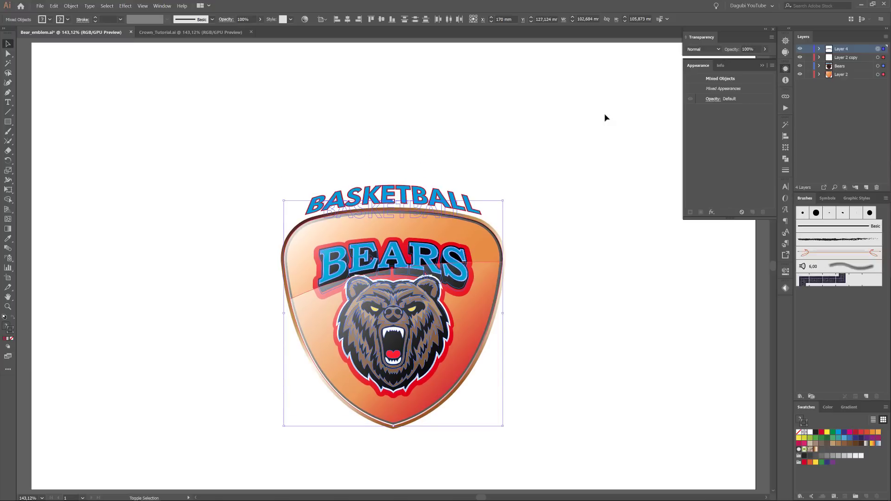
{"action": "left_click", "coordinate": [617, 151]}
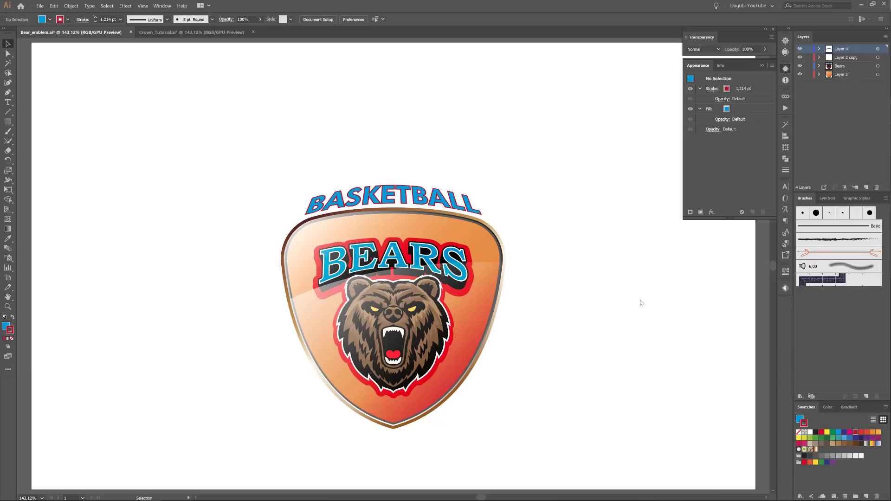
Step: Switch to Crown_Tutorial.ai and copy the gold crown group
{"action": "left_click", "coordinate": [178, 31]}
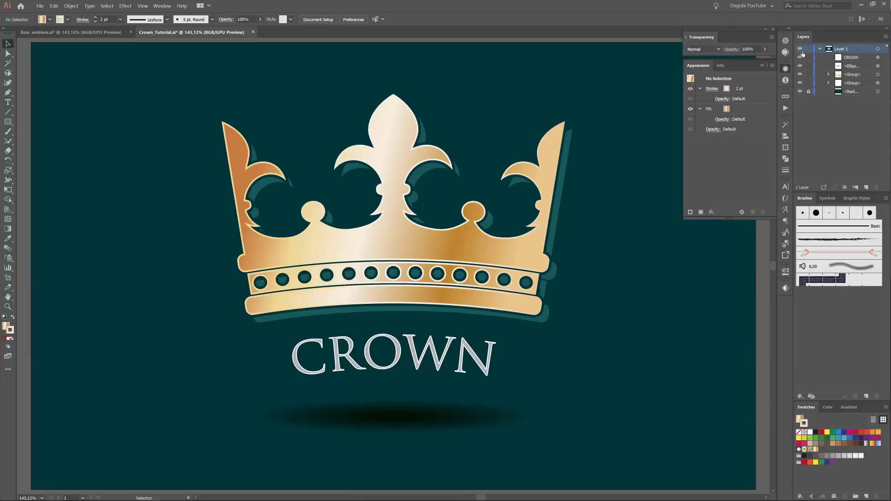
{"action": "left_click", "coordinate": [878, 74]}
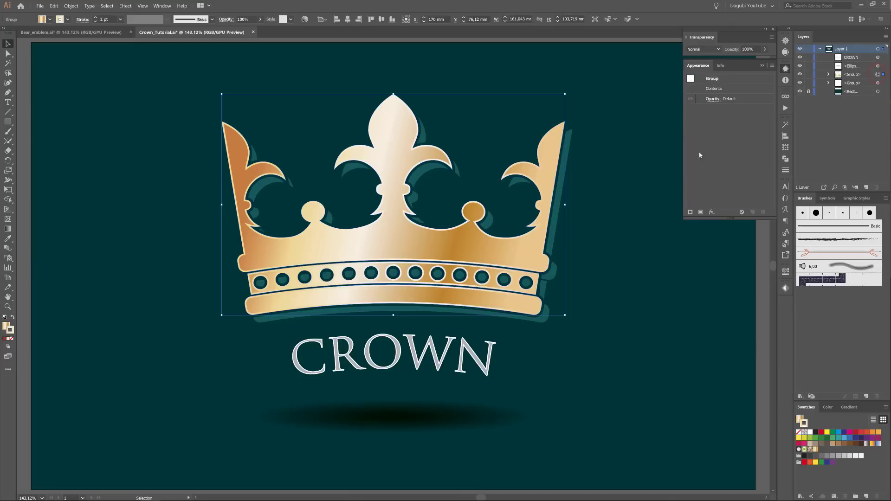
{"action": "left_click", "coordinate": [54, 6]}
{"action": "left_click", "coordinate": [61, 38]}
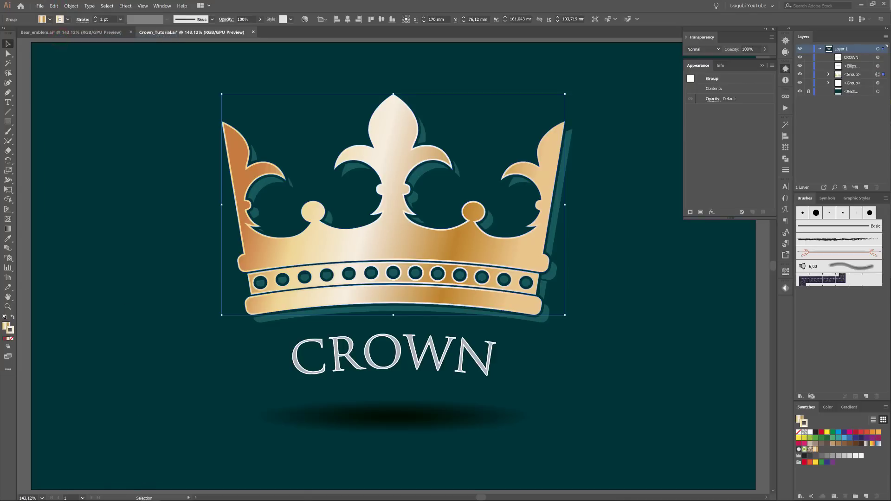
Step: Return to Bear_emblem.ai, add a new layer on top and paste the crown into it
{"action": "left_click", "coordinate": [73, 33]}
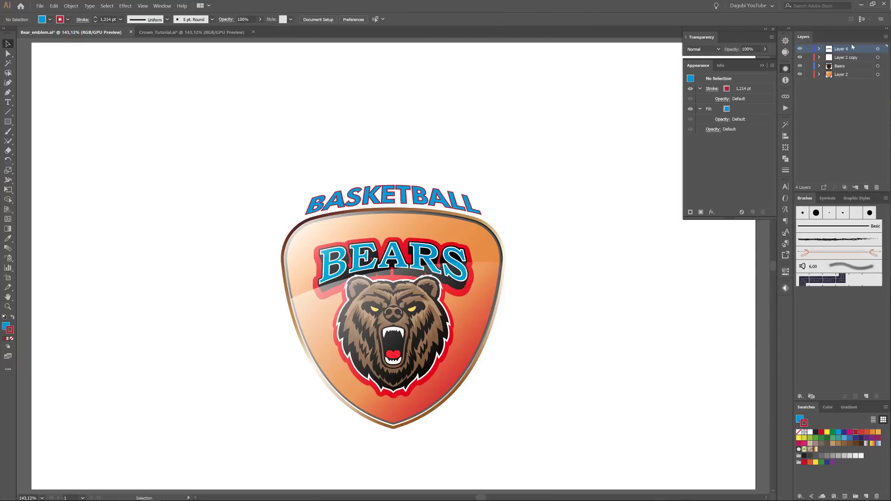
{"action": "left_click", "coordinate": [866, 188]}
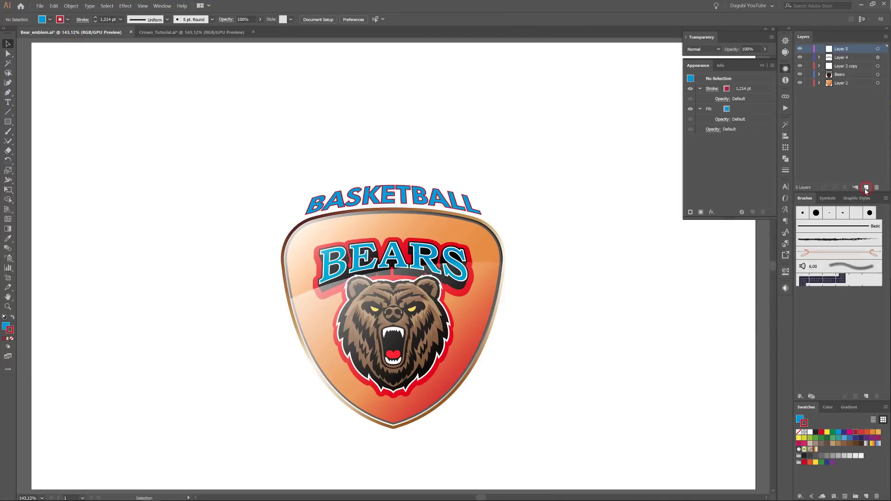
{"action": "left_click", "coordinate": [69, 6]}
{"action": "left_click", "coordinate": [53, 6]}
{"action": "left_click", "coordinate": [54, 6]}
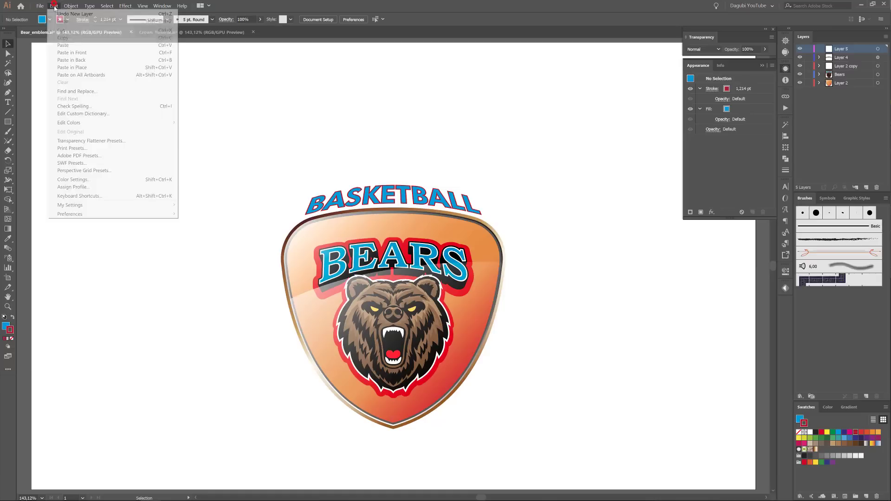
{"action": "left_click", "coordinate": [70, 45]}
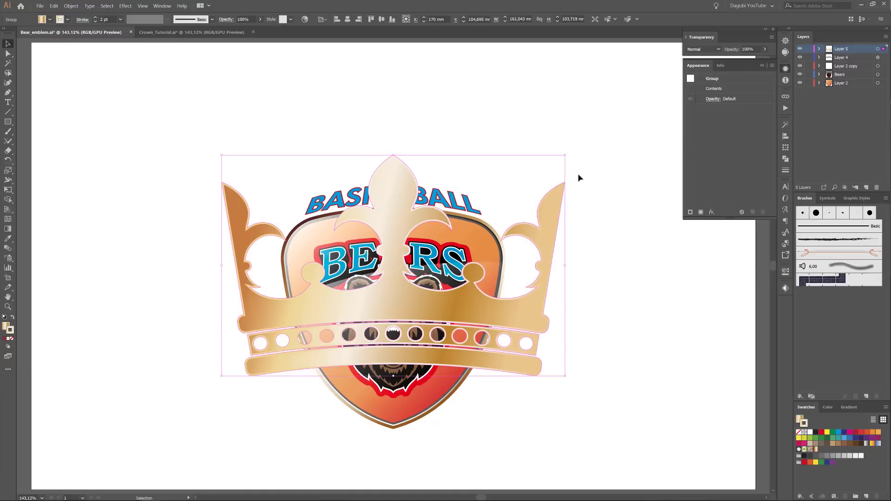
Step: Scale the pasted crown proportionally to about 57 mm wide and place it above the BASKETBALL lettering
{"action": "left_click_drag", "start_coordinate": [564, 156], "coordinate": [454, 227]}
{"action": "left_click_drag", "start_coordinate": [391, 241], "coordinate": [394, 120]}
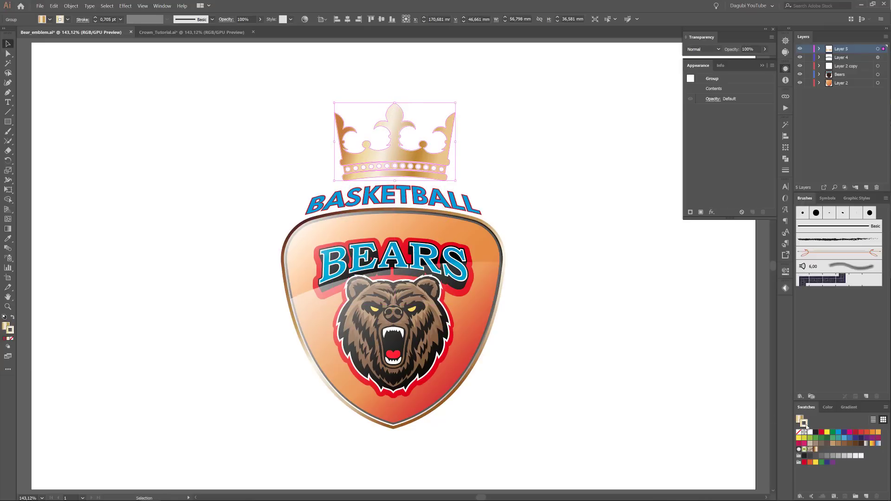
Step: Recolor the crown's stroke with the dark brown swatch and set its weight to 2 pt
{"action": "left_click", "coordinate": [857, 446]}
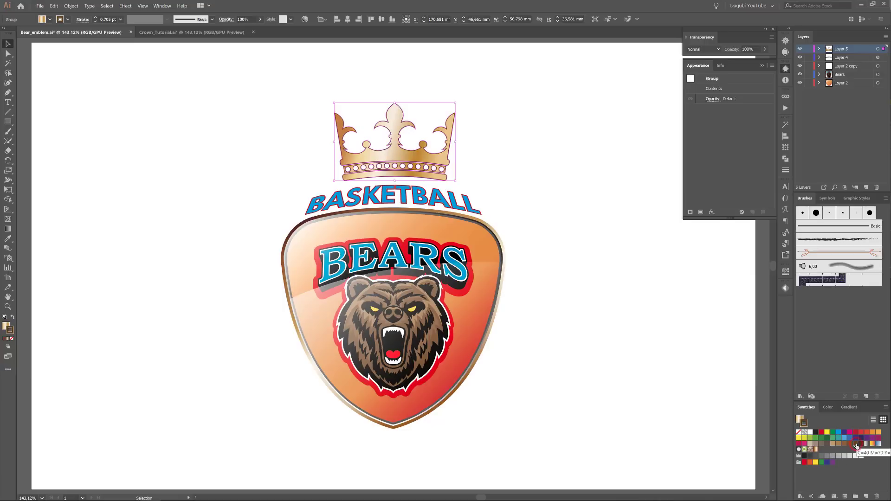
{"action": "scroll", "coordinate": [427, 134], "scroll_direction": "up", "scroll_amount": 5}
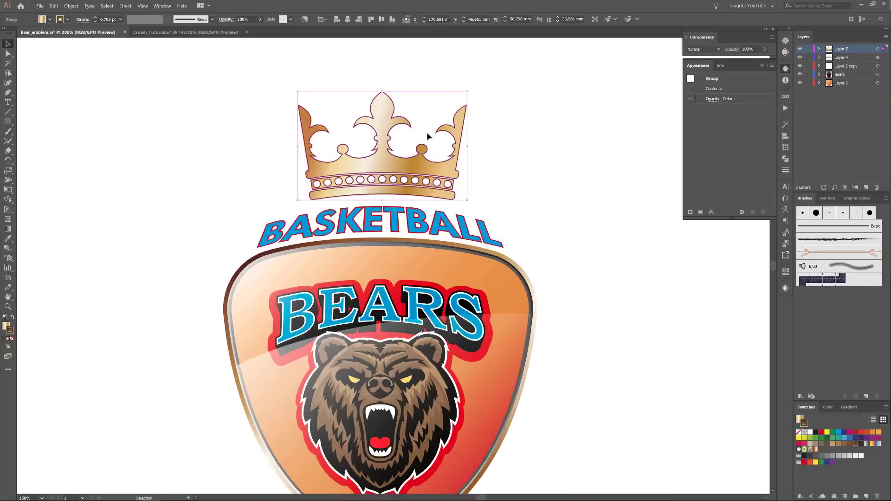
{"action": "left_click", "coordinate": [96, 18]}
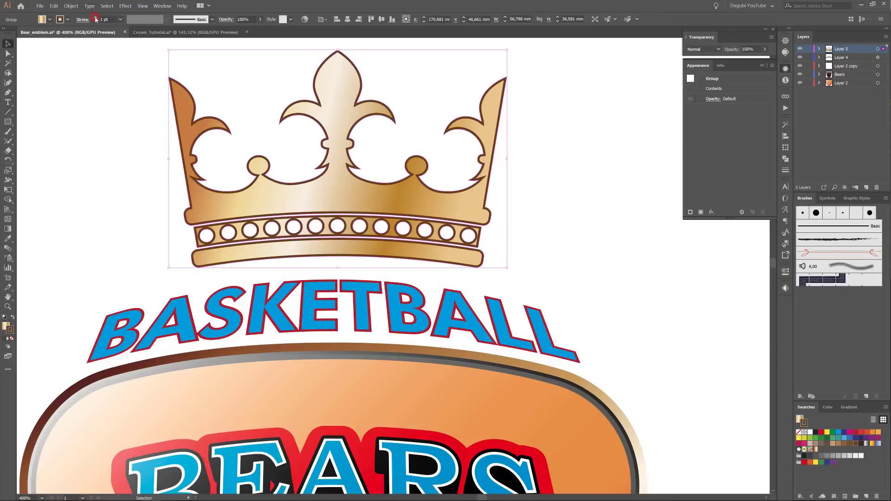
{"action": "left_click", "coordinate": [96, 18]}
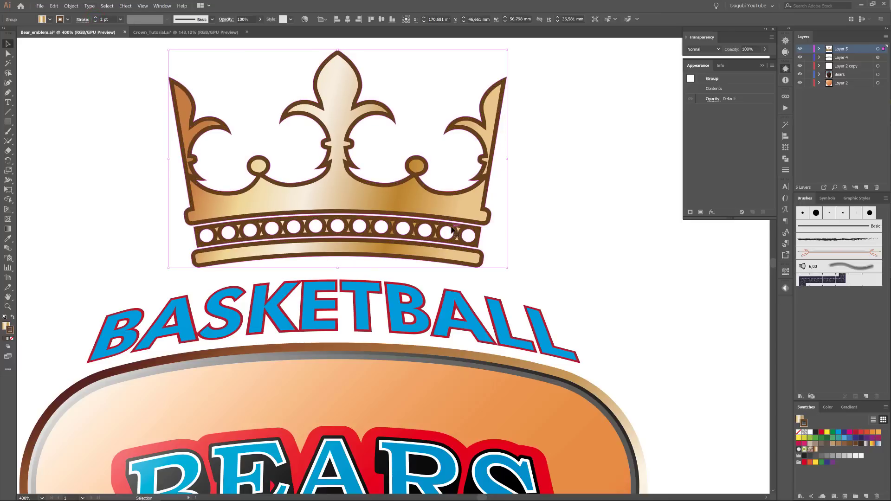
Step: Align the crown's stroke to the center of its paths and deselect the crown
{"action": "left_click", "coordinate": [785, 171]}
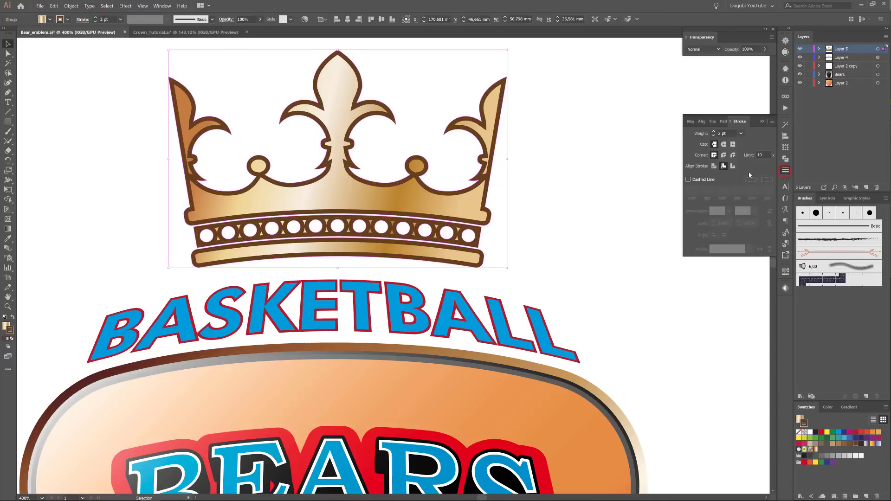
{"action": "left_click", "coordinate": [715, 167]}
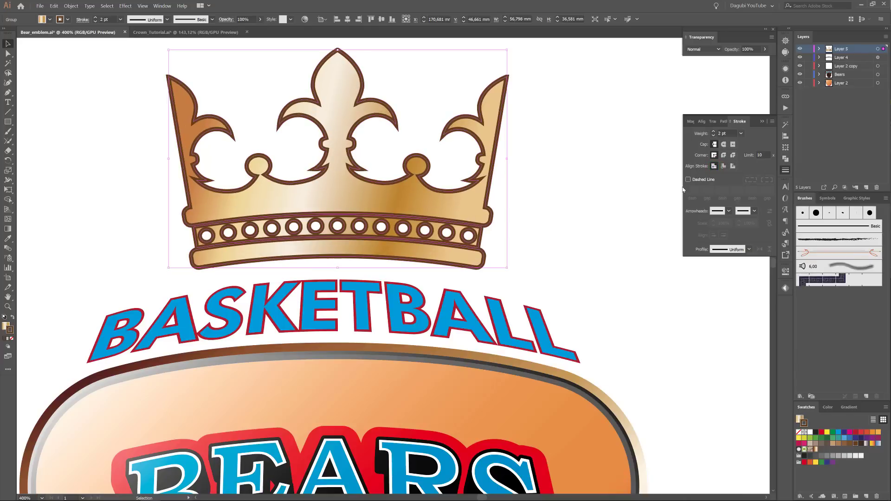
{"action": "left_click", "coordinate": [147, 147]}
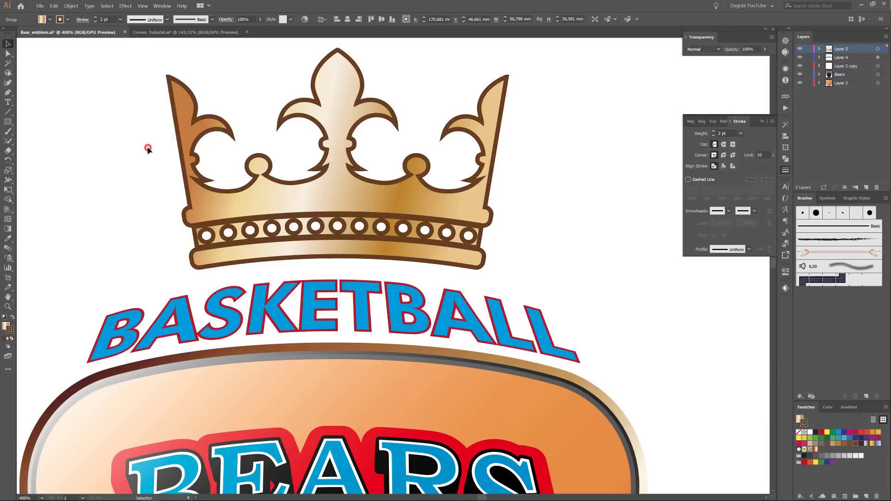
Step: Set the crown's stroke weight to 1,6 pt and deselect it
{"action": "left_click", "coordinate": [337, 100]}
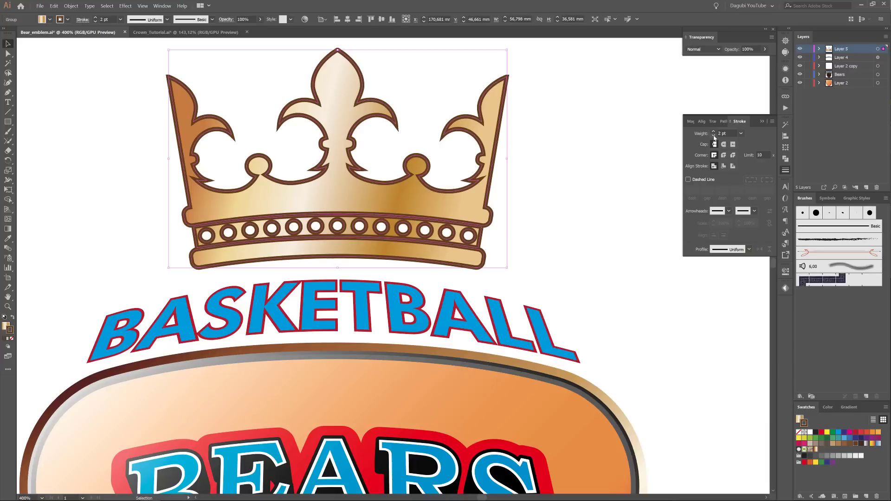
{"action": "left_click", "coordinate": [715, 136]}
{"action": "left_click", "coordinate": [715, 135]}
{"action": "left_click", "coordinate": [714, 136]}
{"action": "left_click", "coordinate": [714, 136]}
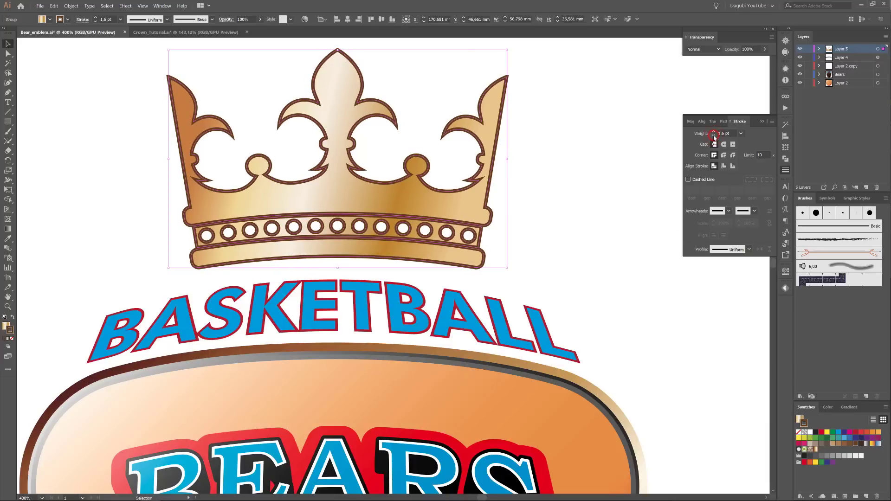
{"action": "left_click", "coordinate": [573, 135]}
Step: Move the crown down to Y 48,615 mm, just above the BASKETBALL lettering, and center it horizontally on the artboard
{"action": "key", "text": "ctrl+minus"}
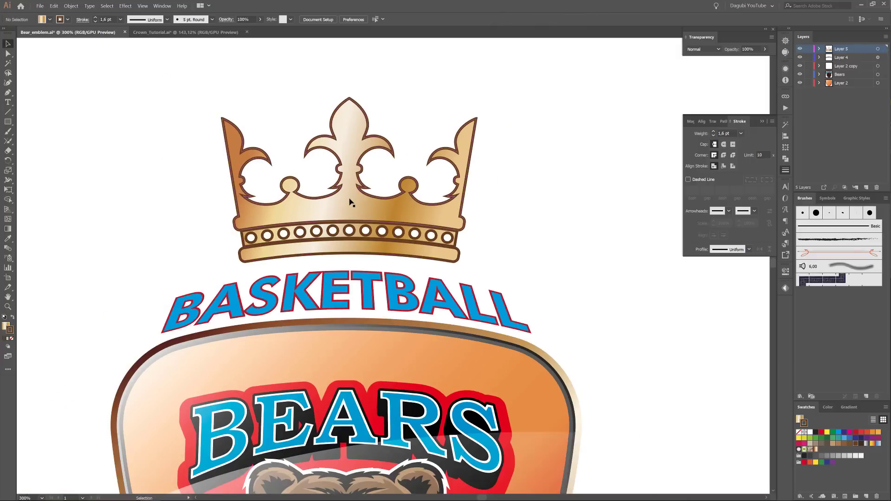
{"action": "left_click_drag", "start_coordinate": [348, 197], "coordinate": [347, 215]}
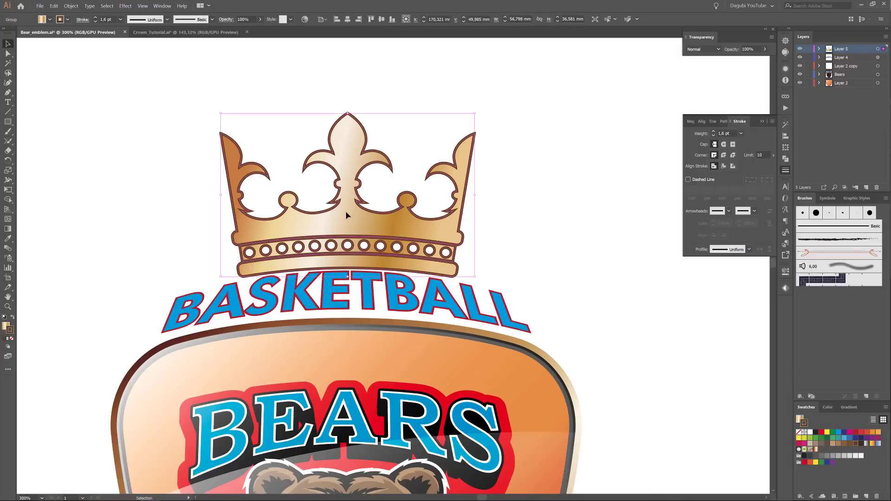
{"action": "key", "text": "Up"}
{"action": "key", "text": "Up"}
{"action": "key", "text": "Up"}
{"action": "key", "text": "Up"}
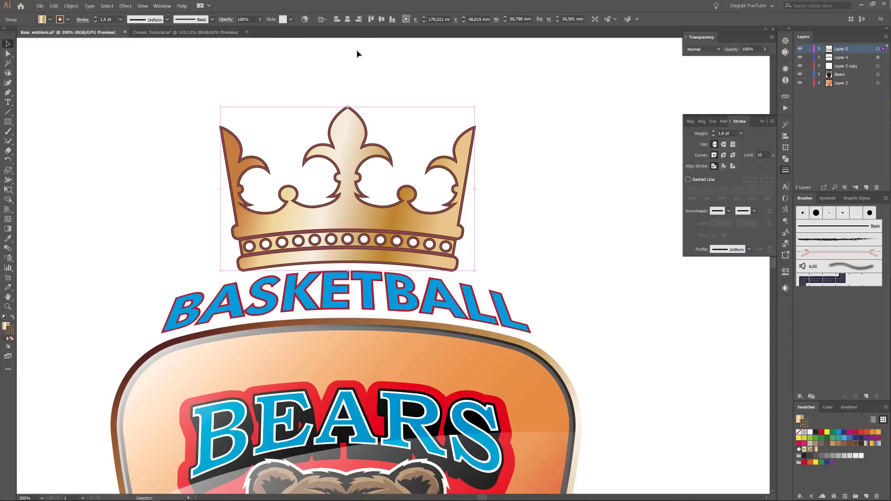
{"action": "left_click", "coordinate": [348, 21]}
Step: Add a new empty layer above the crown's layer
{"action": "scroll", "coordinate": [462, 230], "scroll_direction": "down", "scroll_amount": 2}
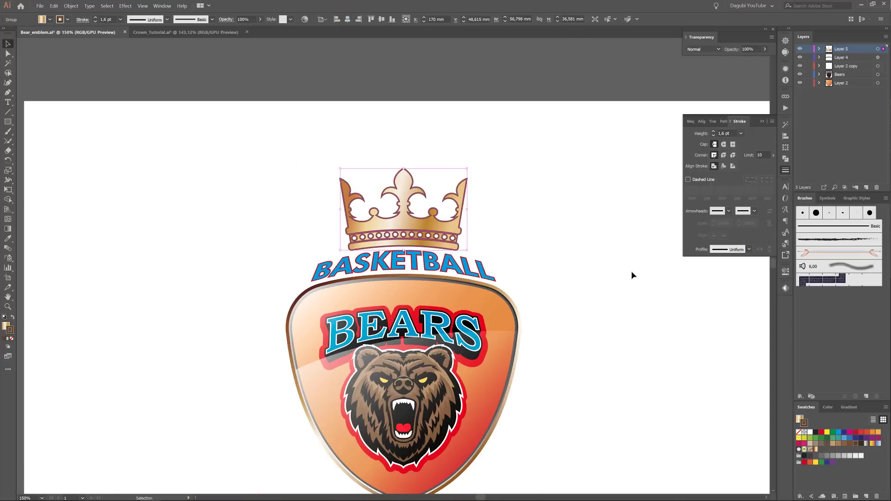
{"action": "key", "text": "a"}
{"action": "key", "text": "ctrl+0"}
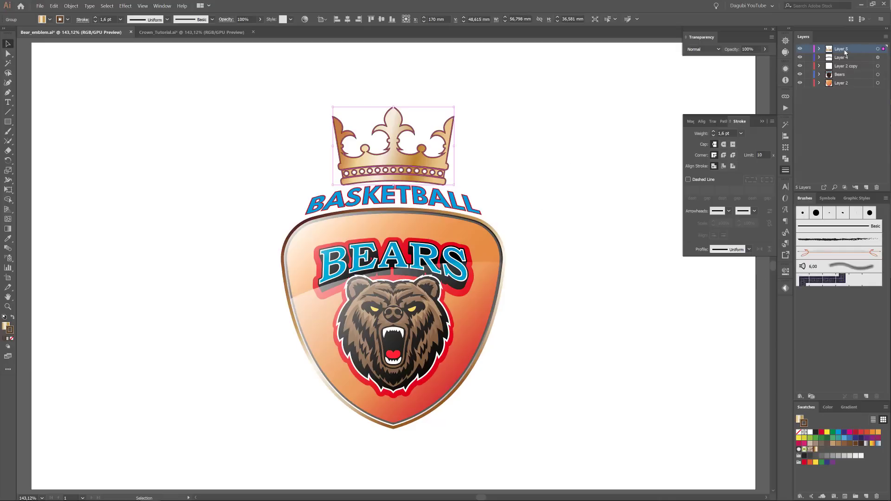
{"action": "left_click", "coordinate": [866, 188]}
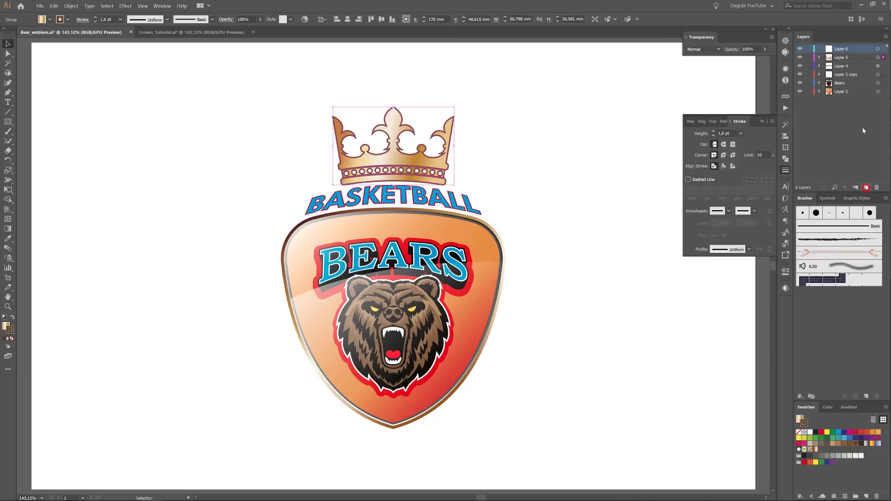
Step: Open the Dagubi watercolor splatter art brush library, place it beside the emblem and enlarge it to show more brushes
{"action": "left_click", "coordinate": [800, 398]}
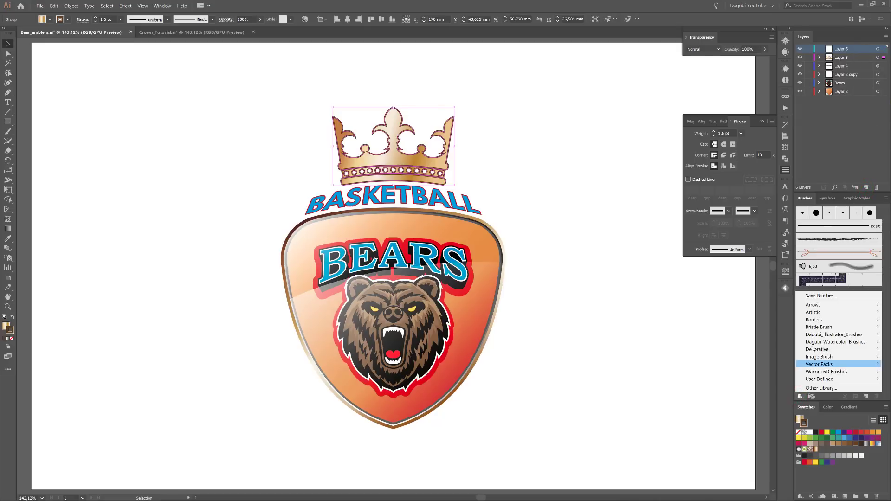
{"action": "mouse_move", "coordinate": [813, 344]}
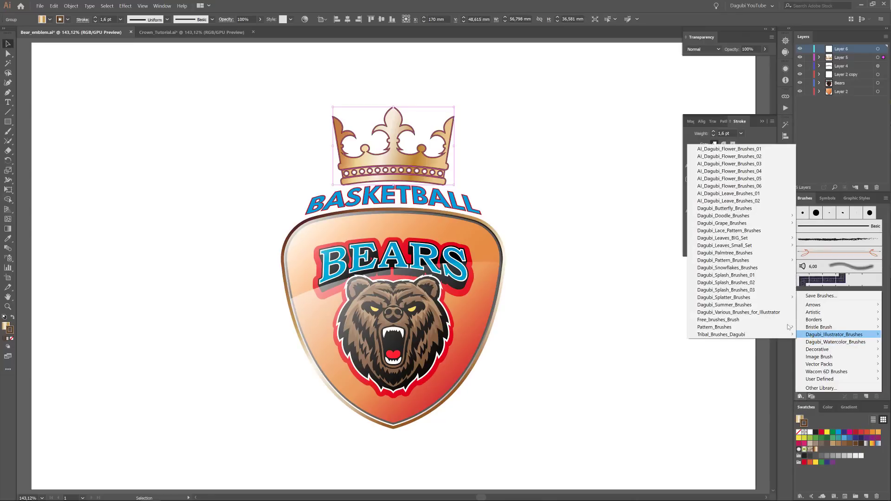
{"action": "mouse_move", "coordinate": [731, 300]}
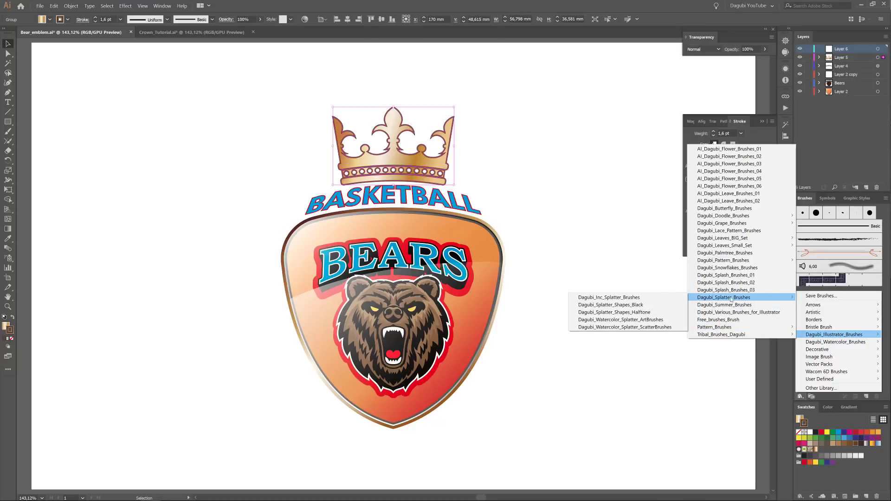
{"action": "left_click", "coordinate": [612, 321]}
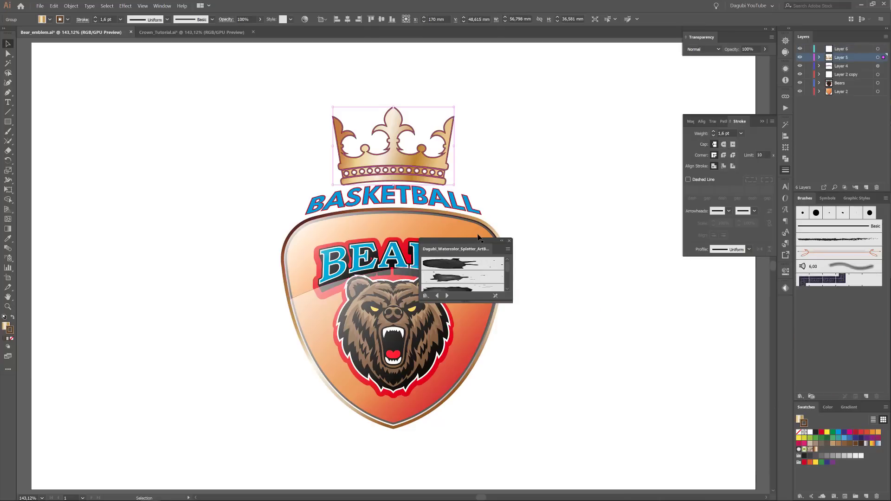
{"action": "mouse_move", "coordinate": [477, 241]}
{"action": "left_mouse_down"}
{"action": "mouse_move", "coordinate": [581, 171]}
{"action": "mouse_move", "coordinate": [630, 91]}
{"action": "mouse_move", "coordinate": [648, 82]}
{"action": "left_mouse_up"}
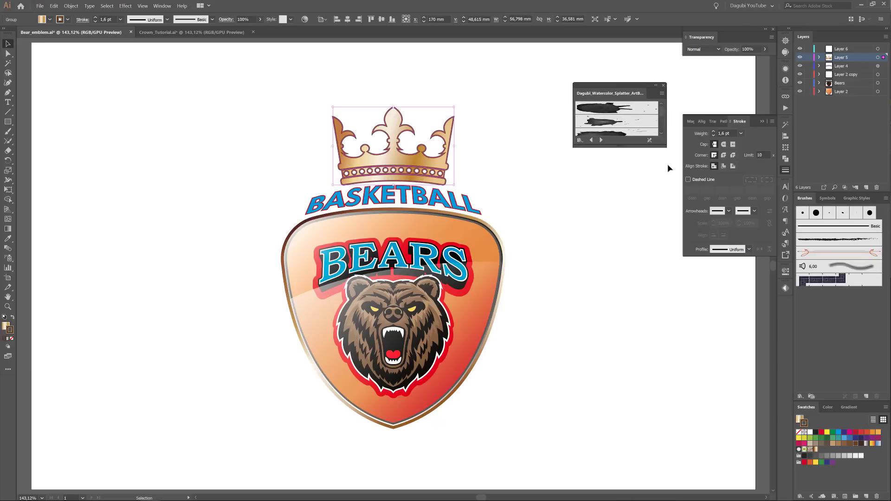
{"action": "left_click_drag", "start_coordinate": [666, 147], "coordinate": [667, 409]}
{"action": "left_click_drag", "start_coordinate": [663, 148], "coordinate": [669, 391]}
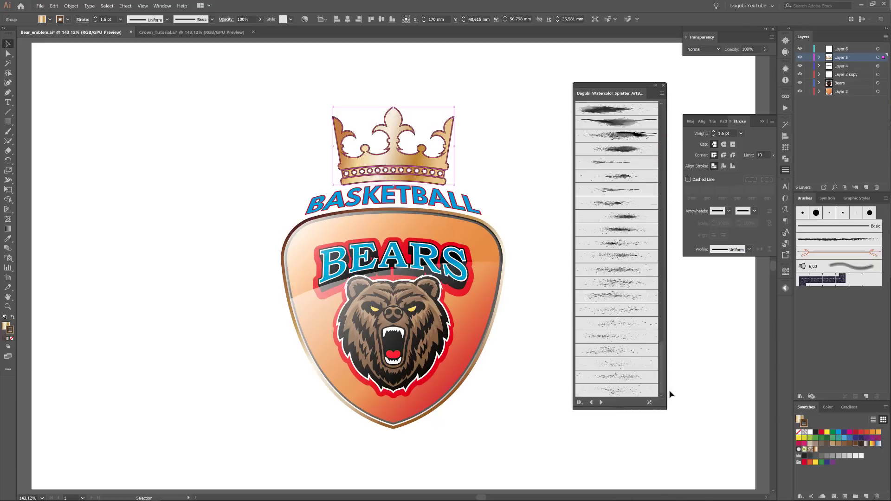
Step: Set up the Paintbrush on the empty top layer with a blue stroke and a dense scattered-dots splatter brush
{"action": "left_click", "coordinate": [9, 132]}
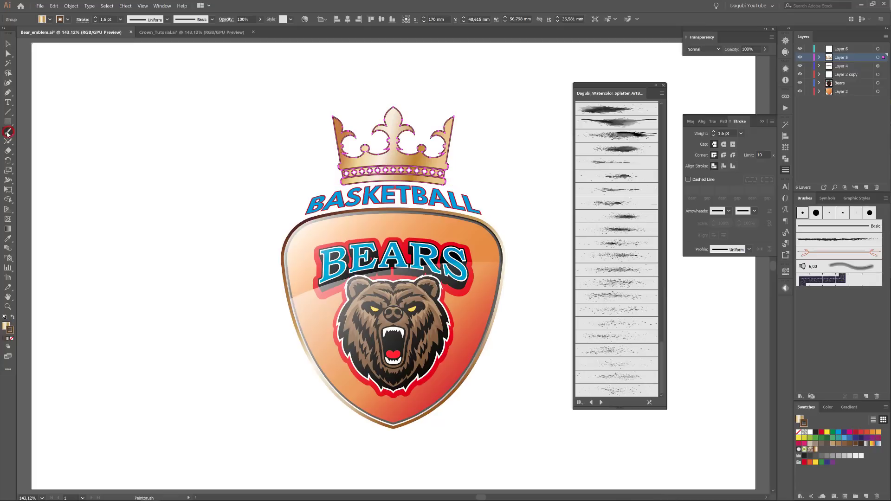
{"action": "left_click_drag", "start_coordinate": [403, 228], "coordinate": [361, 223]}
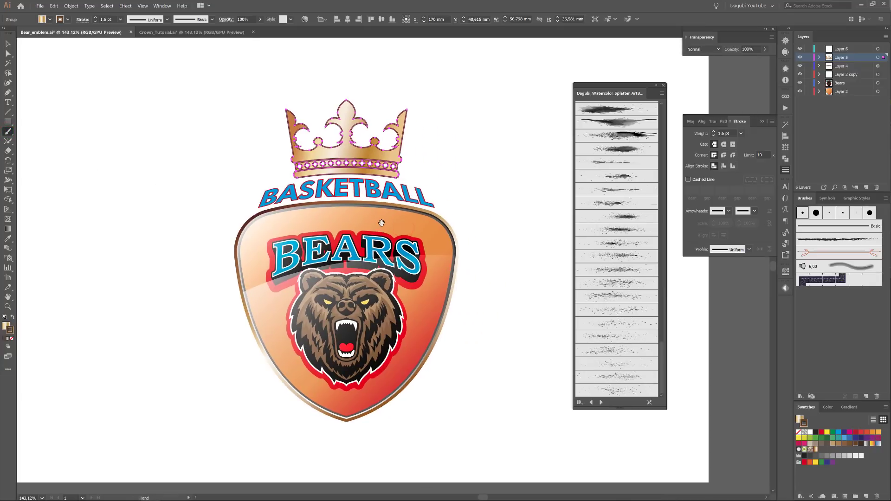
{"action": "left_click", "coordinate": [863, 49]}
{"action": "left_click", "coordinate": [703, 68], "text": "ctrl"}
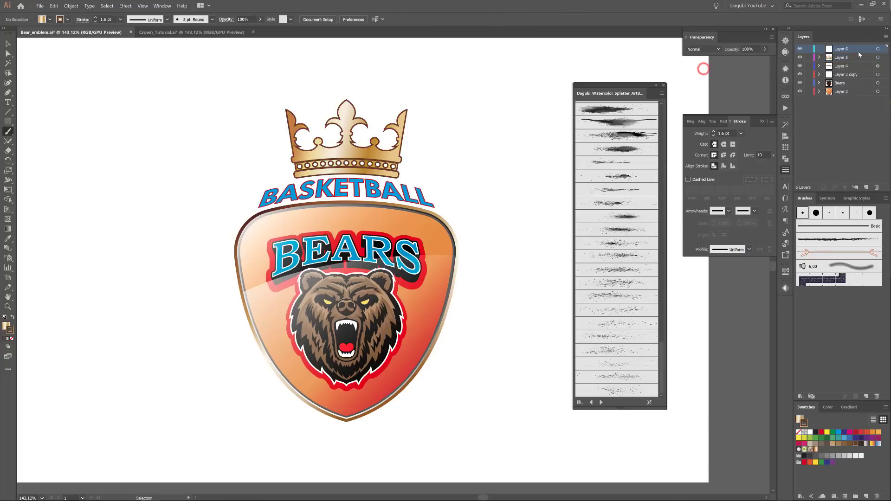
{"action": "left_click", "coordinate": [839, 435]}
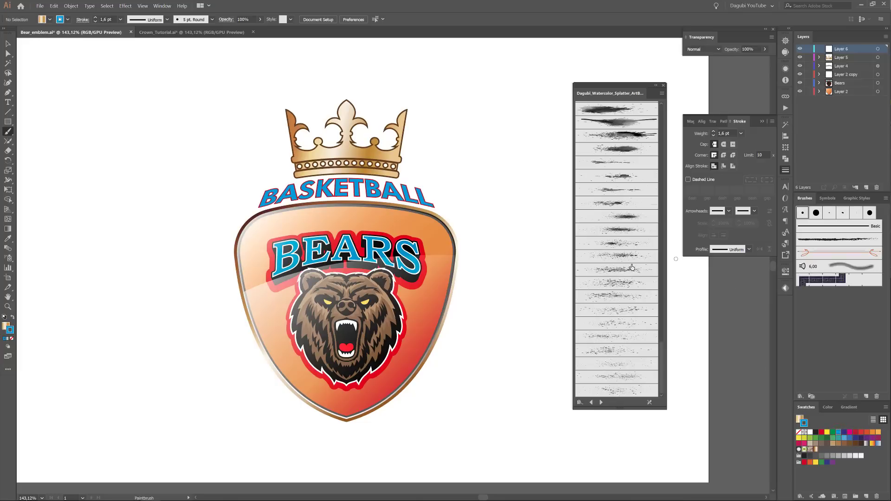
{"action": "left_click", "coordinate": [624, 283]}
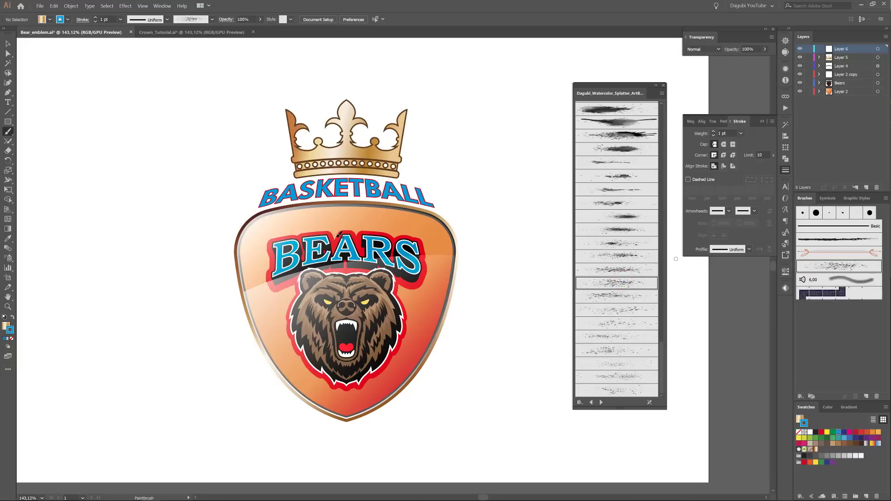
{"action": "mouse_move", "coordinate": [349, 245]}
{"action": "left_mouse_down"}
{"action": "mouse_move", "coordinate": [481, 138]}
{"action": "mouse_move", "coordinate": [567, 93]}
{"action": "left_mouse_up"}
{"action": "key", "text": "v"}
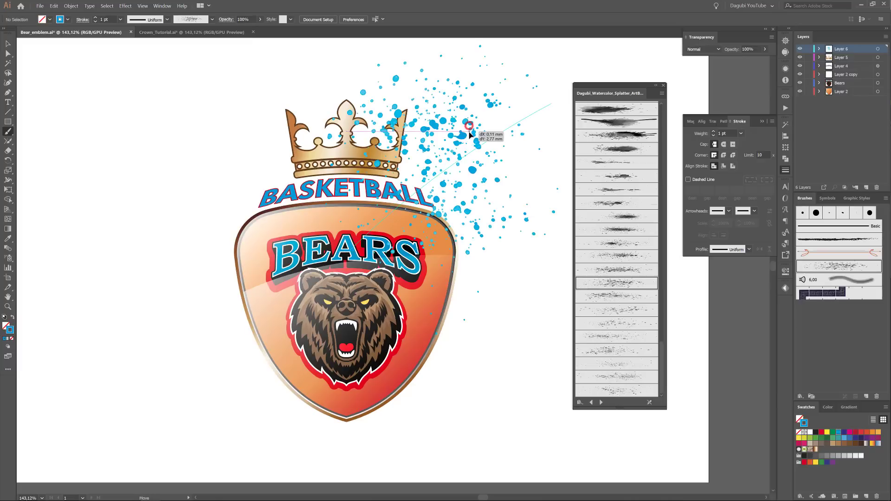
{"action": "left_click", "coordinate": [469, 129], "text": "ctrl"}
{"action": "key", "text": "Delete"}
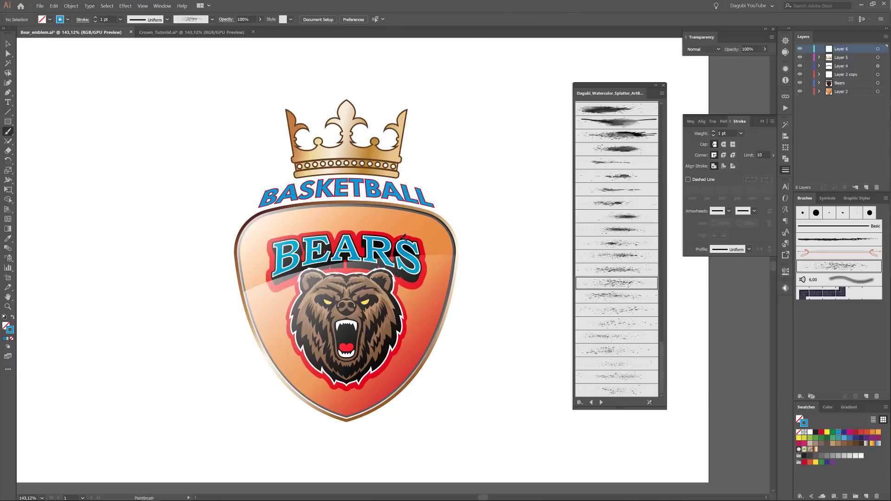
Step: Paint a blue splatter outward from the shield's upper-right corner, shift it slightly down over the edge and deselect it
{"action": "left_click_drag", "start_coordinate": [402, 249], "coordinate": [534, 145]}
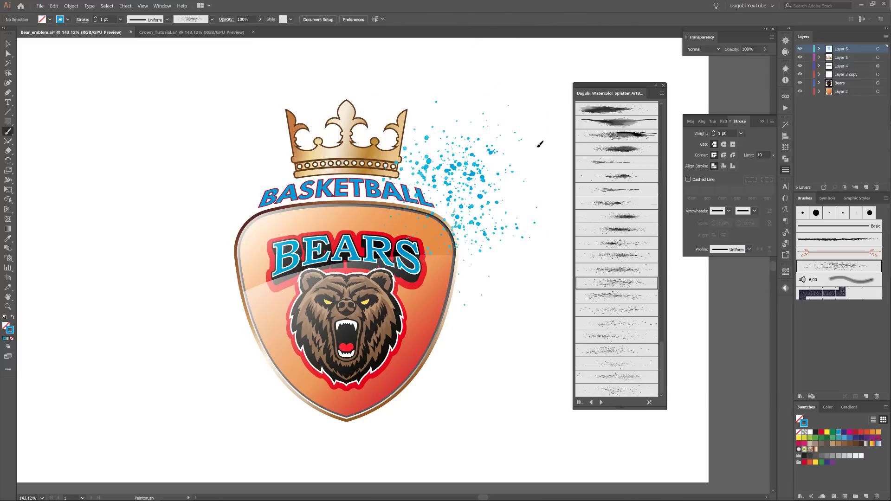
{"action": "left_click_drag", "start_coordinate": [476, 169], "coordinate": [470, 192]}
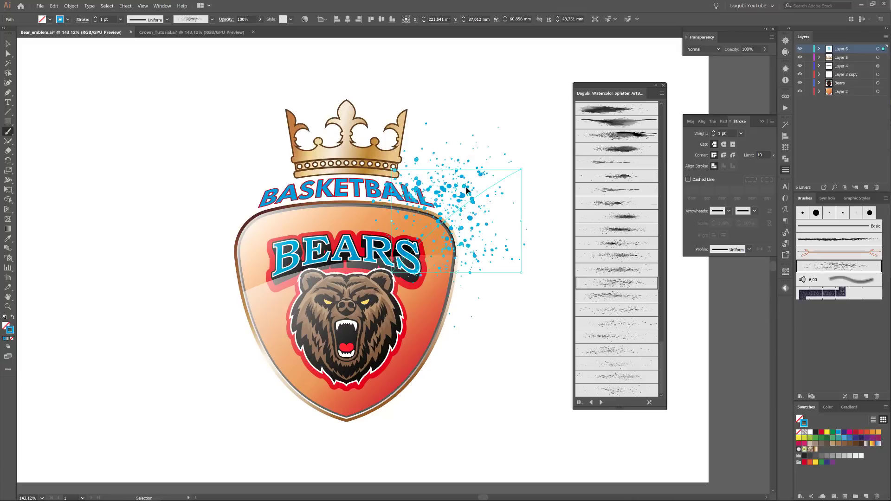
{"action": "left_click", "coordinate": [537, 438], "text": "ctrl"}
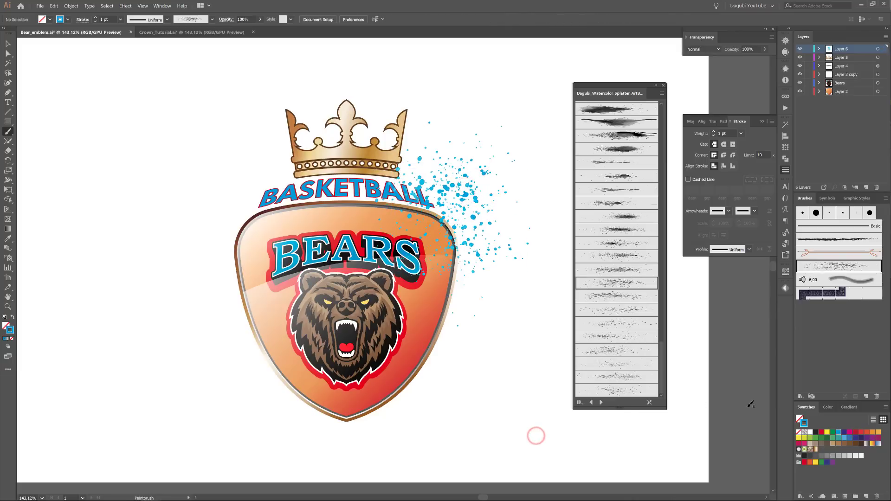
Step: Paint a white splatter over the shield's upper-left corner and the start of the BASKETBALL lettering with Splatter_Brush_114
{"action": "left_click", "coordinate": [810, 433]}
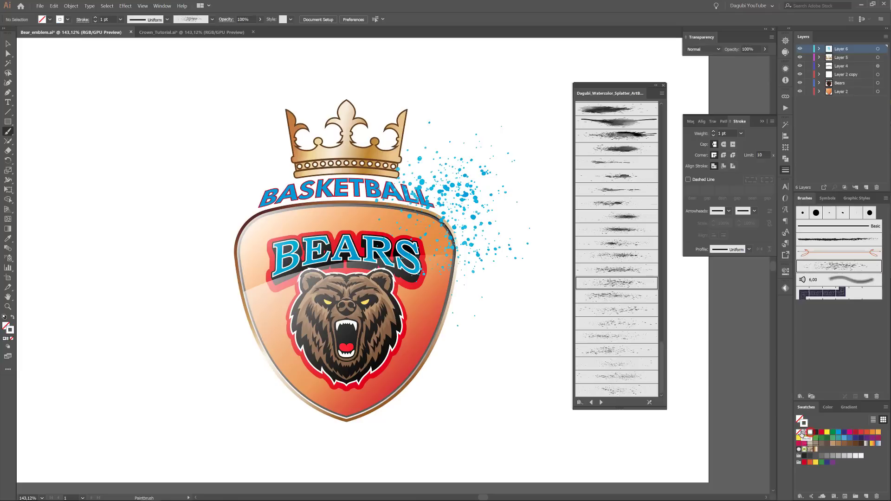
{"action": "left_click", "coordinate": [612, 309]}
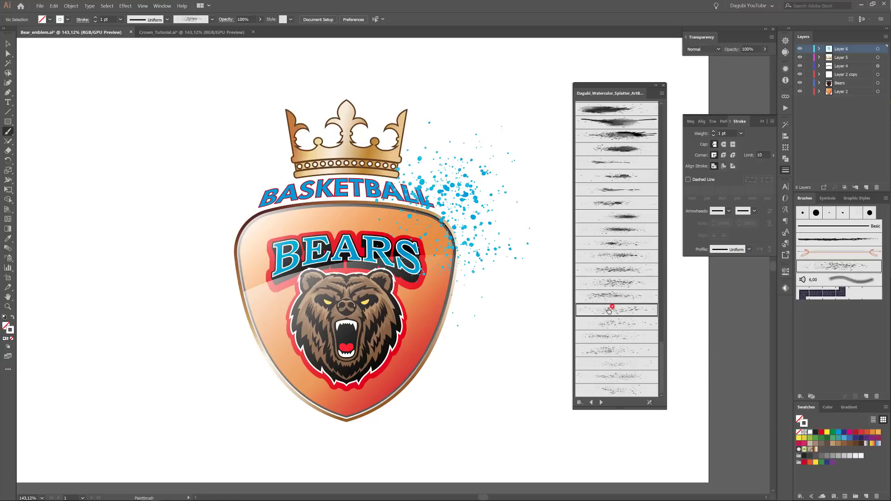
{"action": "left_click_drag", "start_coordinate": [278, 209], "coordinate": [246, 219]}
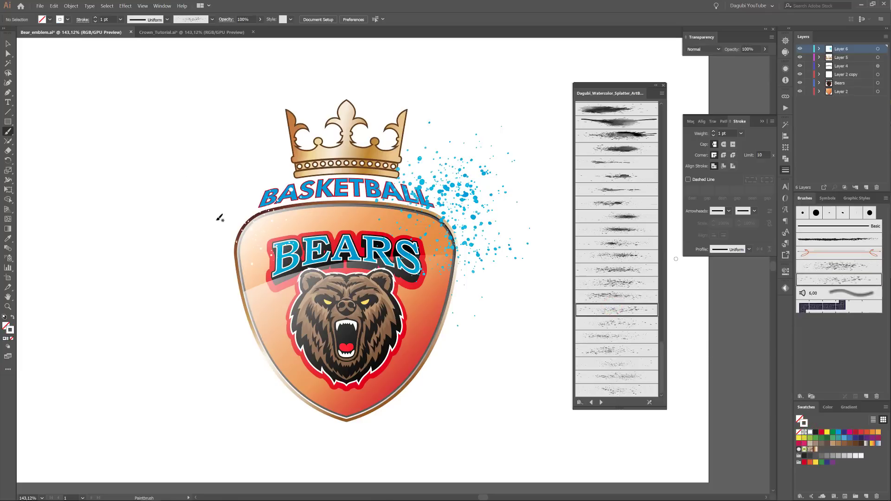
{"action": "key", "text": "ctrl+z"}
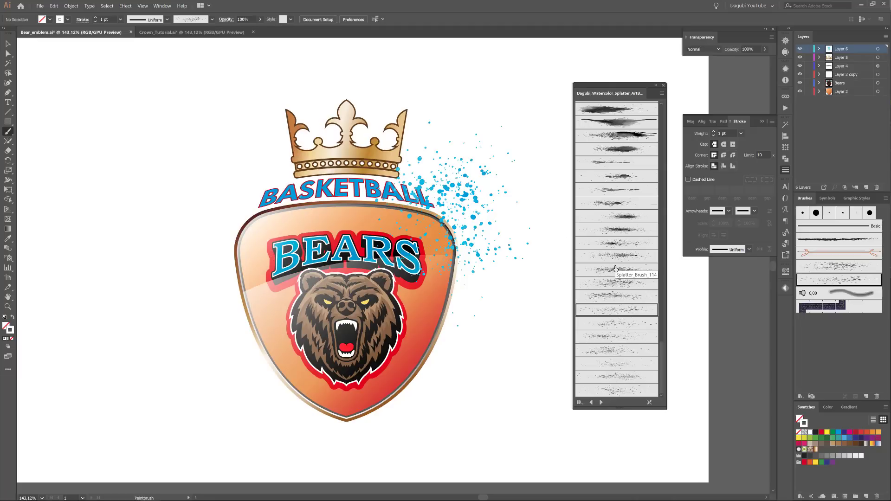
{"action": "left_click", "coordinate": [615, 269]}
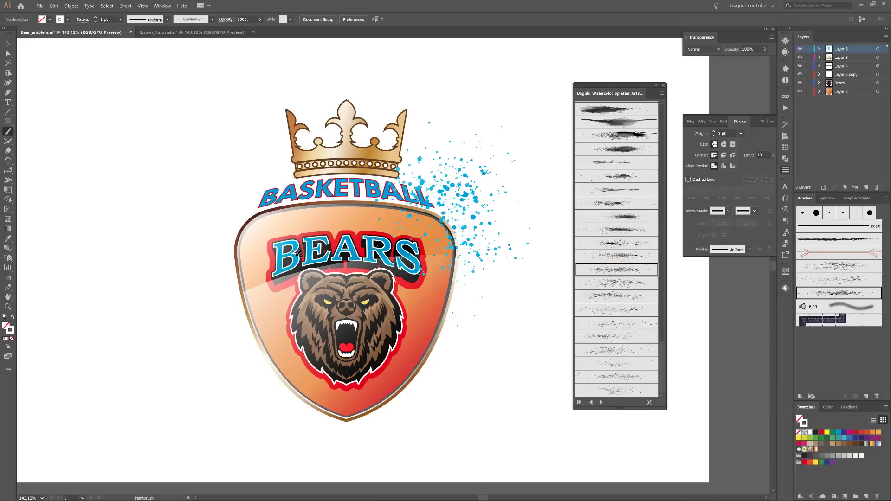
{"action": "left_click_drag", "start_coordinate": [272, 194], "coordinate": [240, 232]}
{"action": "left_click", "coordinate": [256, 233], "text": "ctrl"}
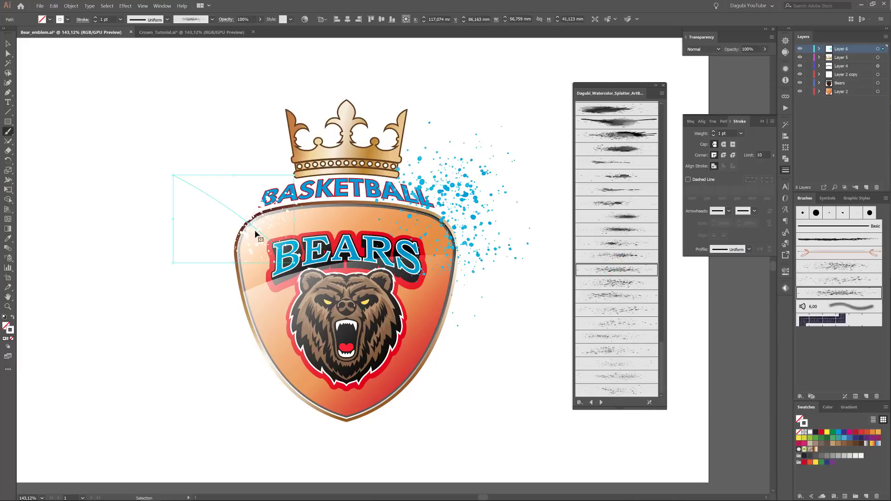
{"action": "left_click", "coordinate": [737, 416], "text": "ctrl"}
Step: Paint a red splatter with the sparse scattered-dots brush at the shield's lower-left side and move it slightly inward over the edge
{"action": "left_click", "coordinate": [856, 433]}
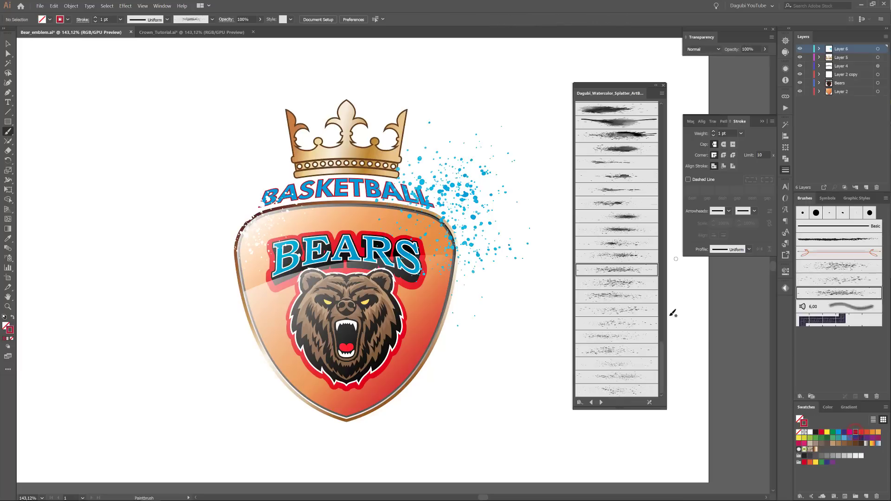
{"action": "left_click", "coordinate": [834, 280]}
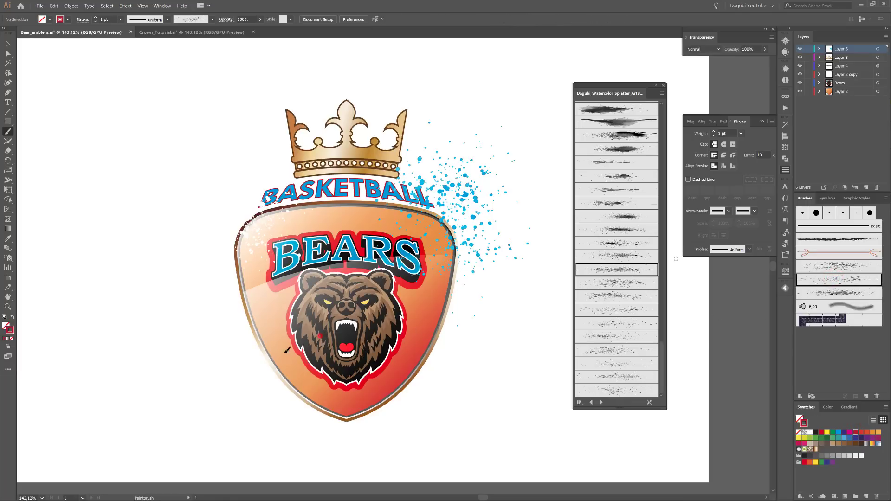
{"action": "left_click_drag", "start_coordinate": [287, 349], "coordinate": [166, 400]}
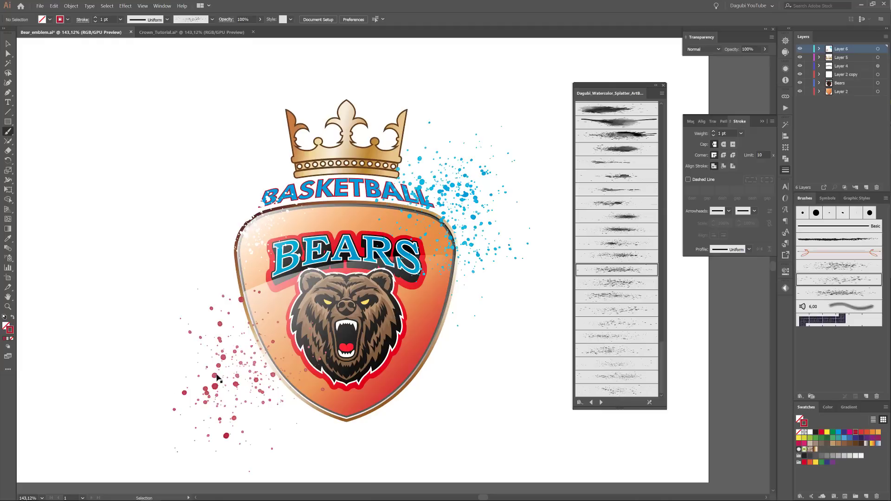
{"action": "mouse_move", "coordinate": [217, 377]}
{"action": "left_mouse_down"}
{"action": "mouse_move", "coordinate": [243, 377]}
{"action": "mouse_move", "coordinate": [237, 382]}
{"action": "left_mouse_up"}
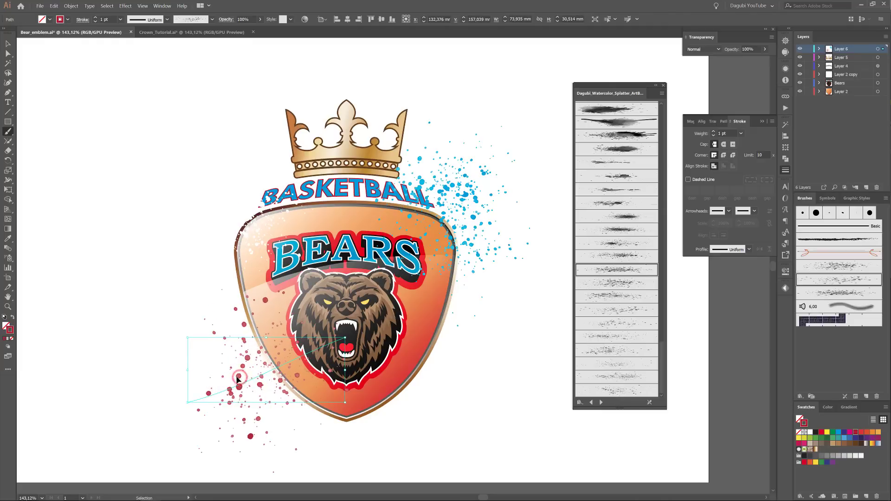
{"action": "left_click", "coordinate": [550, 445], "text": "ctrl"}
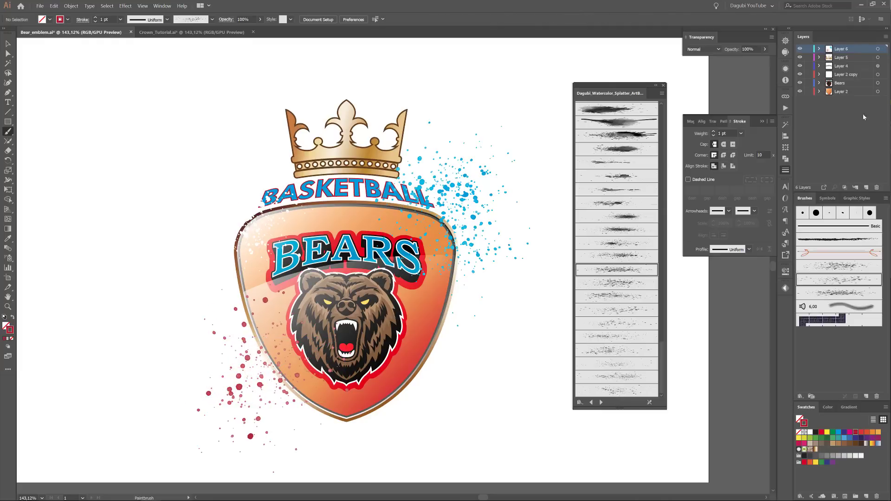
Step: Add a new layer beneath all others and paint a large red splash with a solid splatter brush, tucked behind the shield's right edge
{"action": "left_click", "coordinate": [867, 187]}
{"action": "left_click_drag", "start_coordinate": [858, 50], "coordinate": [852, 120]}
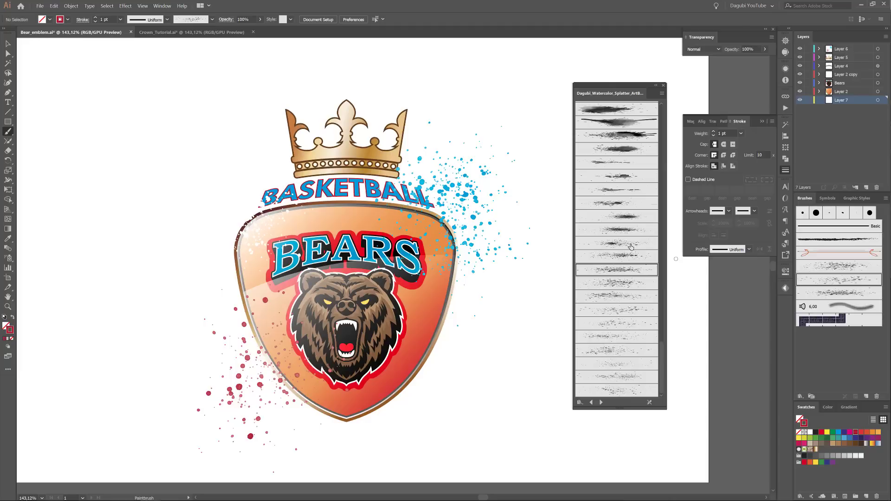
{"action": "scroll", "coordinate": [663, 364], "scroll_direction": "up", "scroll_amount": 10}
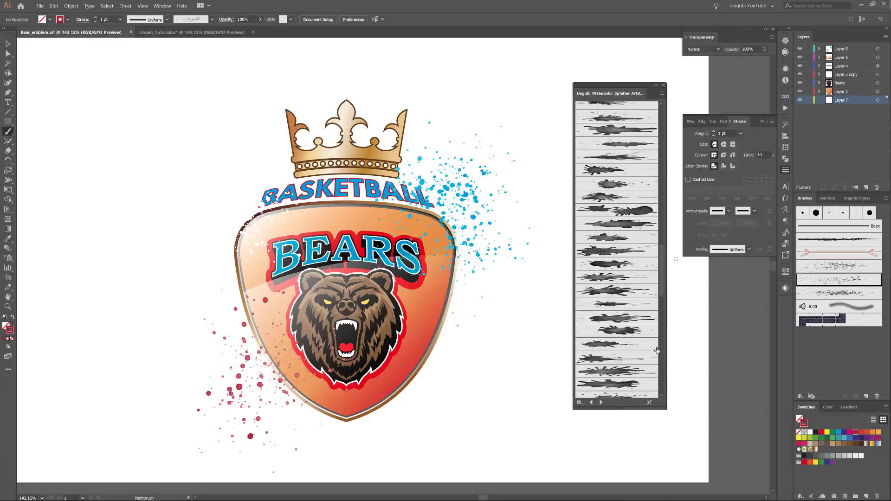
{"action": "left_click", "coordinate": [627, 291]}
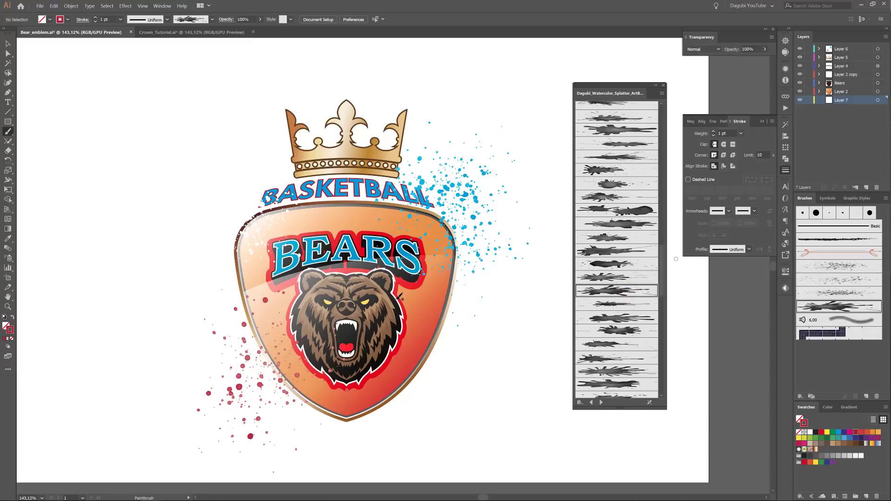
{"action": "left_click_drag", "start_coordinate": [388, 294], "coordinate": [595, 255]}
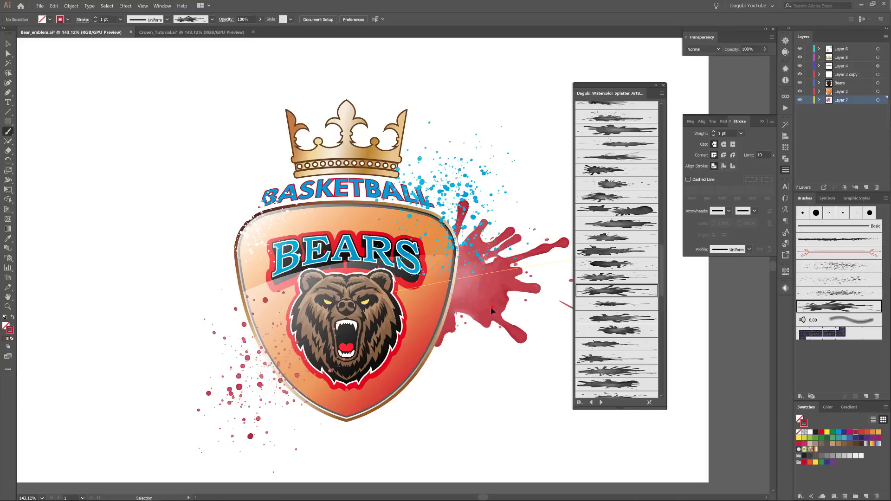
{"action": "left_click_drag", "start_coordinate": [458, 312], "coordinate": [474, 304]}
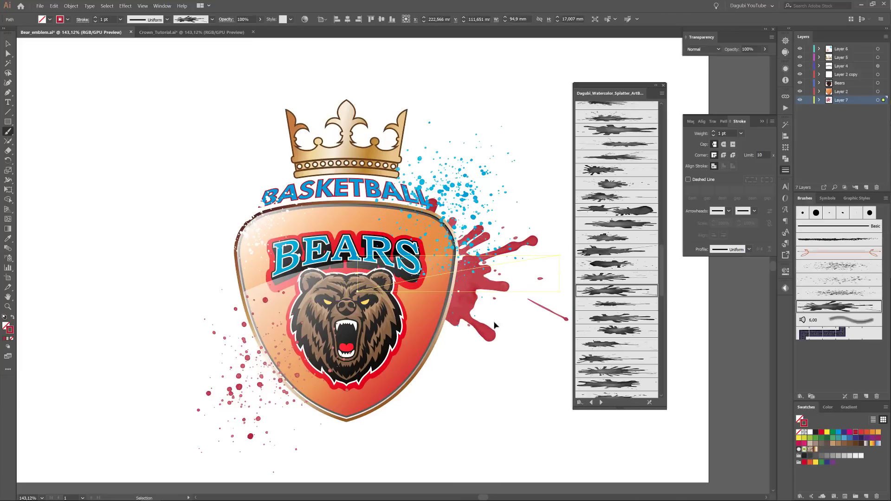
Step: Recolor the large splash behind the shield's right edge with a brighter red swatch and deselect it
{"action": "left_click", "coordinate": [860, 434]}
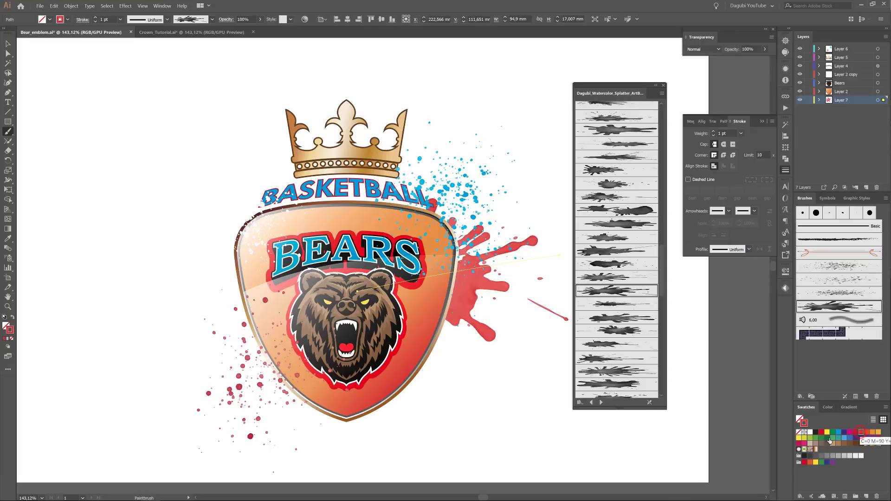
{"action": "left_click", "coordinate": [559, 447], "text": "ctrl"}
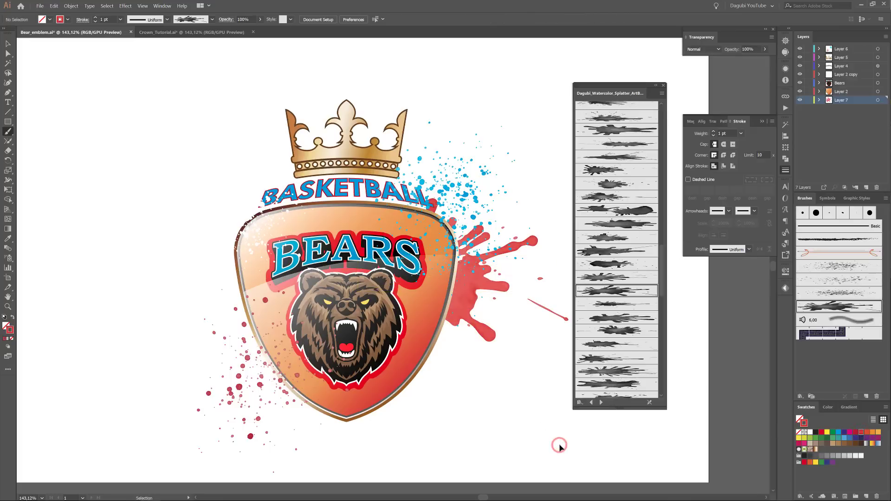
Step: Choose a different solid splatter brush and set the stroke to an orange swatch
{"action": "scroll", "coordinate": [628, 217], "scroll_direction": "up", "scroll_amount": 3}
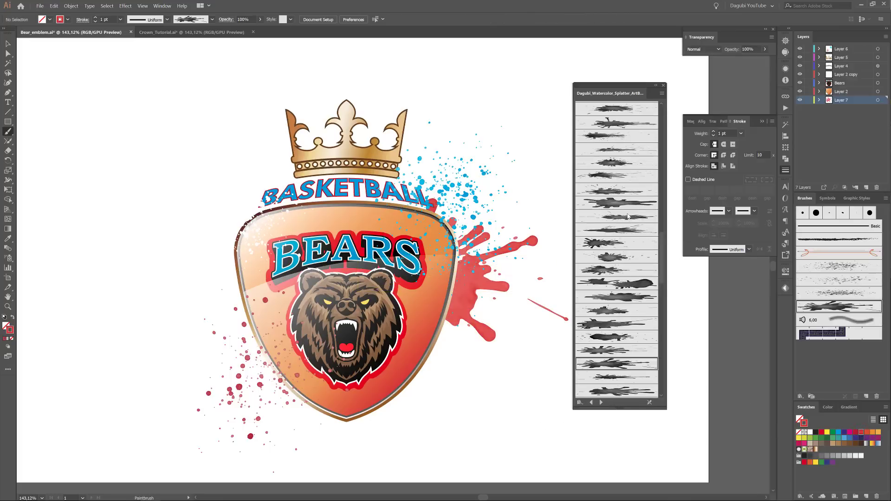
{"action": "left_click", "coordinate": [617, 176]}
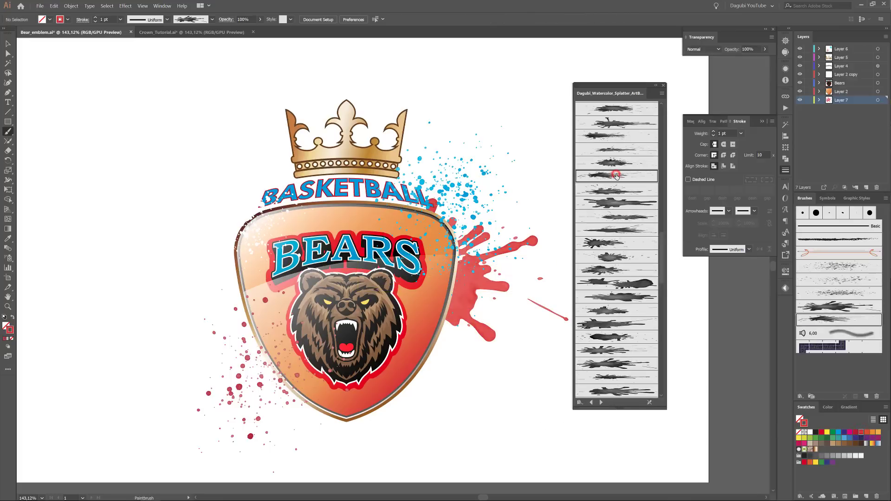
{"action": "left_click", "coordinate": [873, 433]}
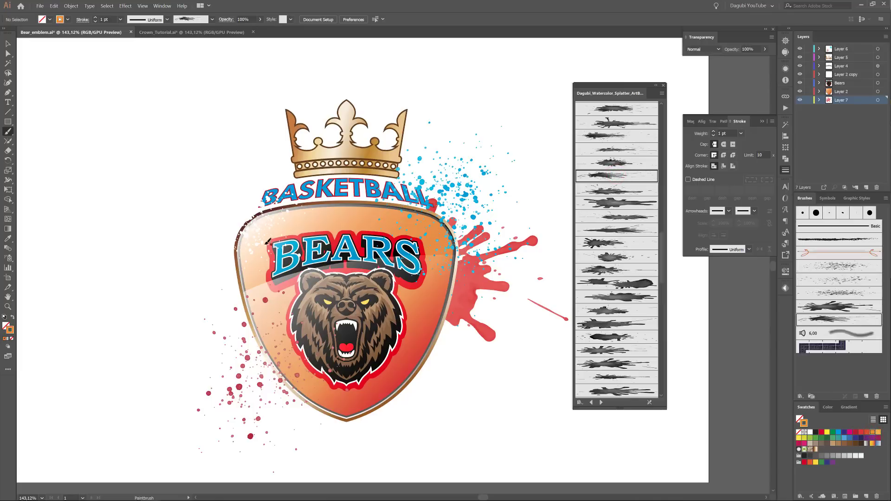
{"action": "mouse_move", "coordinate": [237, 253]}
{"action": "left_mouse_down"}
{"action": "mouse_move", "coordinate": [179, 183]}
{"action": "mouse_move", "coordinate": [114, 147]}
{"action": "left_mouse_up"}
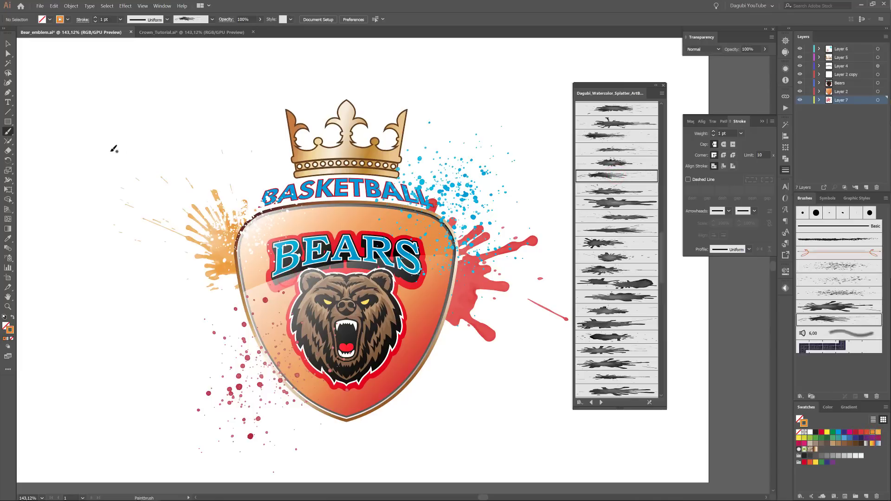
{"action": "left_click", "coordinate": [215, 243], "text": "ctrl"}
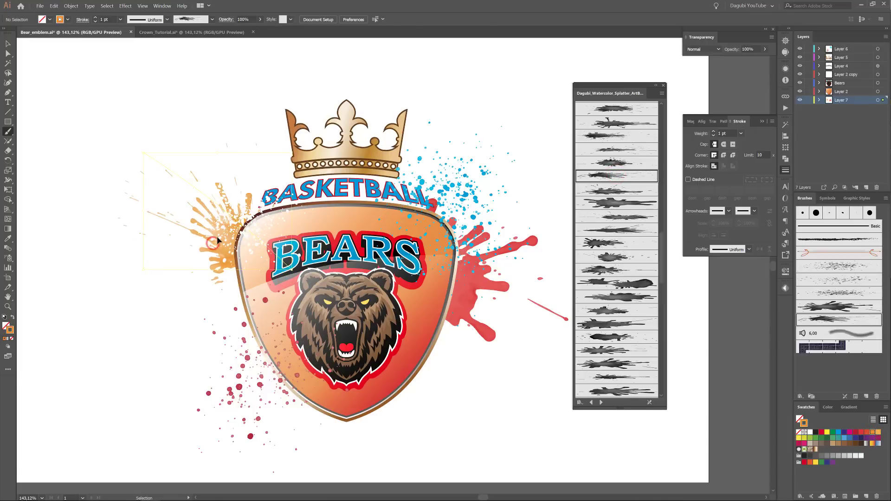
{"action": "key", "text": "Delete"}
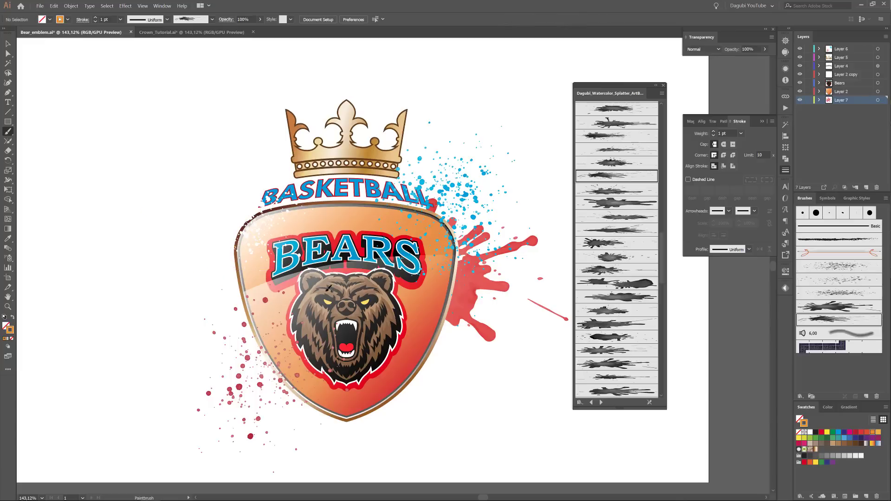
Step: Paint a large orange splash outward from the shield's upper-left corner, shift it slightly up and recolor it to RGB 255, 117, 0
{"action": "left_click_drag", "start_coordinate": [251, 220], "coordinate": [103, 128]}
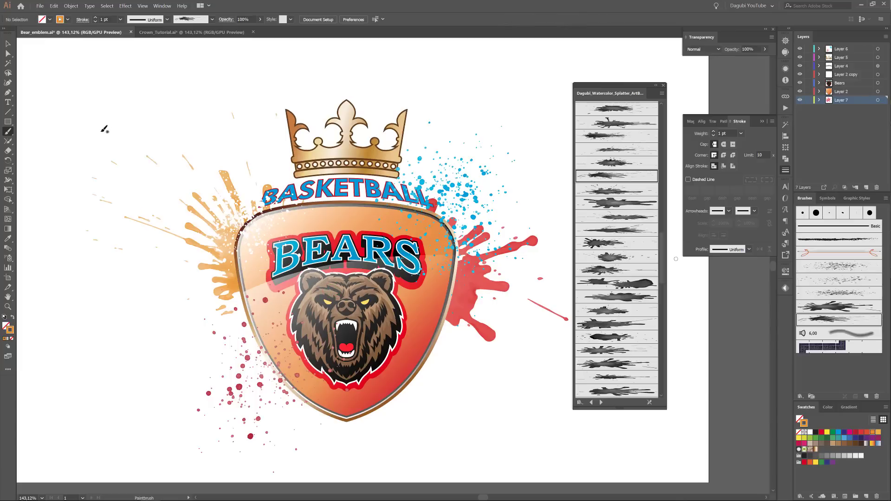
{"action": "mouse_move", "coordinate": [201, 236]}
{"action": "left_mouse_down"}
{"action": "mouse_move", "coordinate": [183, 212]}
{"action": "mouse_move", "coordinate": [198, 223]}
{"action": "left_mouse_up"}
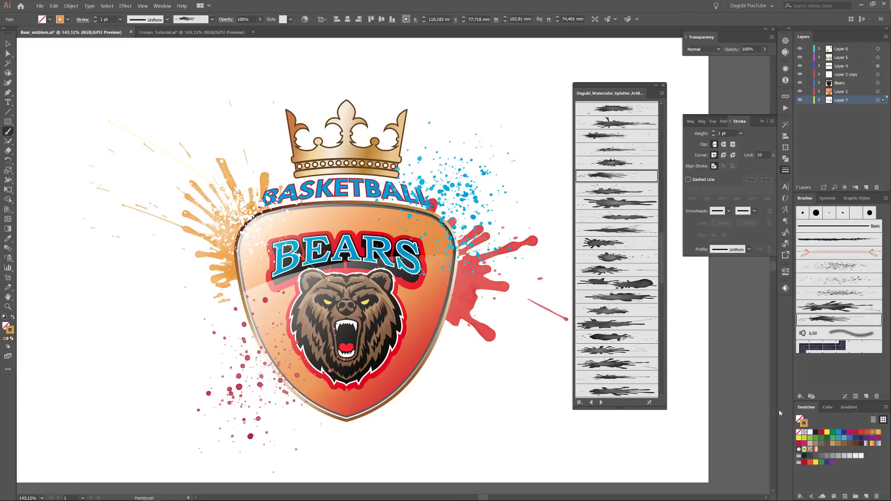
{"action": "left_click", "coordinate": [831, 408]}
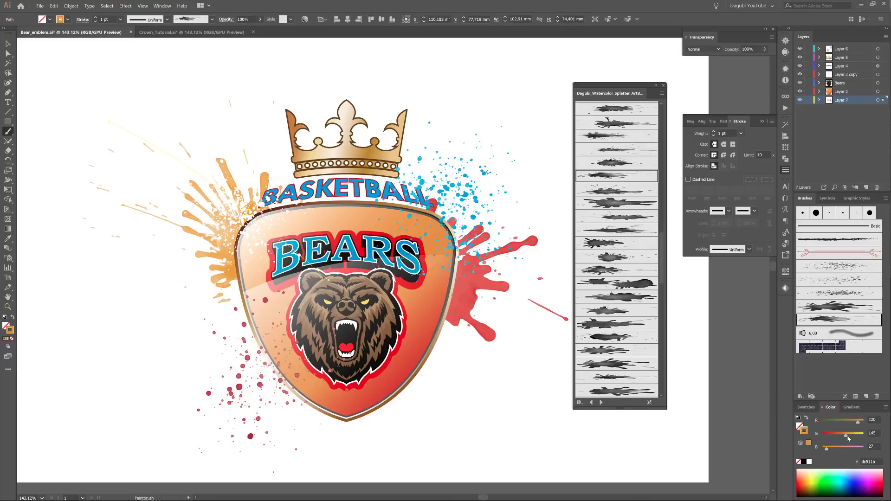
{"action": "left_click_drag", "start_coordinate": [828, 451], "coordinate": [841, 436]}
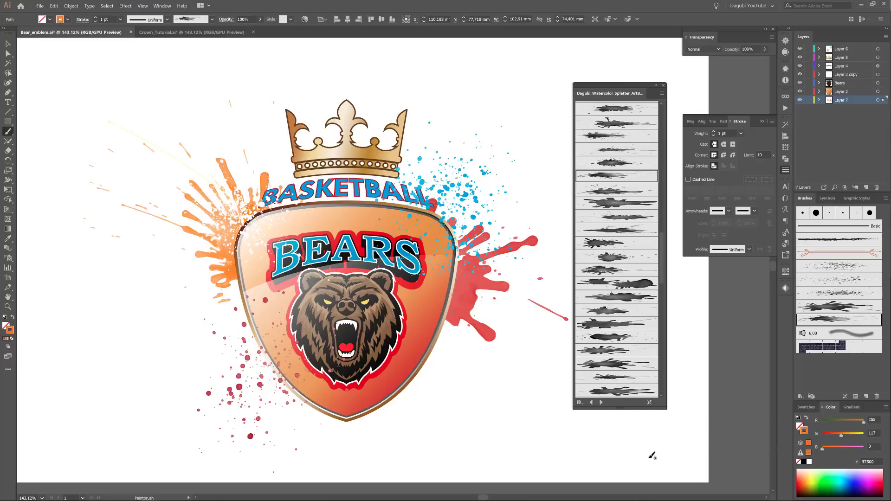
{"action": "key", "text": "ctrl+shift+a"}
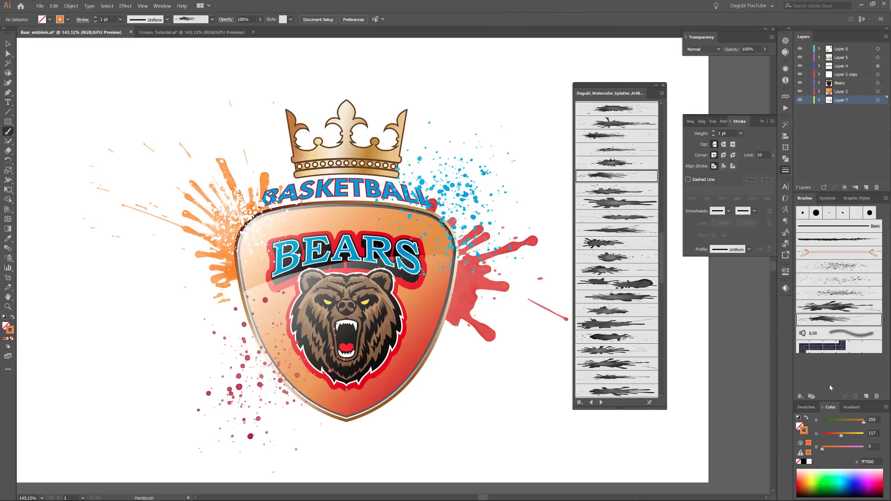
Step: Paint a blue splash with another solid splatter brush outward from the shield's lower-left side and shift it slightly outward
{"action": "left_click", "coordinate": [810, 407]}
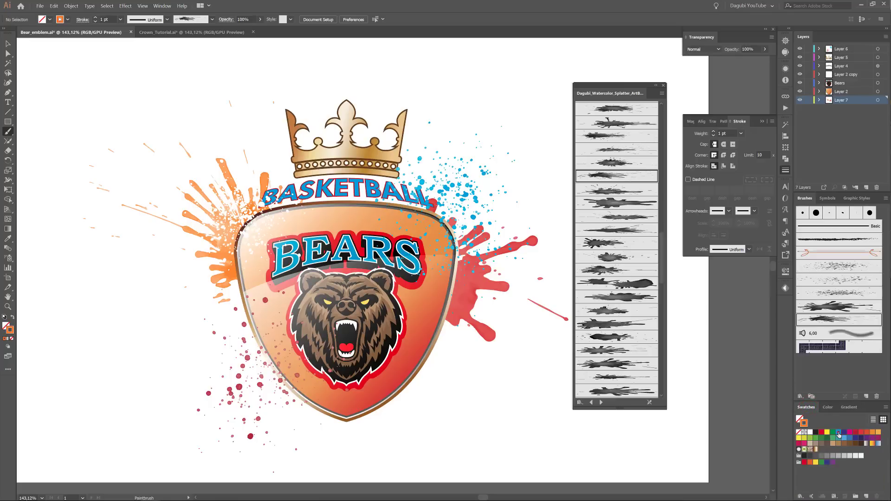
{"action": "left_click", "coordinate": [839, 433]}
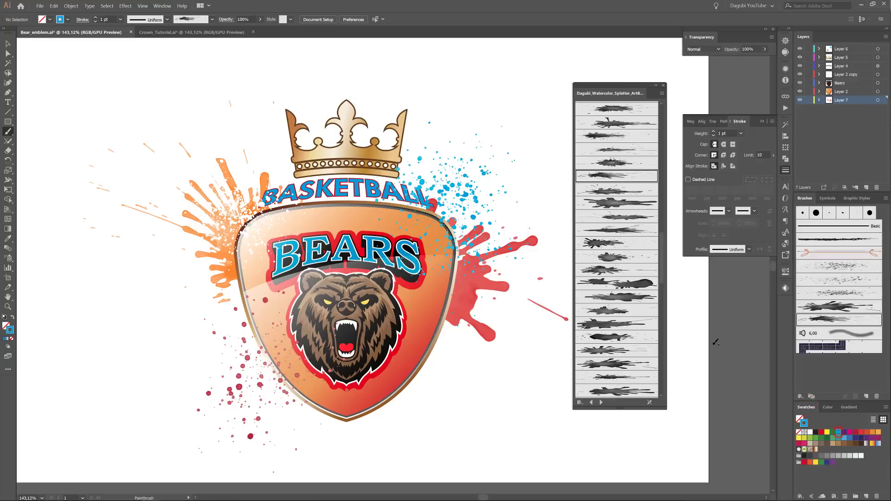
{"action": "left_click", "coordinate": [630, 149]}
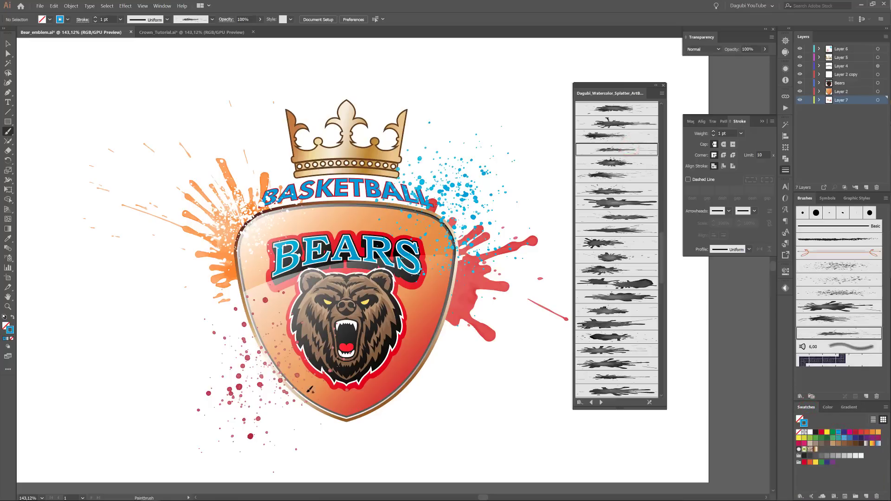
{"action": "left_click_drag", "start_coordinate": [364, 377], "coordinate": [162, 384]}
{"action": "key", "text": "v"}
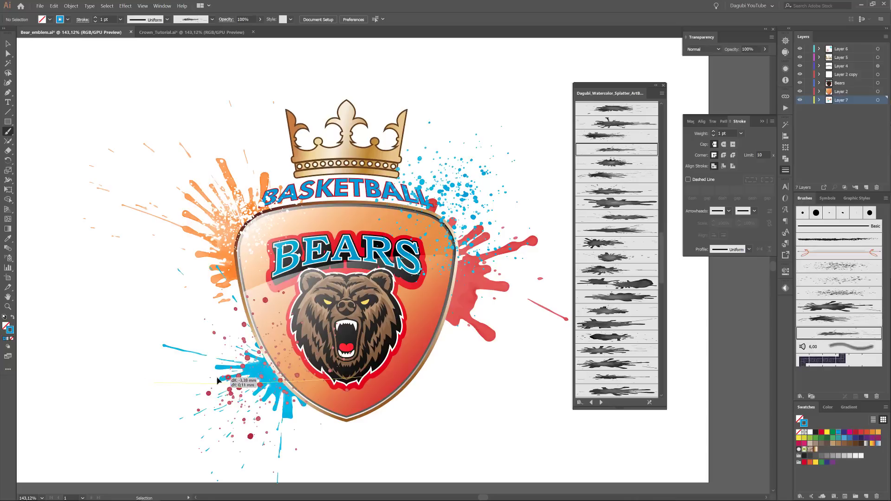
{"action": "left_click_drag", "start_coordinate": [207, 381], "coordinate": [218, 380]}
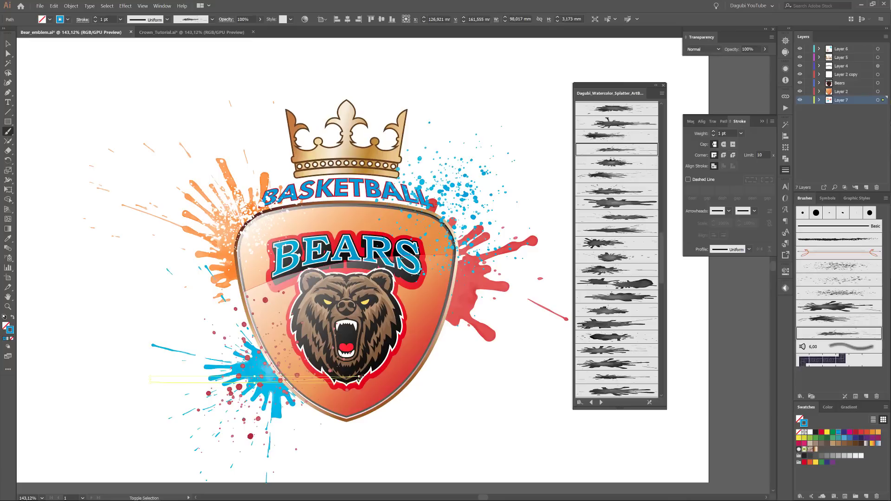
Step: Enlarge the blue splash, rotate it to point up and outward, and reposition it against the shield's lower-left edge
{"action": "left_click_drag", "start_coordinate": [360, 378], "coordinate": [400, 377]}
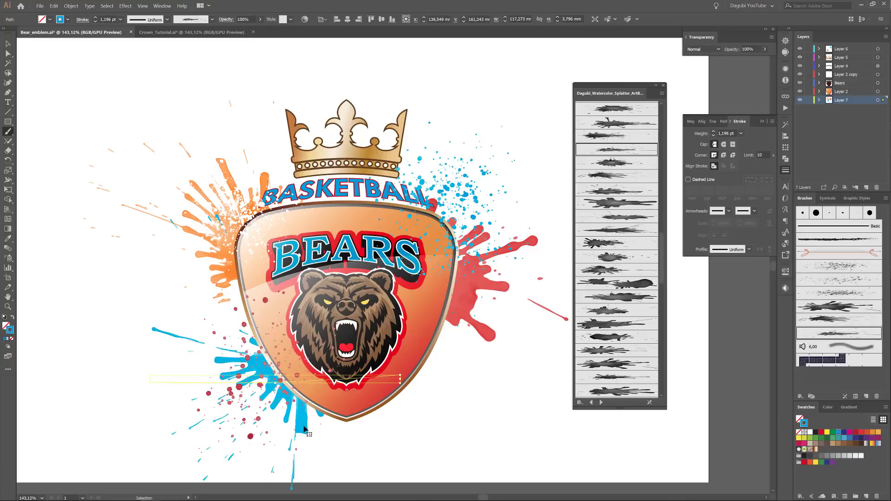
{"action": "left_click_drag", "start_coordinate": [329, 431], "coordinate": [317, 423]}
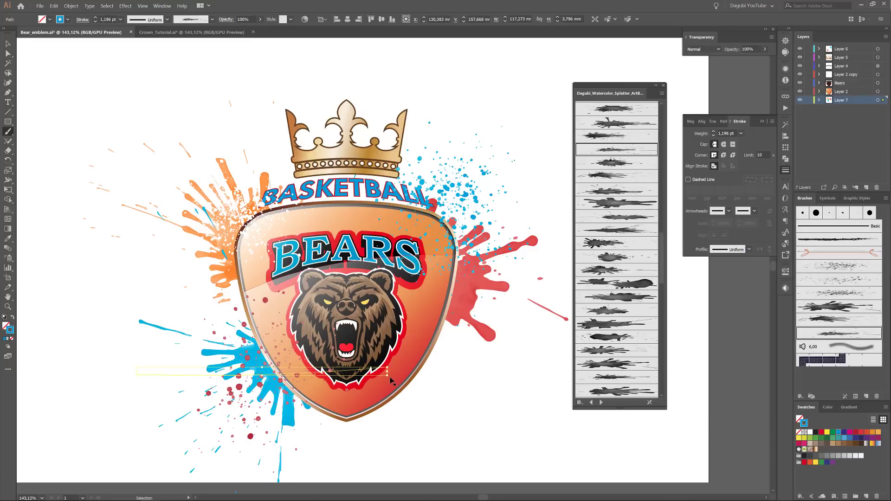
{"action": "left_click_drag", "start_coordinate": [389, 377], "coordinate": [378, 415]}
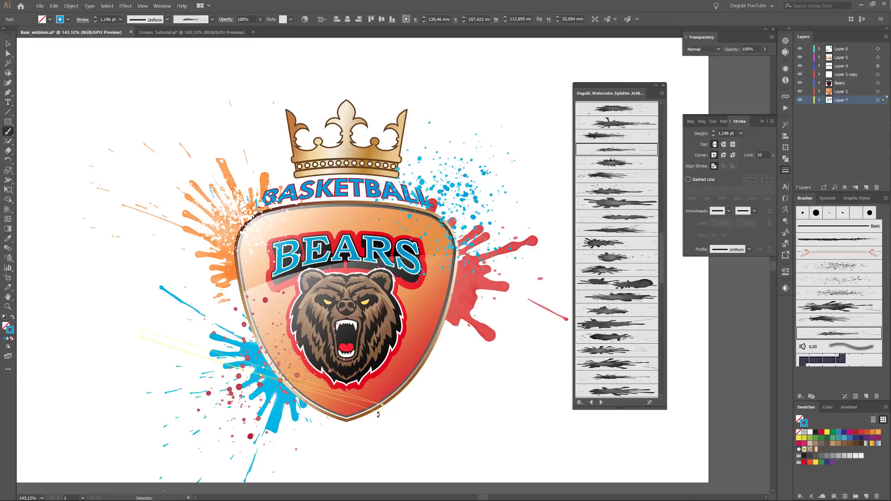
{"action": "left_click_drag", "start_coordinate": [273, 425], "coordinate": [274, 430]}
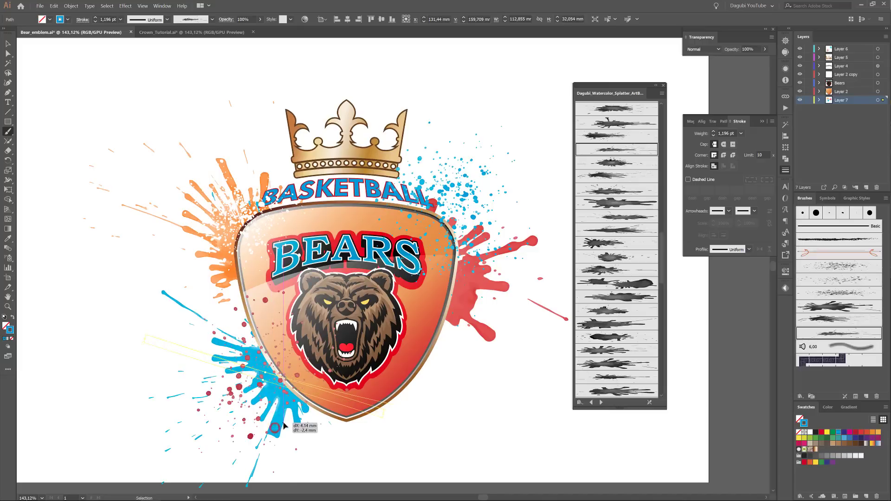
{"action": "left_click_drag", "start_coordinate": [274, 427], "coordinate": [282, 423]}
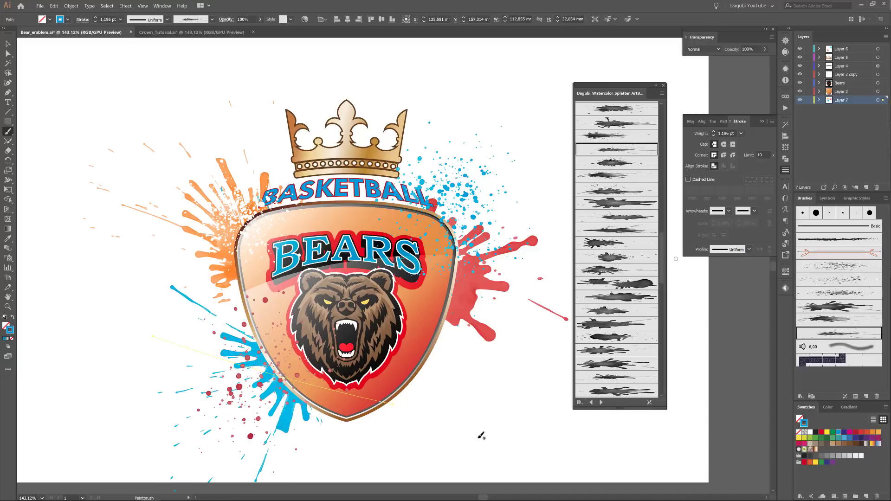
Step: Move the red splash down along the shield's right edge and rotate it clockwise so it points down and outward
{"action": "key", "text": "v"}
{"action": "left_click_drag", "start_coordinate": [483, 332], "coordinate": [480, 356]}
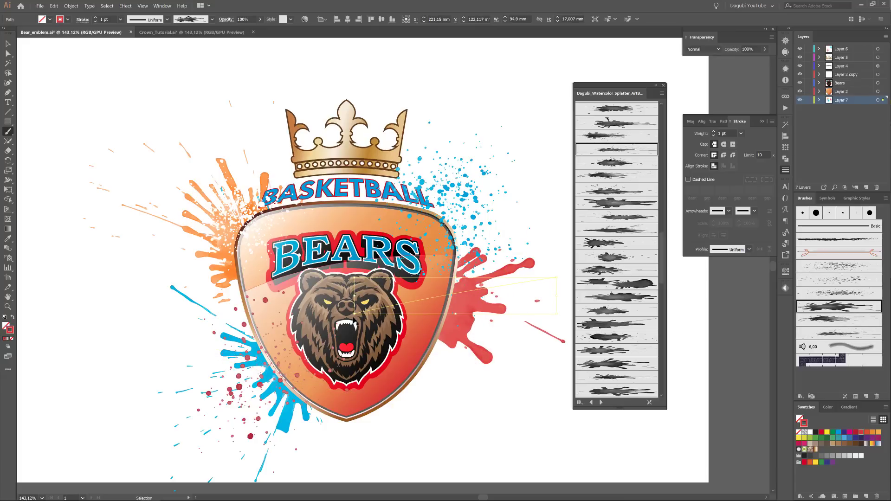
{"action": "left_click_drag", "start_coordinate": [353, 317], "coordinate": [382, 224]}
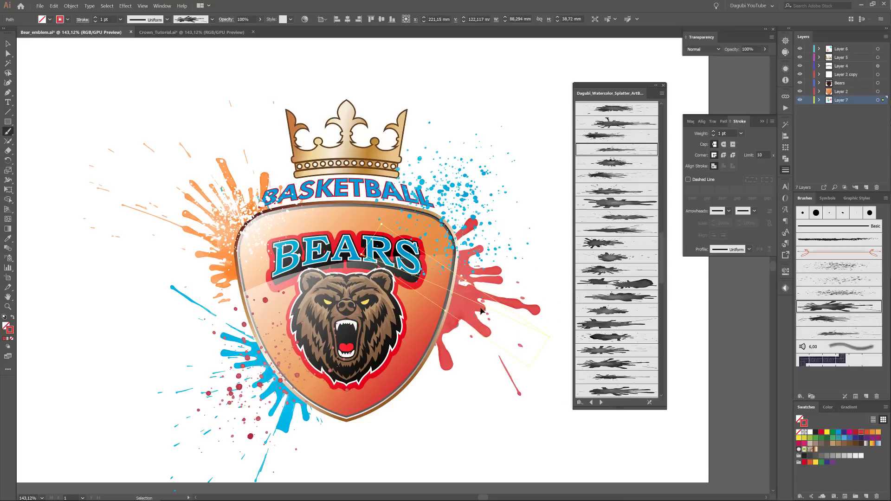
{"action": "left_click_drag", "start_coordinate": [470, 313], "coordinate": [474, 331]}
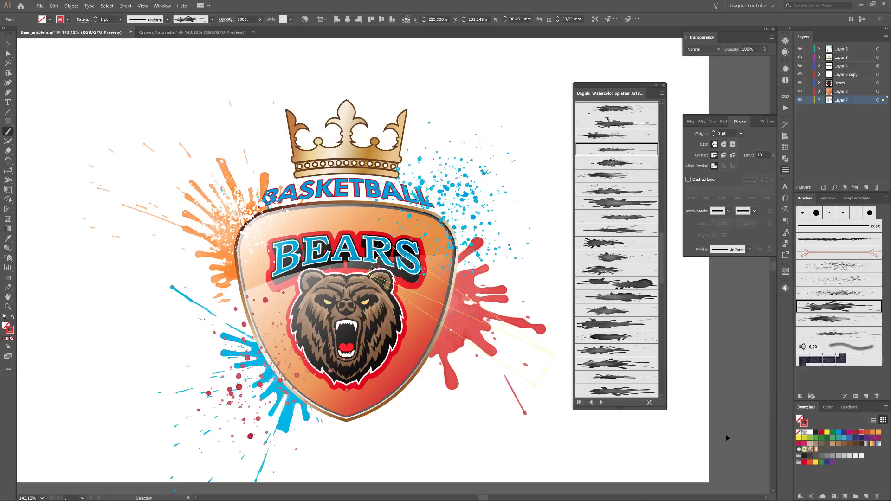
Step: Switch the orange splash to a more broken-up splatter brush, move it outward and recolor it to RGB 255, 96, 0
{"action": "key", "text": "ctrl+equal"}
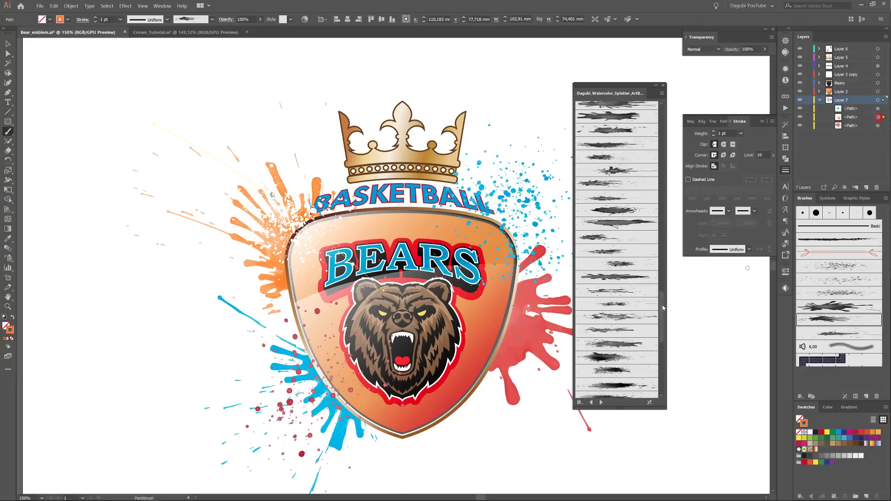
{"action": "mouse_move", "coordinate": [663, 305]}
{"action": "left_mouse_down"}
{"action": "mouse_move", "coordinate": [661, 338]}
{"action": "mouse_move", "coordinate": [661, 325]}
{"action": "left_mouse_up"}
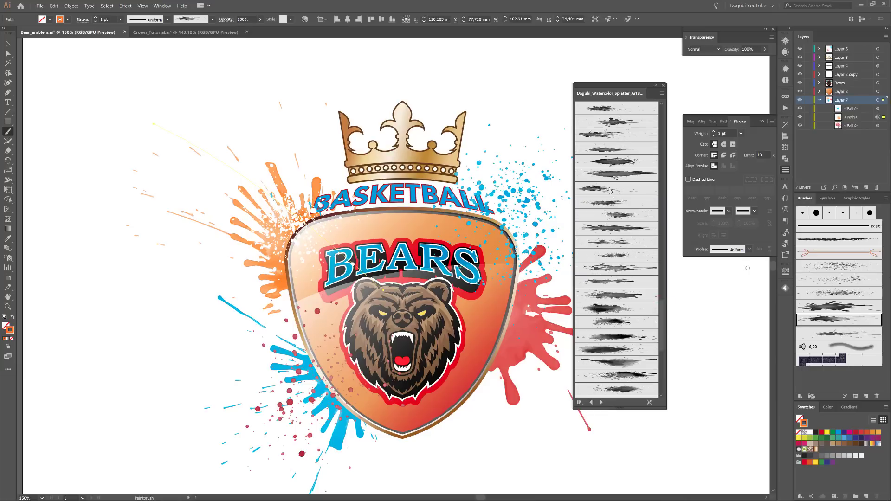
{"action": "left_click", "coordinate": [617, 134]}
{"action": "left_click_drag", "start_coordinate": [292, 241], "coordinate": [260, 242]}
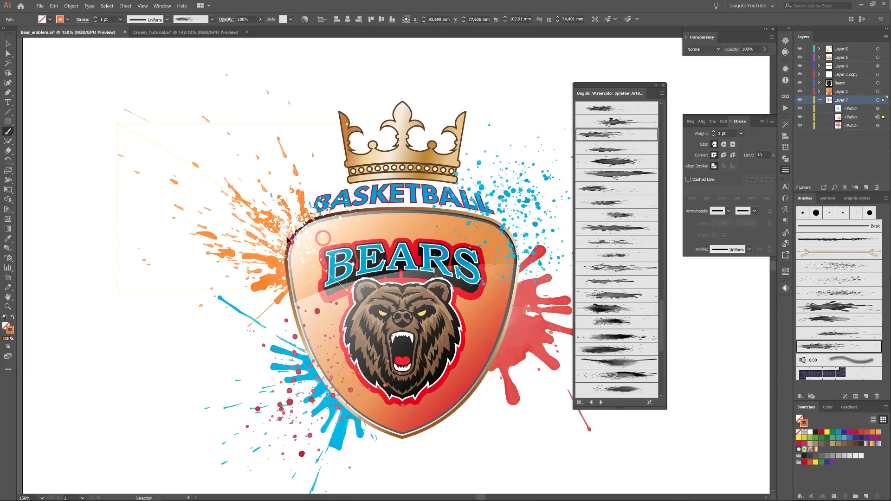
{"action": "left_click", "coordinate": [831, 407]}
{"action": "left_click", "coordinate": [837, 436]}
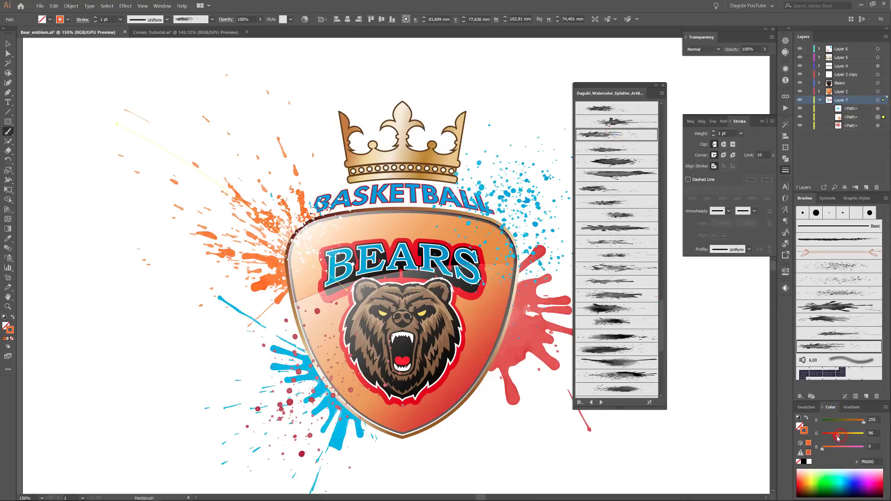
Step: Switch the red splash to a finer splatter brush, then reposition, enlarge and rotate it with Free Transform along the shield's right edge
{"action": "left_click", "coordinate": [878, 125]}
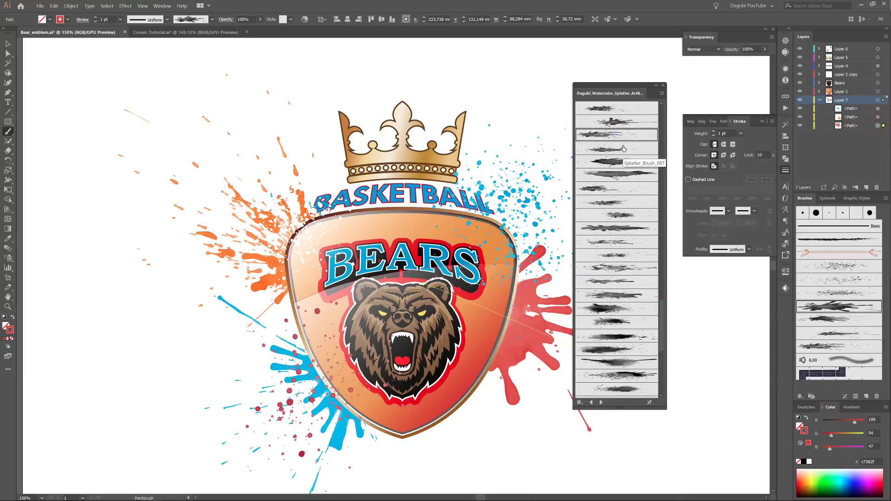
{"action": "left_click", "coordinate": [612, 202]}
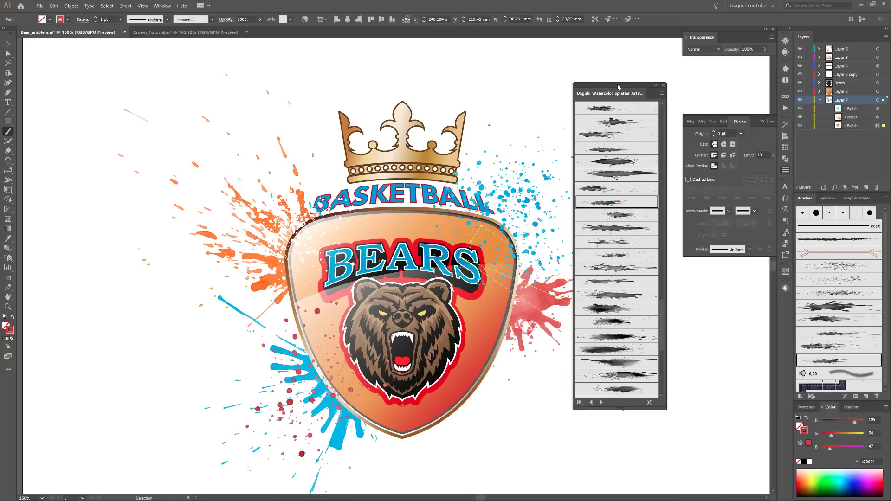
{"action": "left_click_drag", "start_coordinate": [576, 86], "coordinate": [618, 84]}
{"action": "key", "text": "e"}
{"action": "mouse_move", "coordinate": [485, 264]}
{"action": "left_mouse_down"}
{"action": "mouse_move", "coordinate": [538, 317]}
{"action": "mouse_move", "coordinate": [529, 285]}
{"action": "left_mouse_up"}
Step: Switch the blue splash to a blob-like splatter brush and adjust its angle and position around the shield's lower-left edge
{"action": "left_click", "coordinate": [878, 109]}
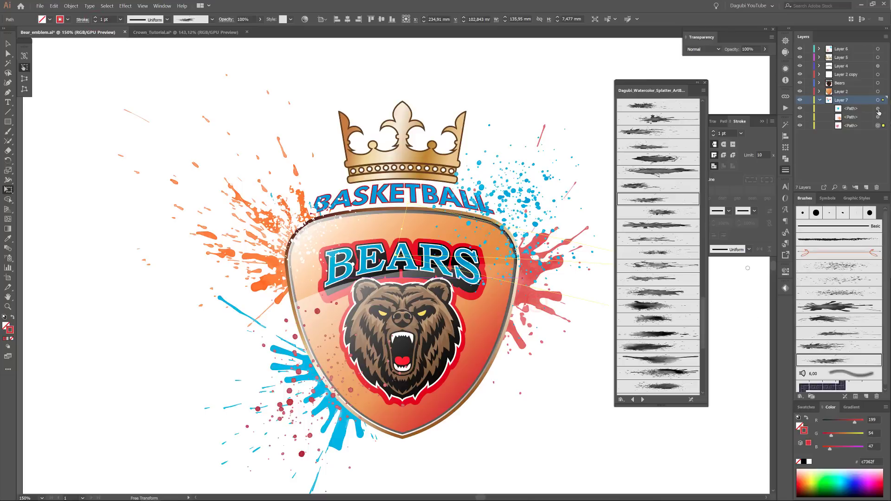
{"action": "scroll", "coordinate": [653, 195], "scroll_direction": "up", "scroll_amount": 4}
{"action": "left_click", "coordinate": [659, 239]}
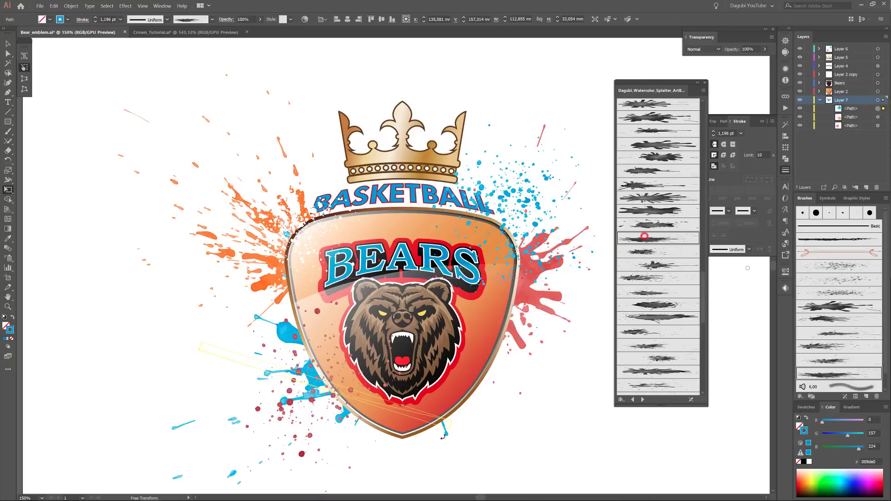
{"action": "mouse_move", "coordinate": [453, 433]}
{"action": "left_mouse_down"}
{"action": "mouse_move", "coordinate": [364, 433]}
{"action": "mouse_move", "coordinate": [325, 396]}
{"action": "left_mouse_up"}
{"action": "left_click", "coordinate": [538, 434]}
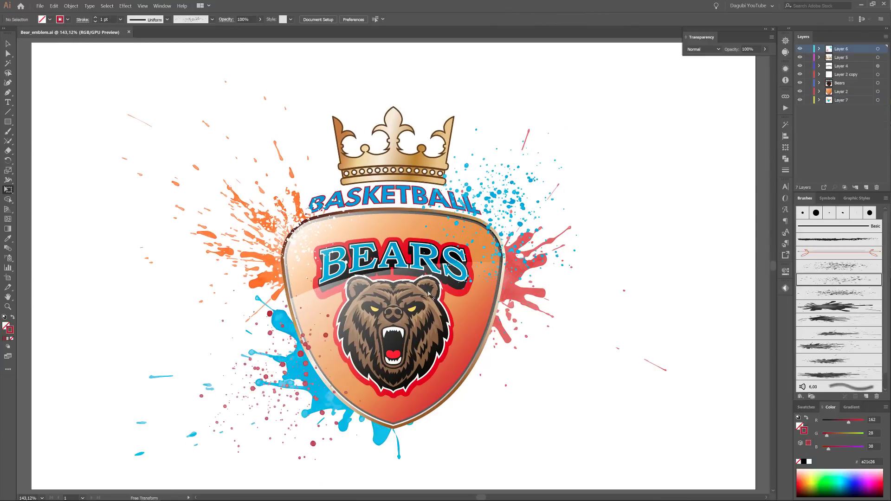
Step: Recolor the stroke of the inner outline path around the bear's head in the Bears layer with a dark red swatch
{"action": "left_click", "coordinate": [820, 83]}
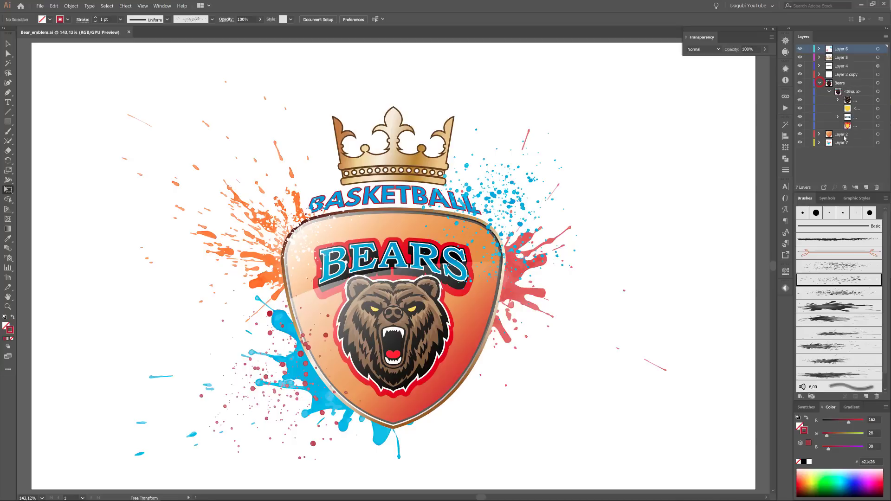
{"action": "left_click", "coordinate": [863, 126]}
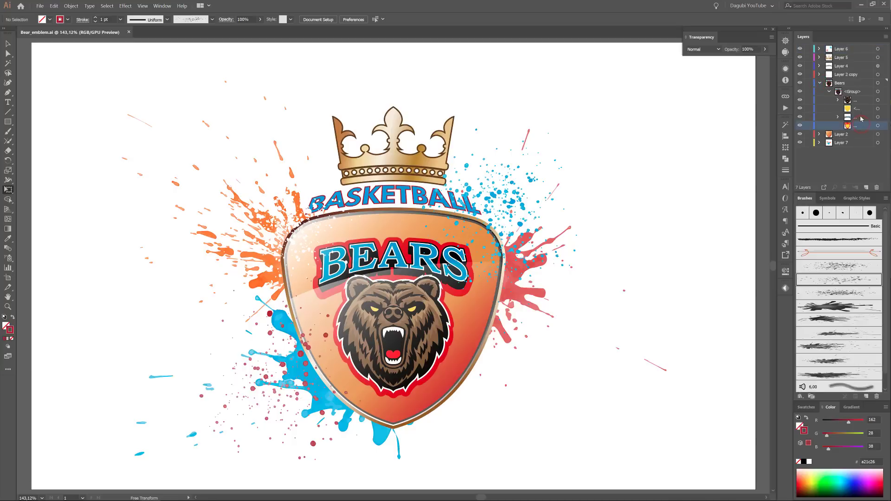
{"action": "left_click", "coordinate": [862, 108]}
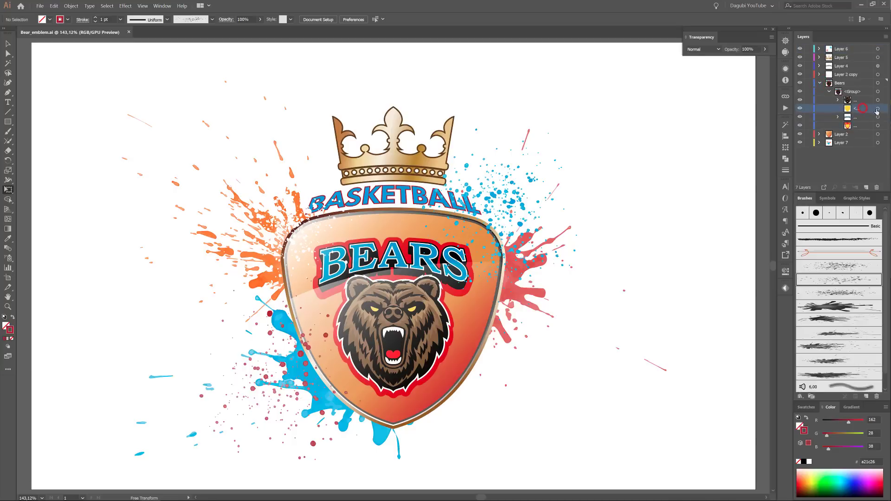
{"action": "left_click", "coordinate": [878, 109]}
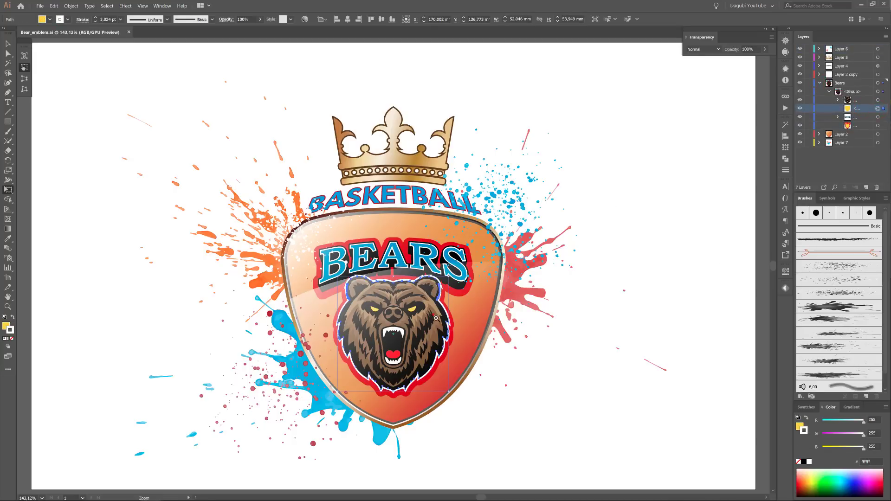
{"action": "scroll", "coordinate": [436, 317], "scroll_direction": "up", "scroll_amount": 8}
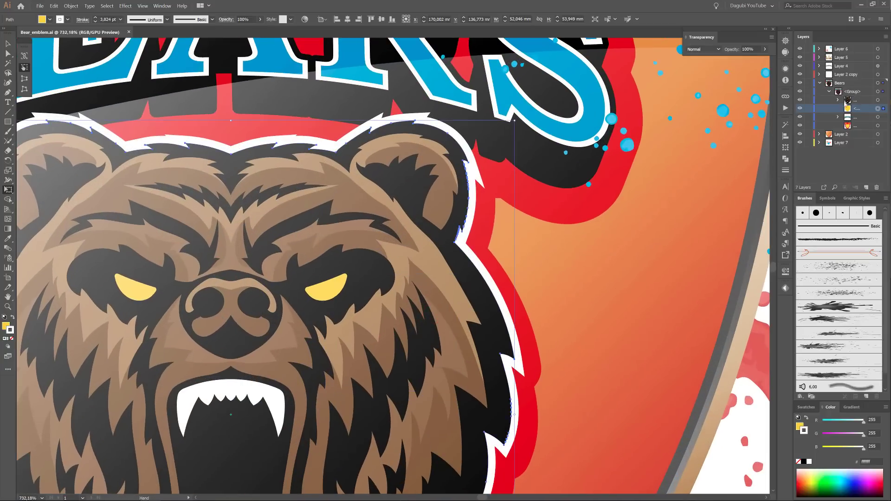
{"action": "left_click", "coordinate": [800, 108]}
{"action": "left_click", "coordinate": [800, 108]}
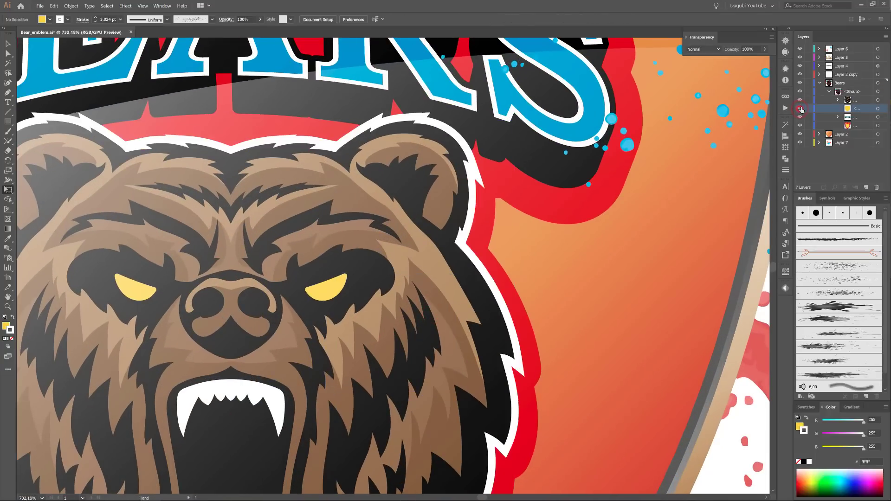
{"action": "left_click", "coordinate": [878, 110]}
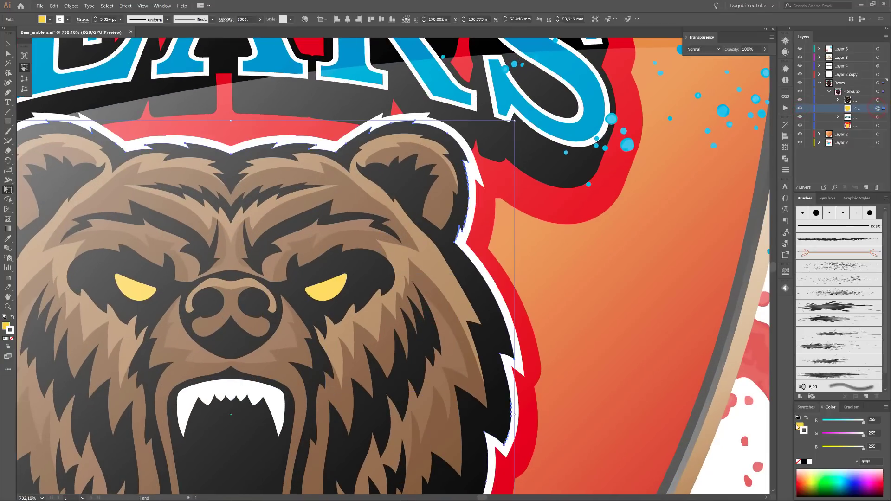
{"action": "left_click", "coordinate": [807, 408]}
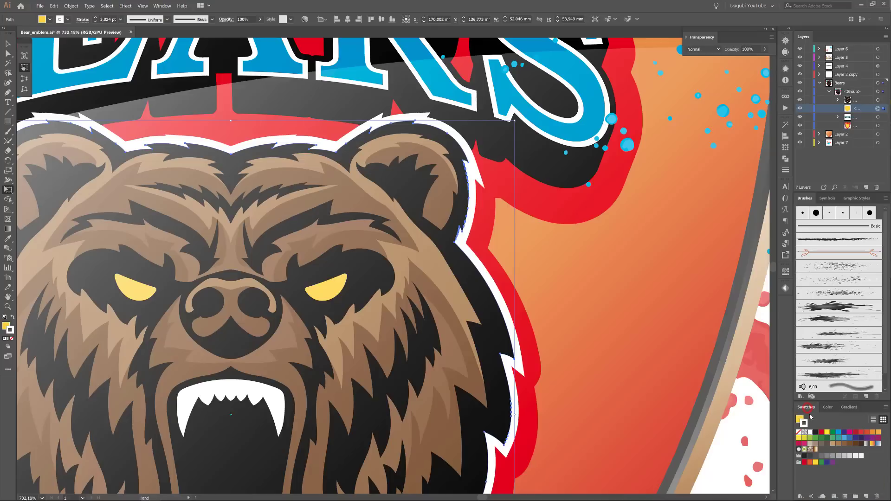
{"action": "left_click", "coordinate": [862, 434]}
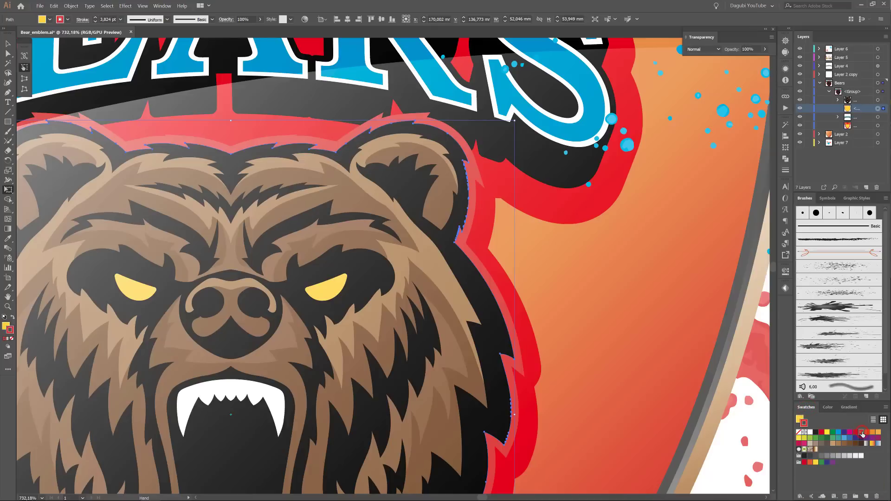
{"action": "left_click", "coordinate": [857, 433]}
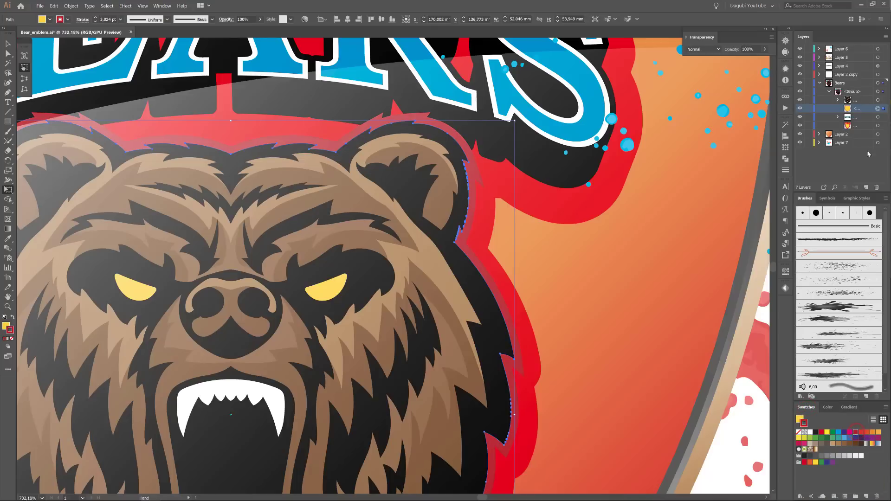
Step: Recolor the stroke of the outer outline surrounding the BEARS lettering and bear head to white
{"action": "left_click", "coordinate": [878, 126]}
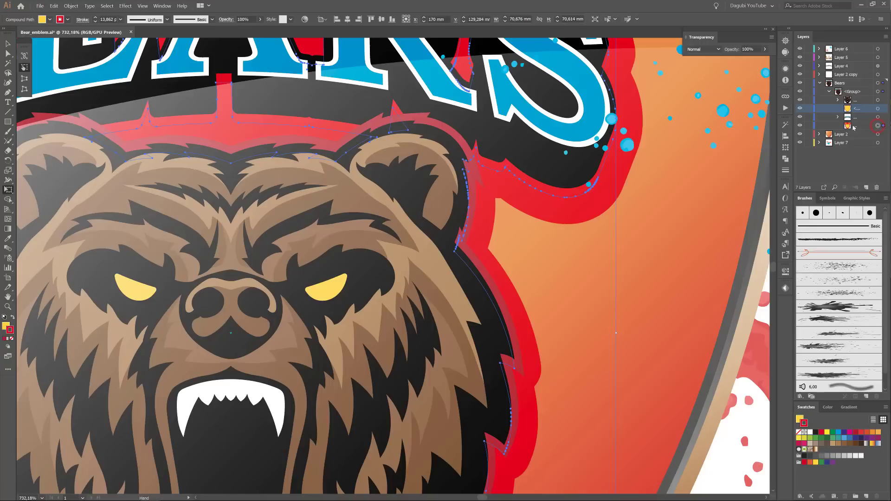
{"action": "left_click", "coordinate": [808, 435]}
{"action": "key", "text": "ctrl+minus"}
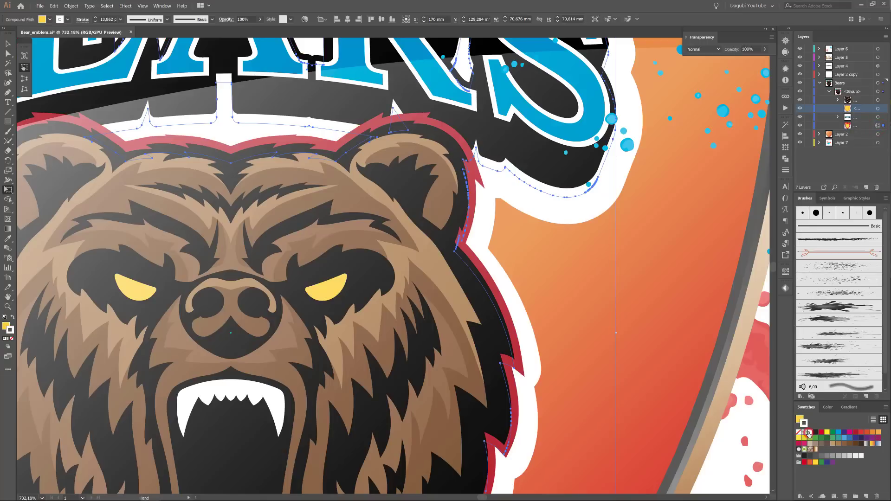
{"action": "key", "text": "ctrl+minus"}
{"action": "key", "text": "ctrl+minus"}
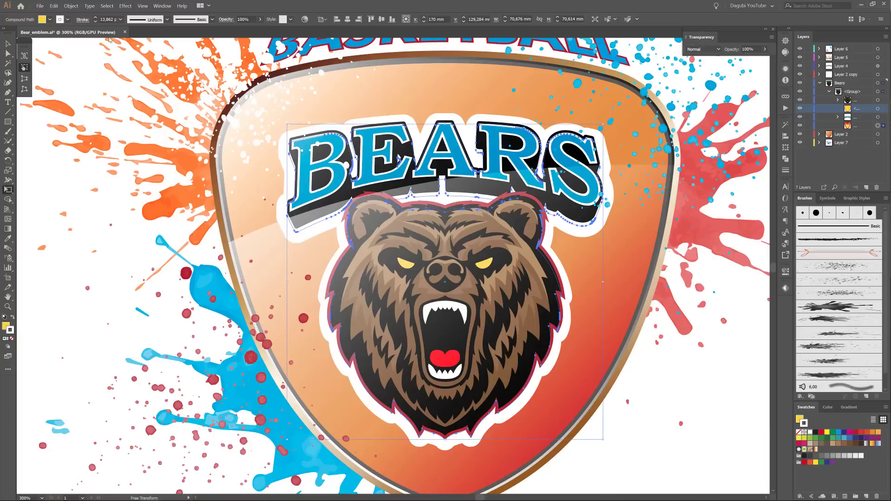
Step: Reduce the white outer outline's stroke weight to 10 pt, then deselect it and collapse the Bears layer
{"action": "left_click", "coordinate": [95, 21]}
{"action": "left_click", "coordinate": [96, 21]}
{"action": "left_click", "coordinate": [95, 20]}
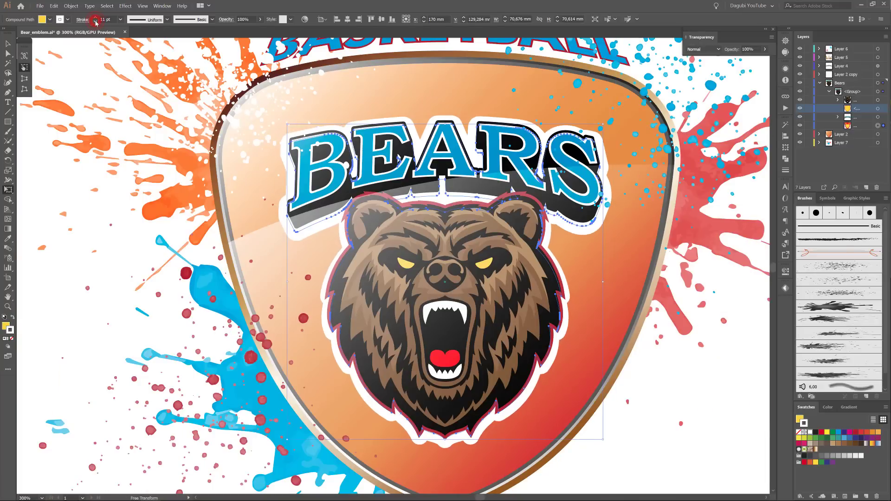
{"action": "left_click", "coordinate": [96, 21]}
{"action": "left_click", "coordinate": [95, 21]}
{"action": "left_click", "coordinate": [95, 21]}
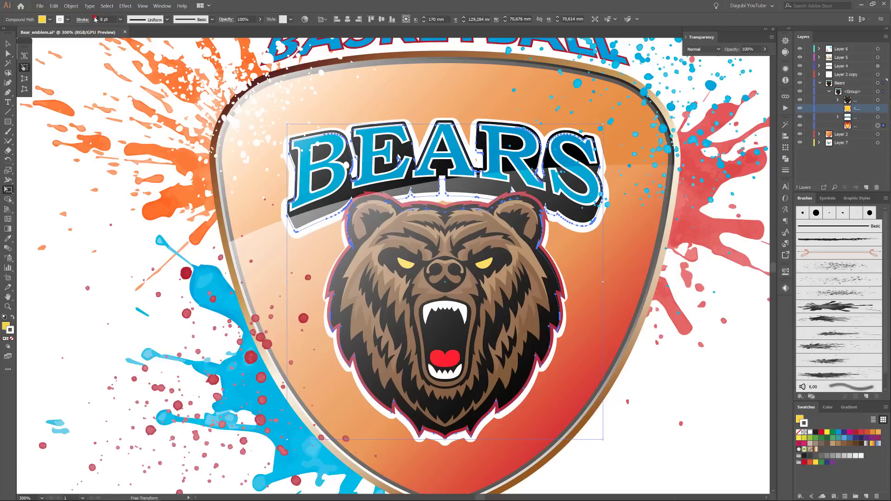
{"action": "left_click", "coordinate": [95, 17]}
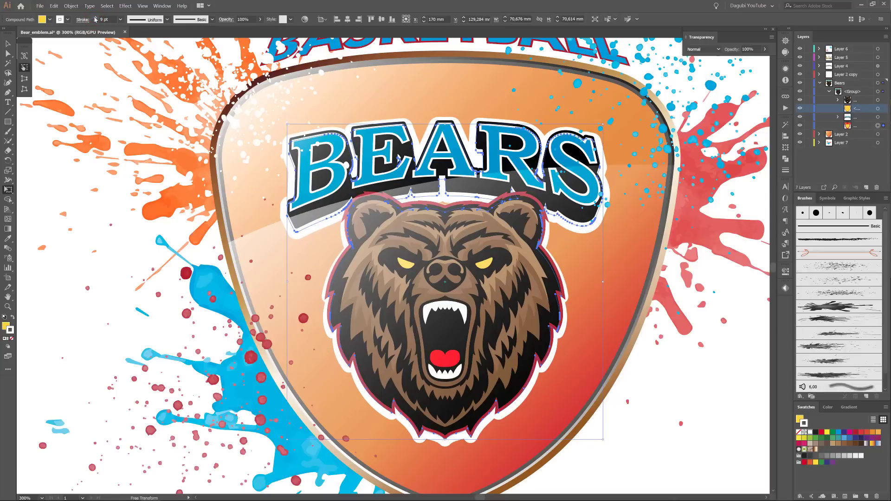
{"action": "left_click", "coordinate": [95, 18]}
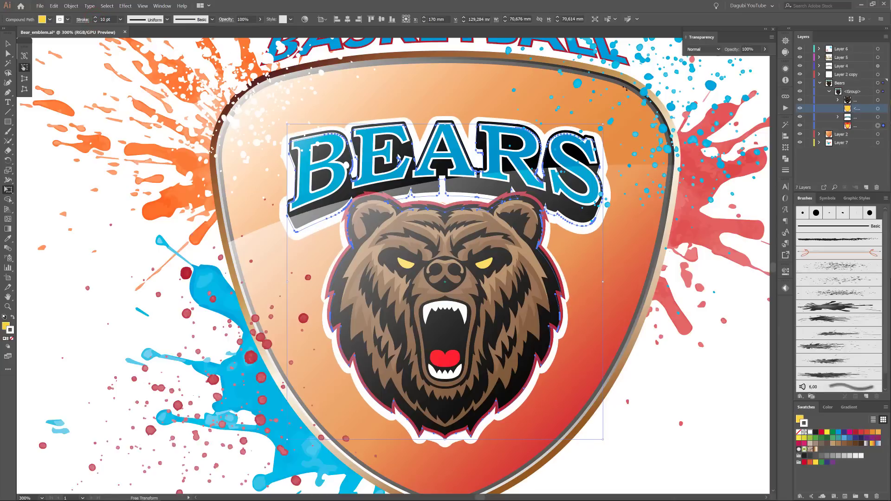
{"action": "key", "text": "ctrl+0"}
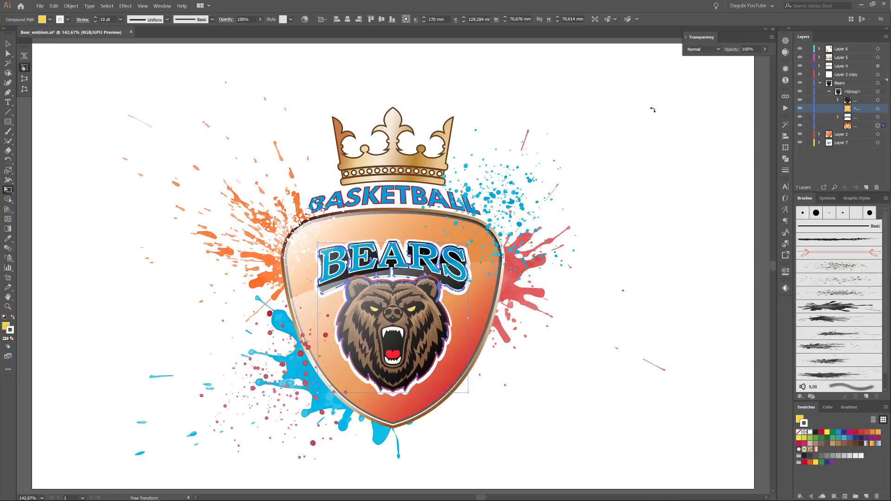
{"action": "left_click", "coordinate": [669, 95]}
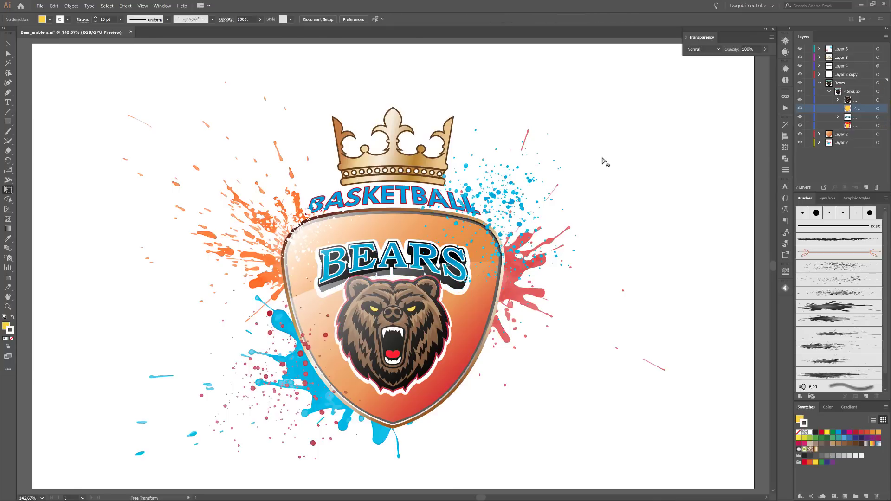
{"action": "left_click", "coordinate": [820, 83]}
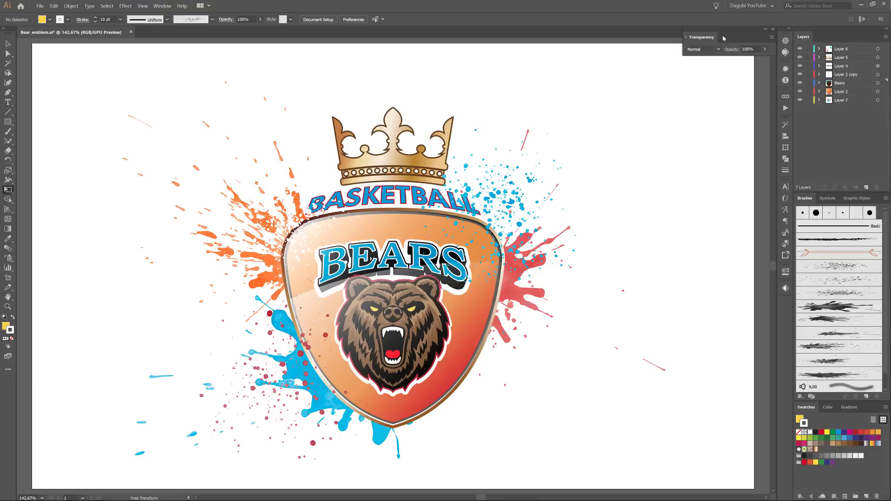
Step: Select all the emblem artwork and expand its appearance
{"action": "left_click", "coordinate": [107, 6]}
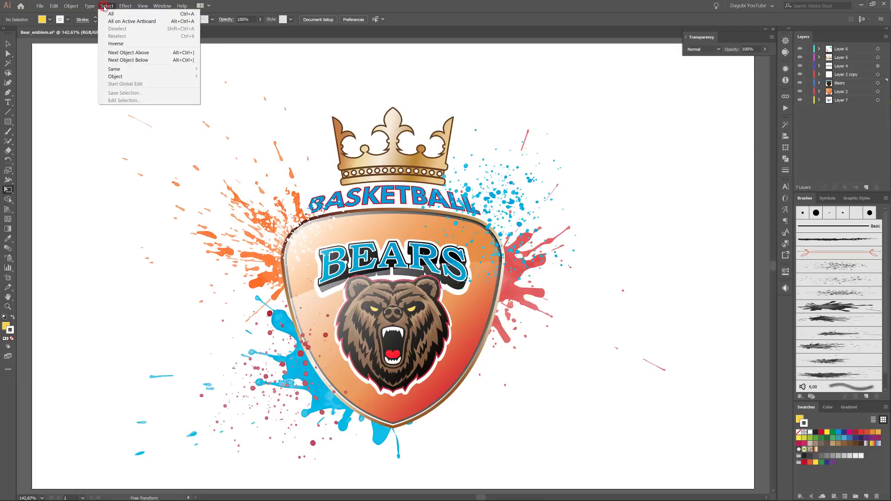
{"action": "left_click", "coordinate": [111, 14]}
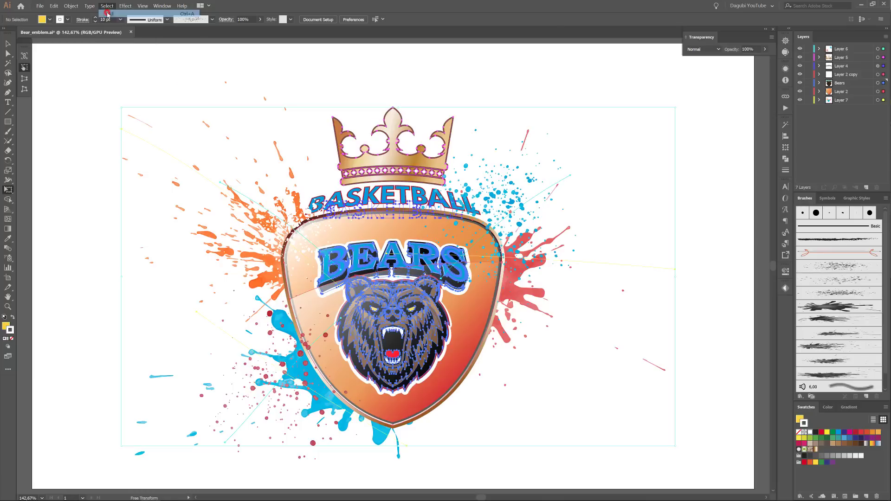
{"action": "left_click", "coordinate": [70, 6]}
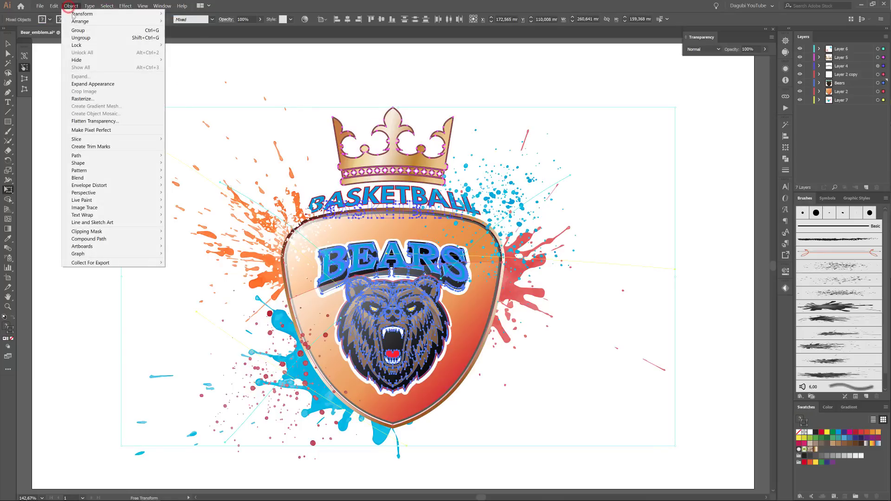
{"action": "left_click", "coordinate": [92, 84]}
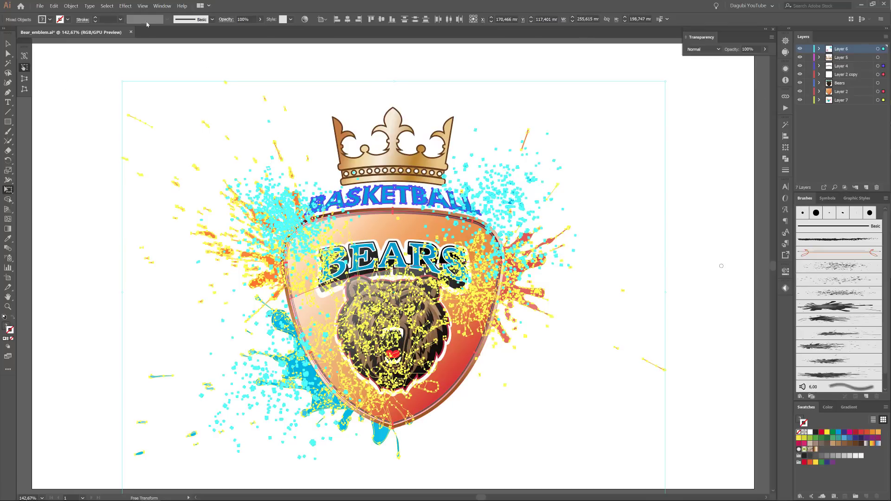
Step: Select all the expanded artwork again and group it into a single object
{"action": "left_click", "coordinate": [106, 6]}
{"action": "left_click", "coordinate": [132, 22]}
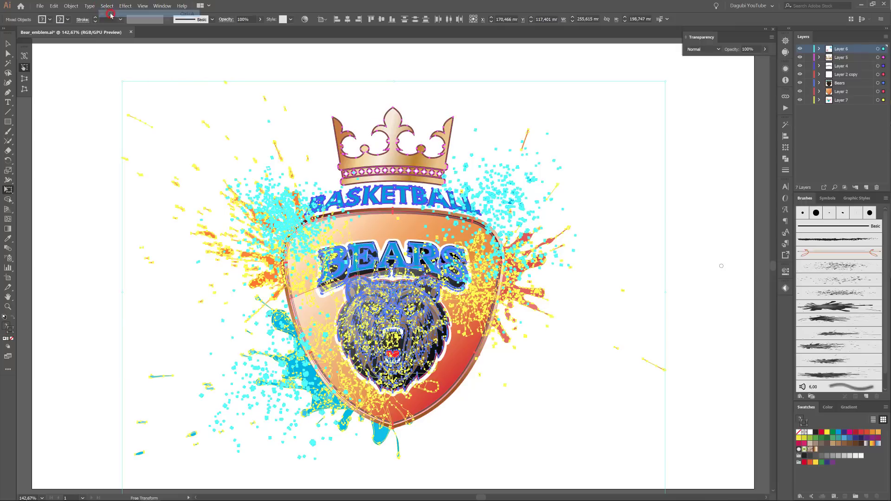
{"action": "left_click", "coordinate": [71, 6]}
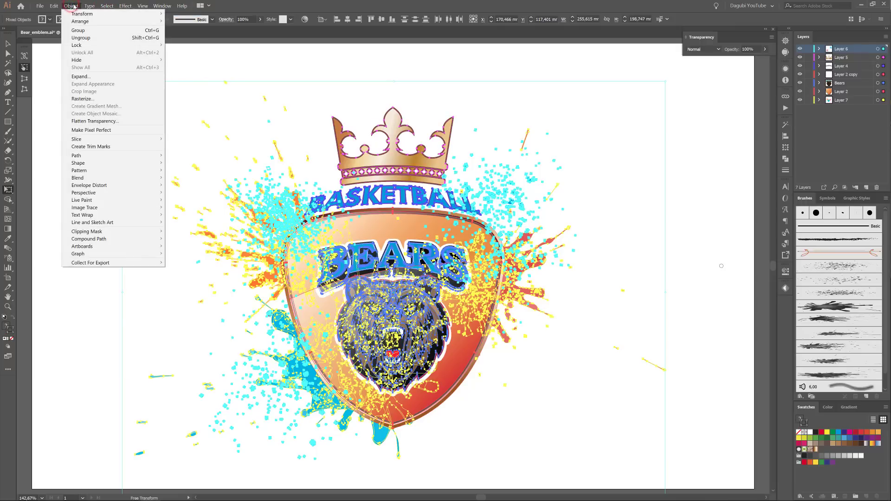
{"action": "left_click", "coordinate": [77, 30]}
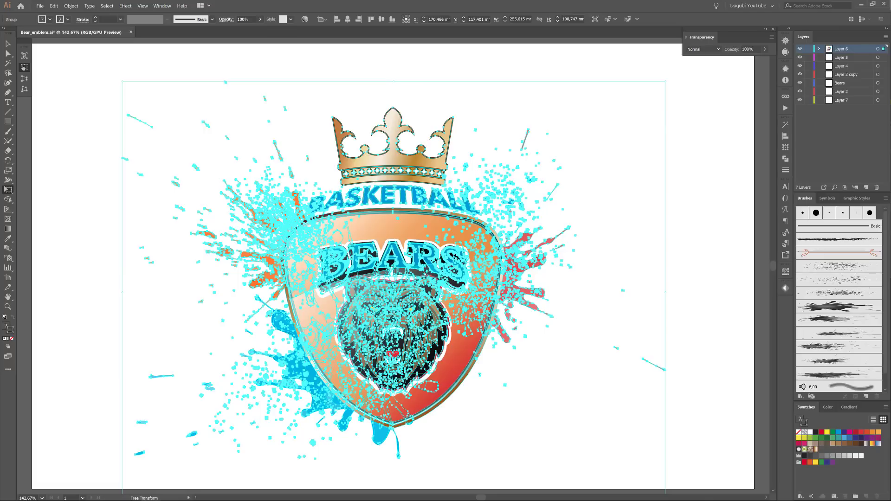
Step: Check the visibility of Layer 6, then delete the emptied layers from Layer 5 through Layer 7
{"action": "left_click", "coordinate": [800, 49]}
{"action": "left_click", "coordinate": [800, 49]}
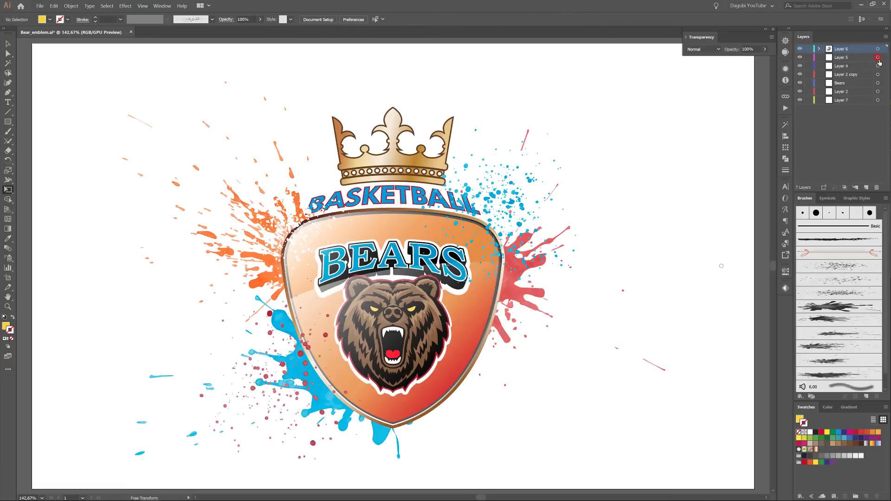
{"action": "left_click", "coordinate": [878, 57]}
{"action": "left_click", "coordinate": [862, 59]}
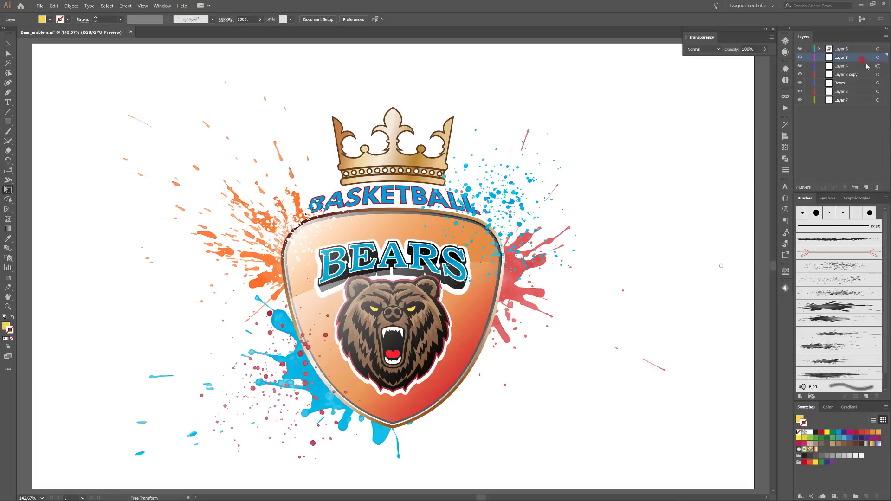
{"action": "left_click", "coordinate": [858, 101], "text": "shift"}
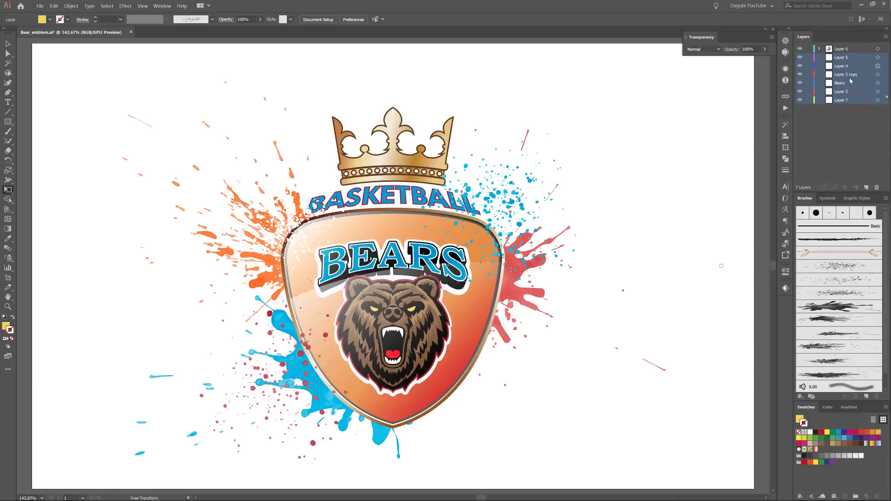
{"action": "left_click", "coordinate": [877, 189]}
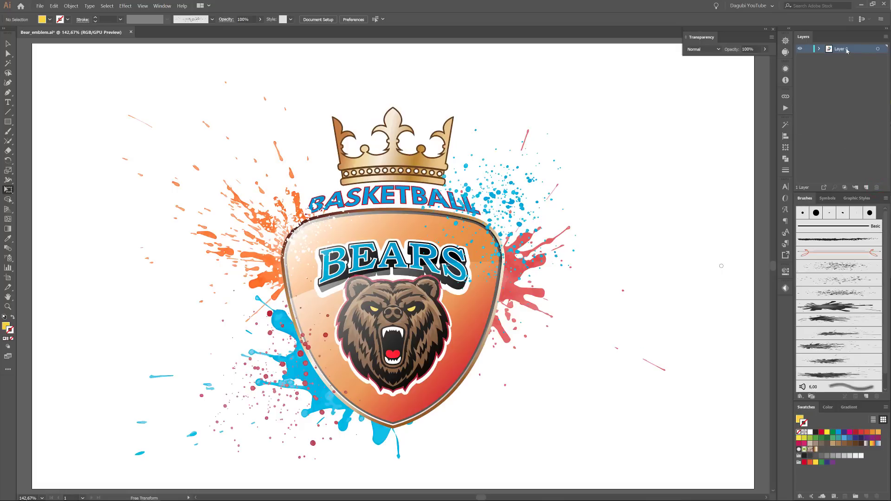
Step: Duplicate Layer 6 and hide the copy as a backup
{"action": "left_click_drag", "start_coordinate": [864, 50], "coordinate": [865, 123]}
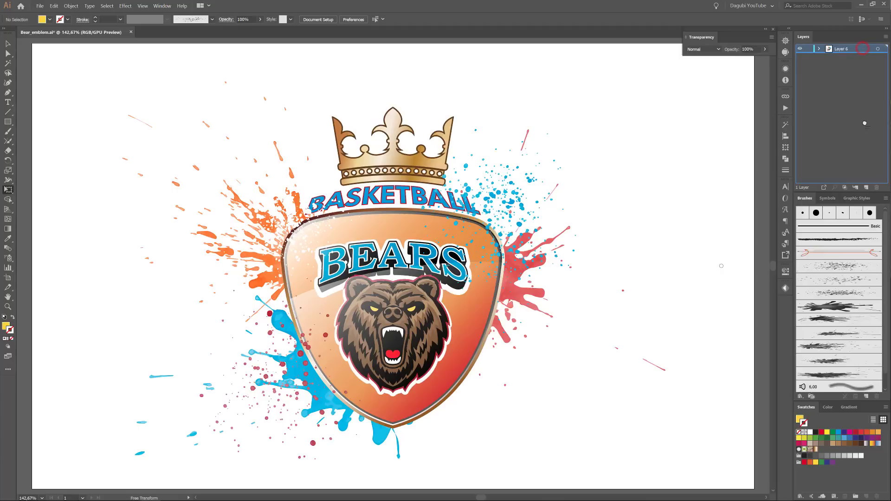
{"action": "left_click_drag", "start_coordinate": [866, 187], "coordinate": [865, 187]}
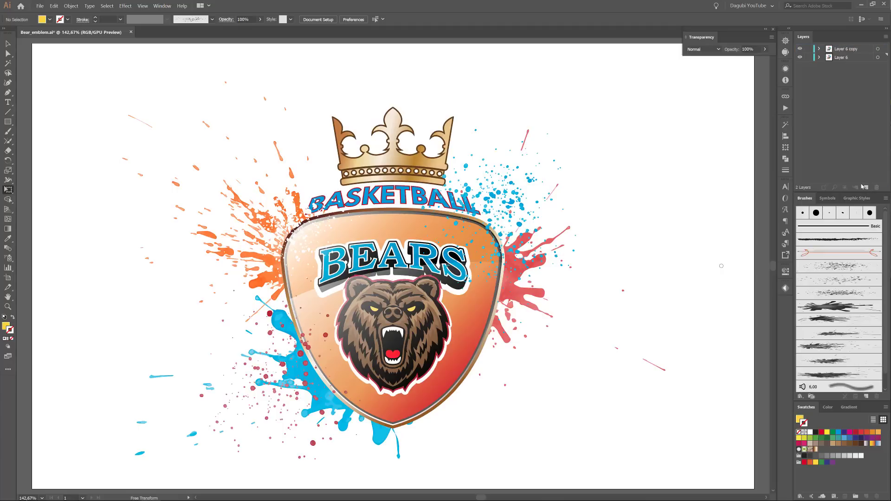
{"action": "left_click", "coordinate": [800, 49]}
Step: Rasterize the Layer 6 artwork in RGB at High (300 ppi) with a white background
{"action": "left_click", "coordinate": [878, 58]}
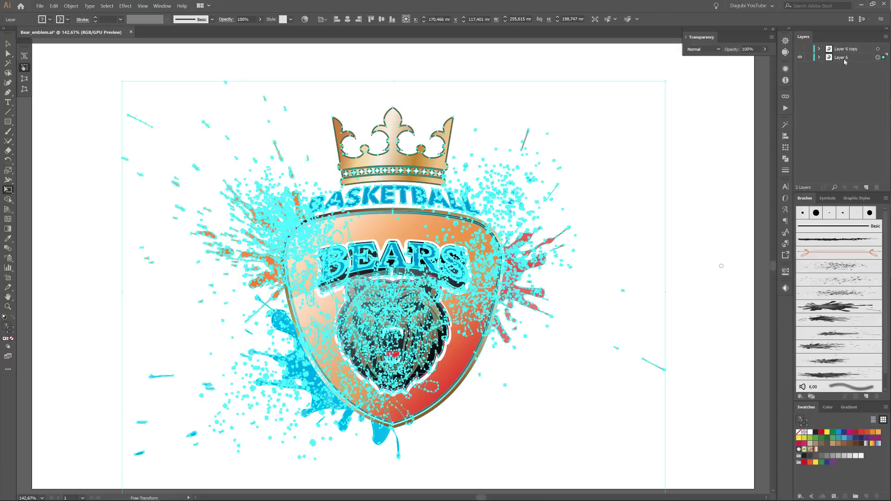
{"action": "left_click", "coordinate": [71, 6]}
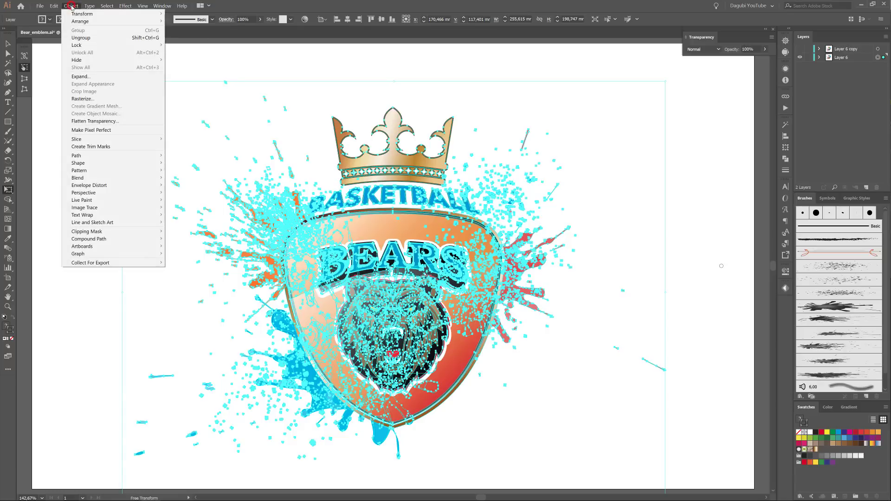
{"action": "left_click", "coordinate": [89, 102]}
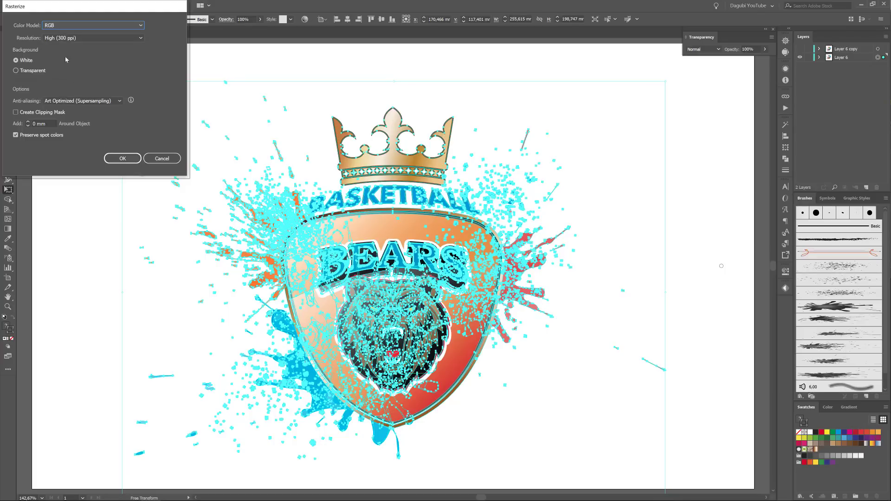
{"action": "left_click", "coordinate": [123, 159]}
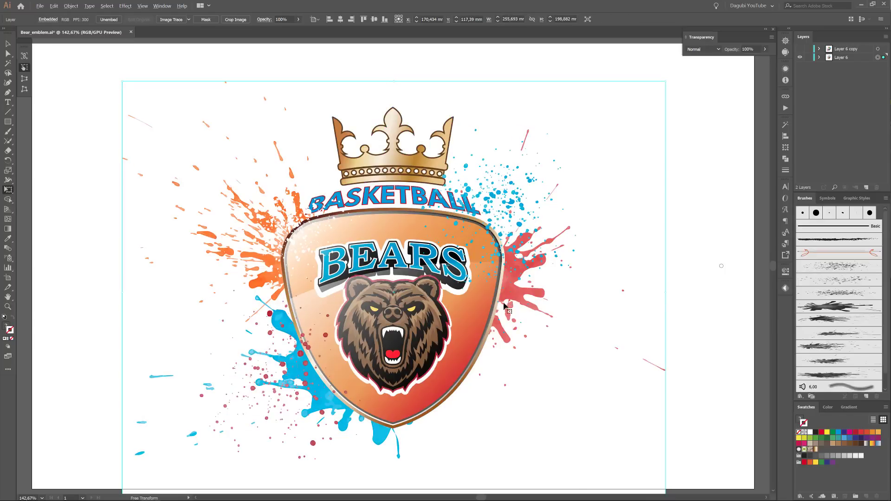
Step: Expand Layer 6 and draw a 340 by 210 mm rectangle covering the whole artboard
{"action": "scroll", "coordinate": [508, 316], "scroll_direction": "down", "scroll_amount": 3}
{"action": "scroll", "coordinate": [509, 316], "scroll_direction": "up", "scroll_amount": 4}
{"action": "scroll", "coordinate": [507, 282], "scroll_direction": "up", "scroll_amount": 8}
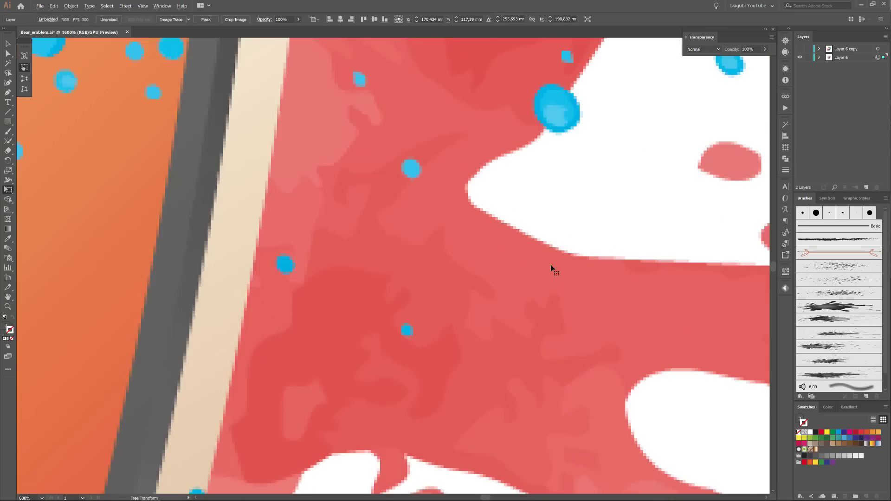
{"action": "scroll", "coordinate": [546, 211], "scroll_direction": "down", "scroll_amount": 11}
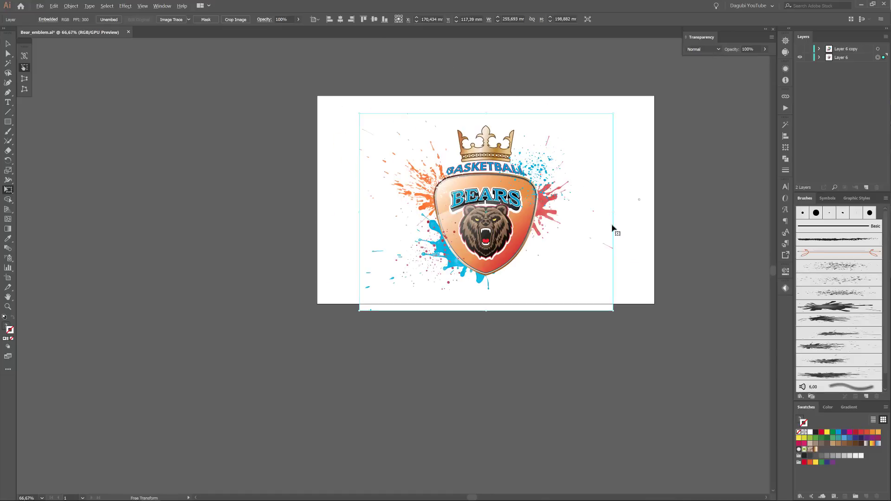
{"action": "scroll", "coordinate": [589, 203], "scroll_direction": "up", "scroll_amount": 2}
{"action": "scroll", "coordinate": [589, 209], "scroll_direction": "down", "scroll_amount": 1}
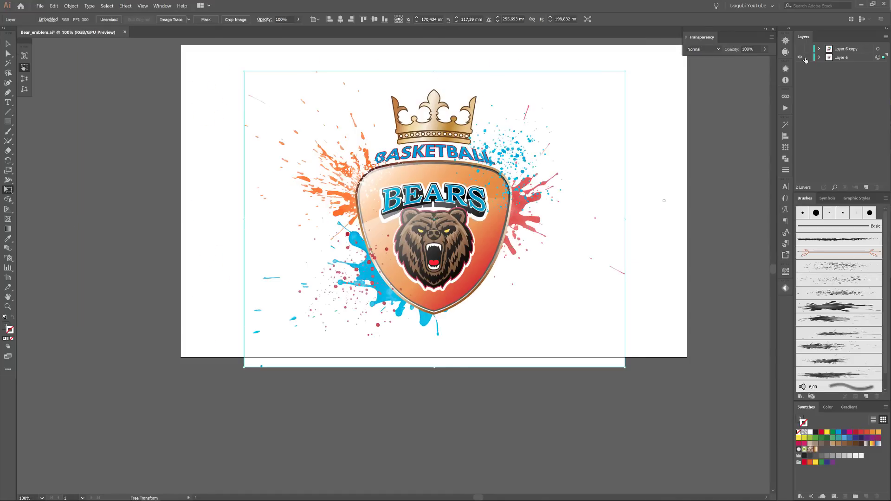
{"action": "left_click", "coordinate": [819, 57]}
{"action": "left_click", "coordinate": [8, 122]}
{"action": "left_click_drag", "start_coordinate": [238, 138], "coordinate": [220, 195]}
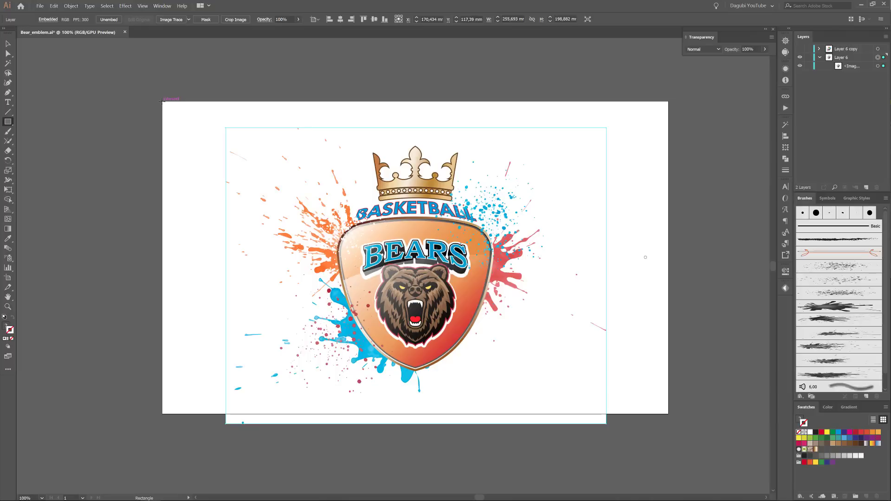
{"action": "left_click_drag", "start_coordinate": [164, 102], "coordinate": [667, 413]}
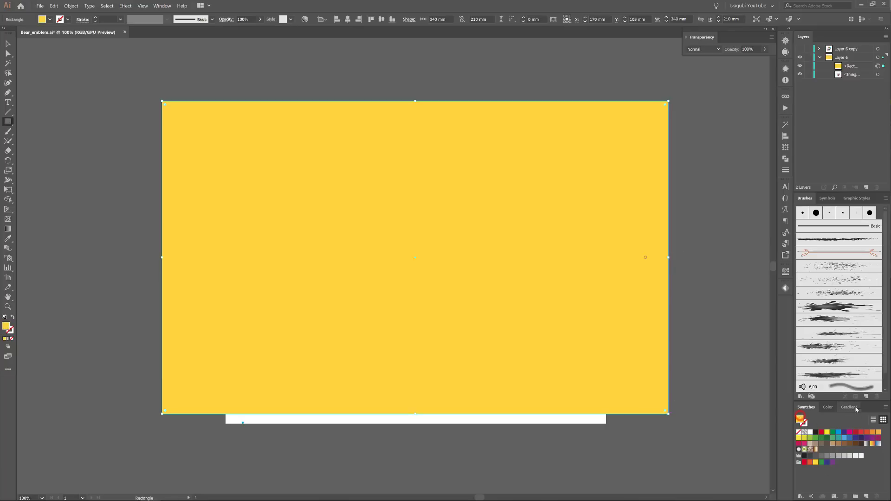
Step: Fill the artboard rectangle with a radial white-to-black gradient
{"action": "left_click", "coordinate": [852, 407]}
{"action": "left_click", "coordinate": [803, 423]}
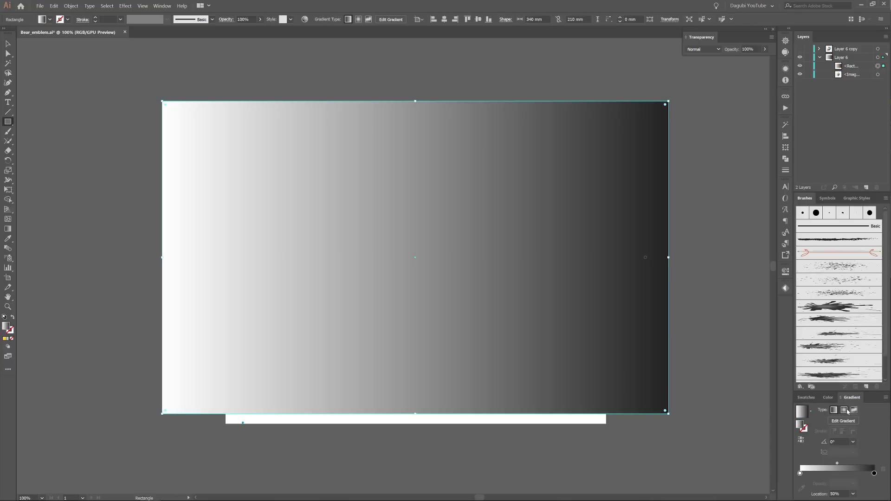
{"action": "left_click", "coordinate": [845, 411]}
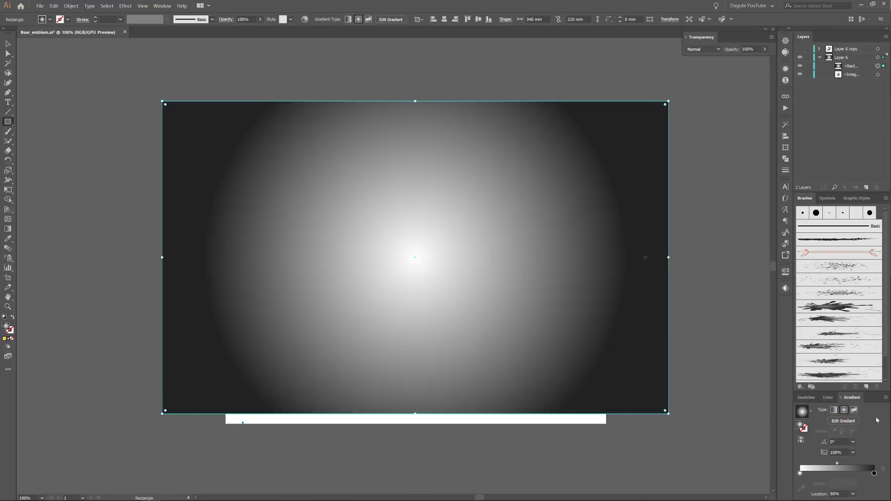
Step: Switch the gradient's black and white color stops from Grayscale to RGB
{"action": "double_click", "coordinate": [874, 474]}
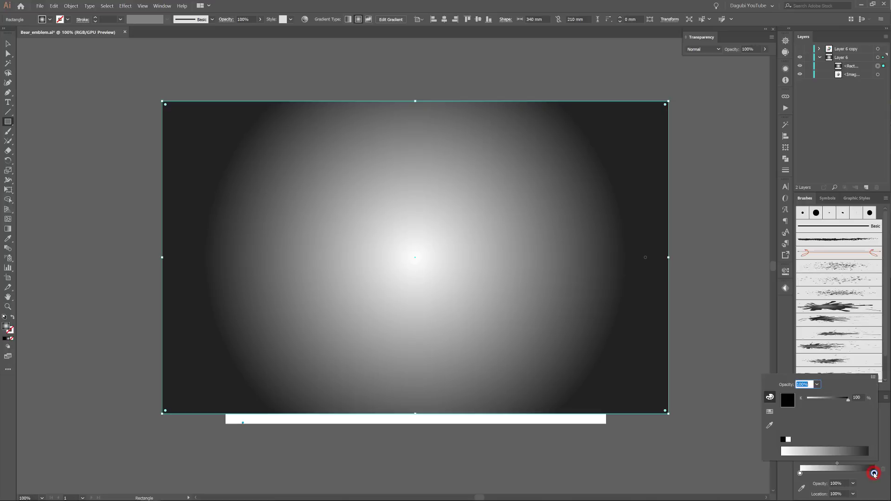
{"action": "left_click", "coordinate": [873, 377]}
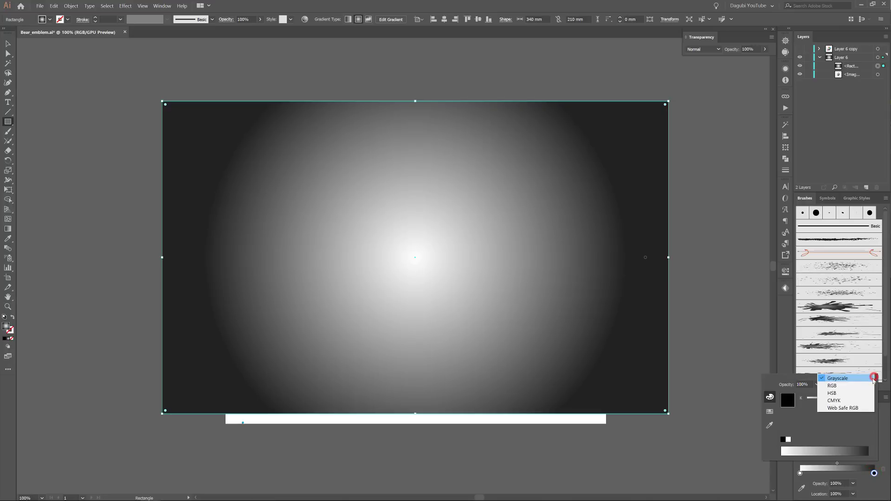
{"action": "left_click", "coordinate": [838, 386]}
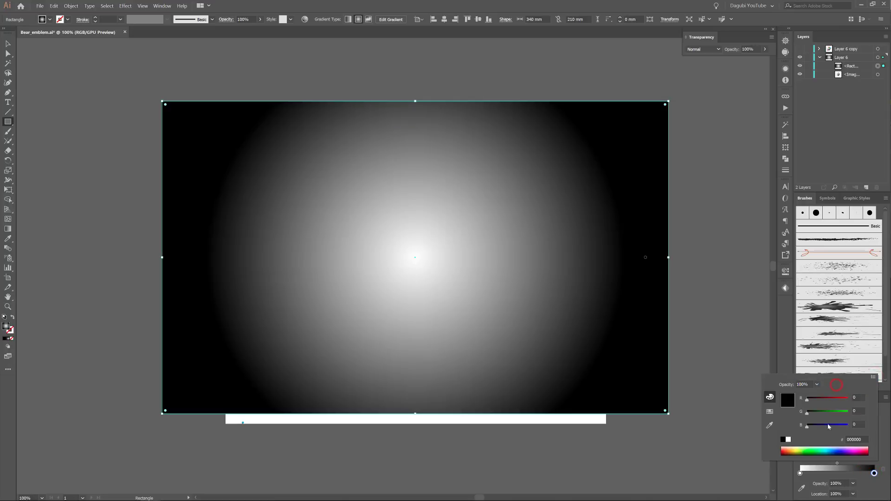
{"action": "left_click", "coordinate": [800, 473]}
{"action": "left_click", "coordinate": [800, 474]}
{"action": "double_click", "coordinate": [800, 474]}
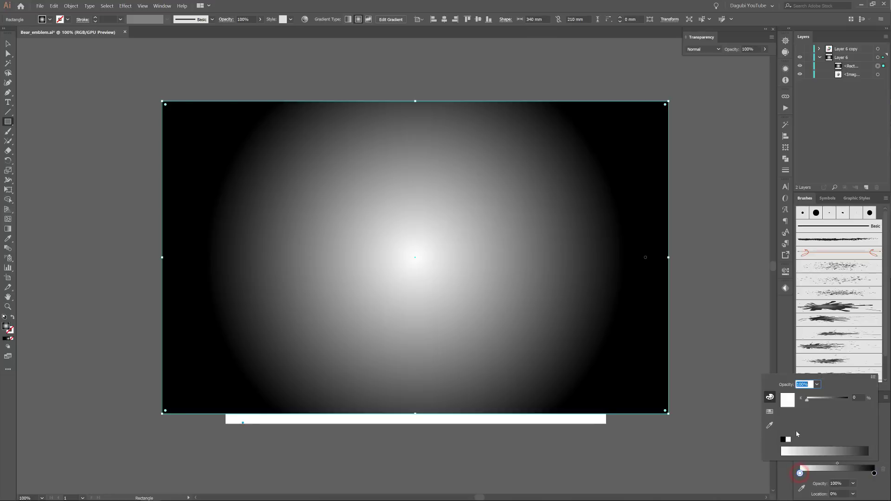
{"action": "left_click", "coordinate": [873, 377]}
{"action": "left_click", "coordinate": [844, 387]}
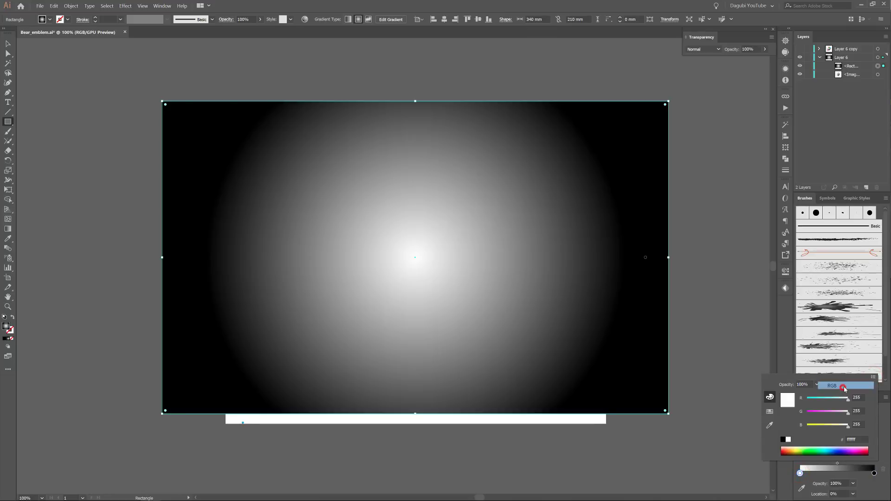
Step: Change the gradient's white center stop to a dark gray swatch
{"action": "left_click", "coordinate": [801, 474]}
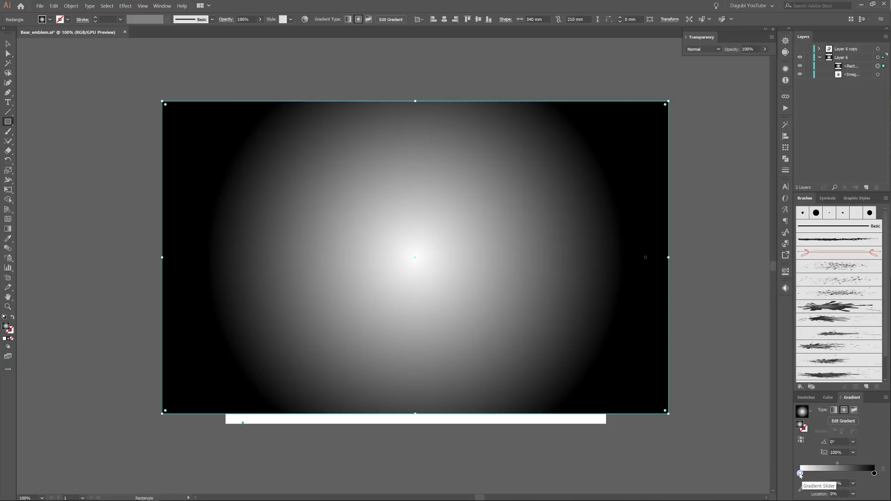
{"action": "double_click", "coordinate": [801, 474]}
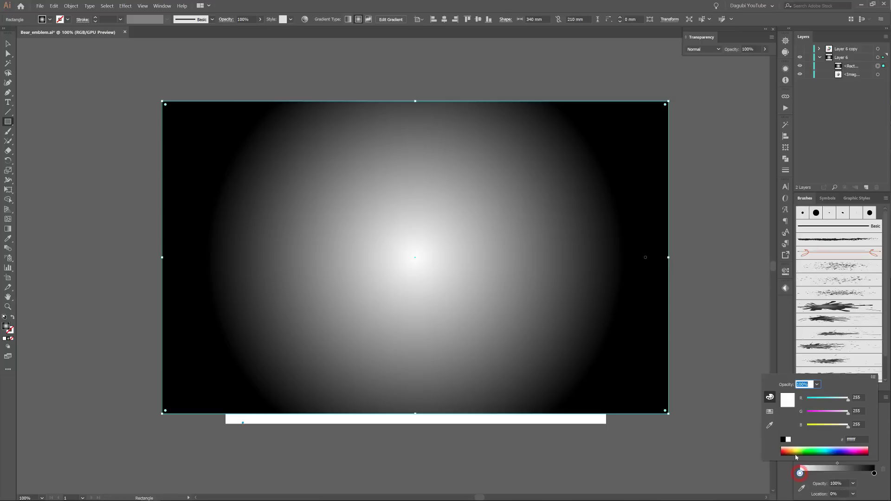
{"action": "left_click", "coordinate": [769, 412]}
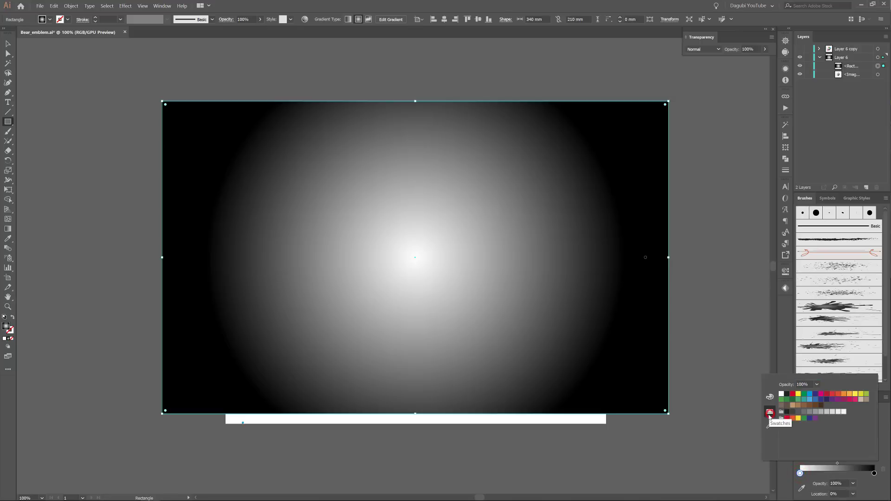
{"action": "left_click", "coordinate": [804, 413]}
{"action": "left_click", "coordinate": [799, 413]}
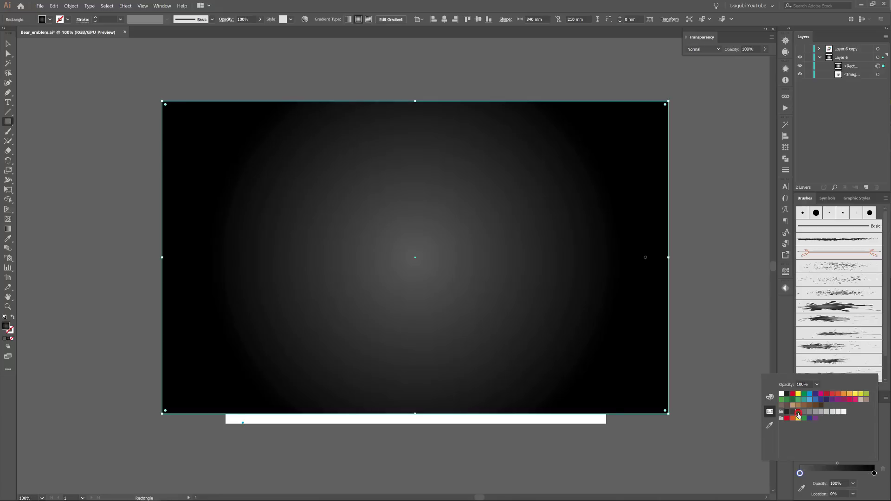
{"action": "left_click", "coordinate": [804, 412]}
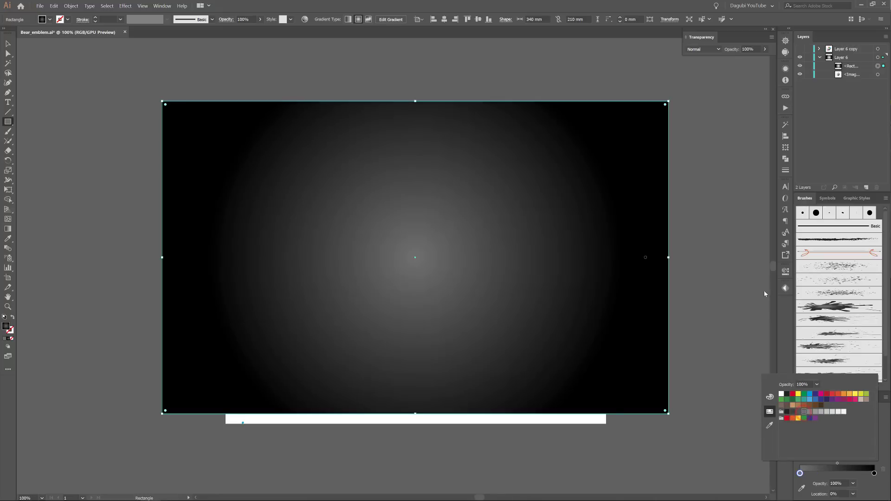
{"action": "left_click", "coordinate": [637, 4]}
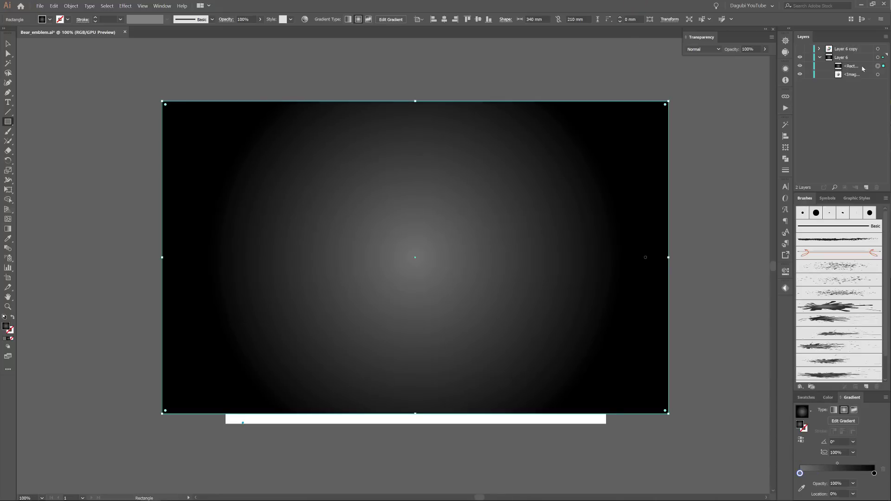
Step: Move the gradient rectangle beneath the emblem image and set the image's blend mode to Multiply
{"action": "left_click_drag", "start_coordinate": [860, 68], "coordinate": [859, 78]}
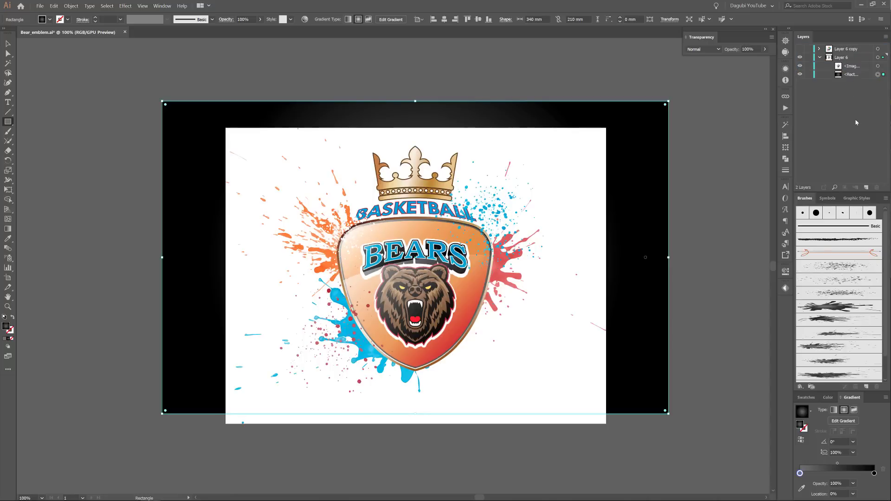
{"action": "left_click", "coordinate": [877, 66]}
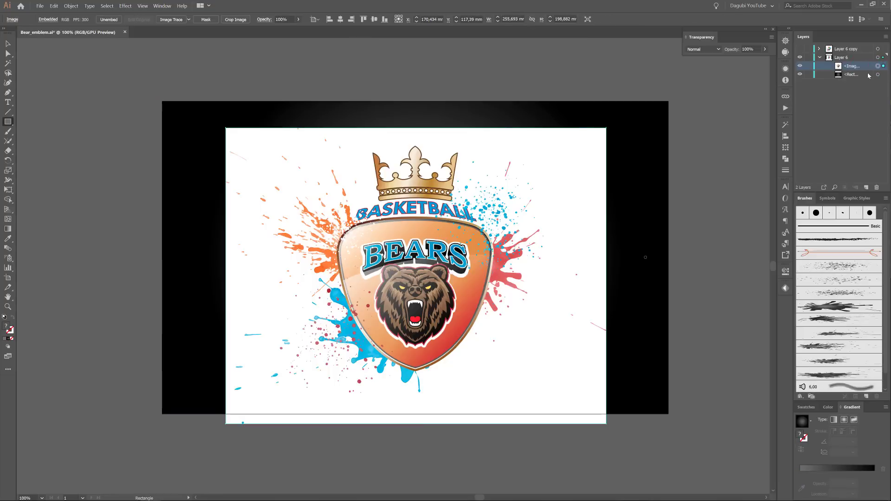
{"action": "left_click", "coordinate": [698, 50]}
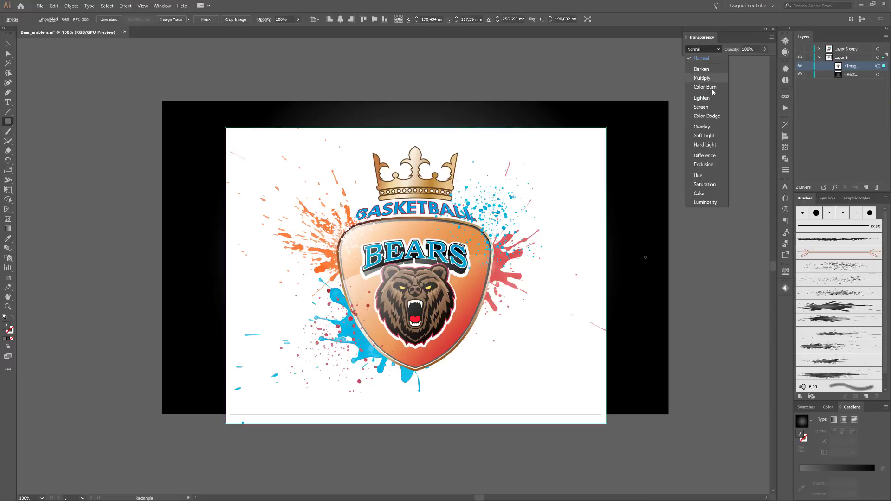
{"action": "left_click", "coordinate": [702, 78]}
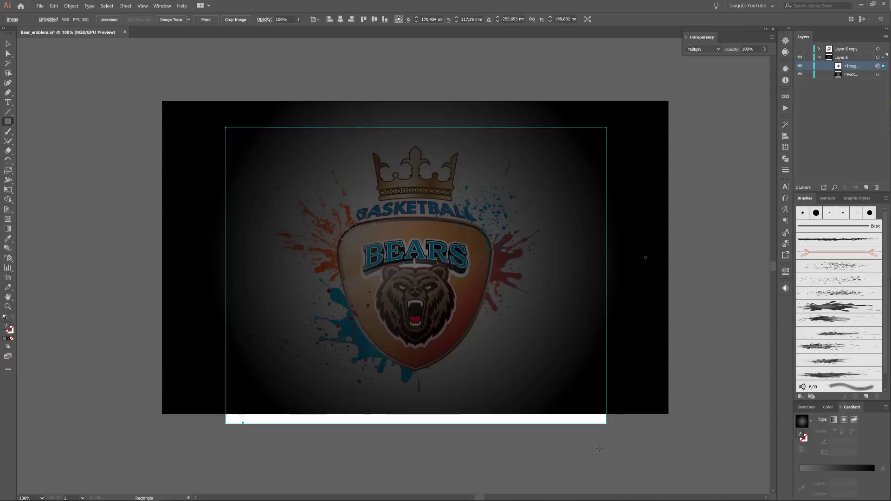
Step: Duplicate the gradient rectangle within Layer 6 and move the copy above the emblem image
{"action": "left_click", "coordinate": [850, 75]}
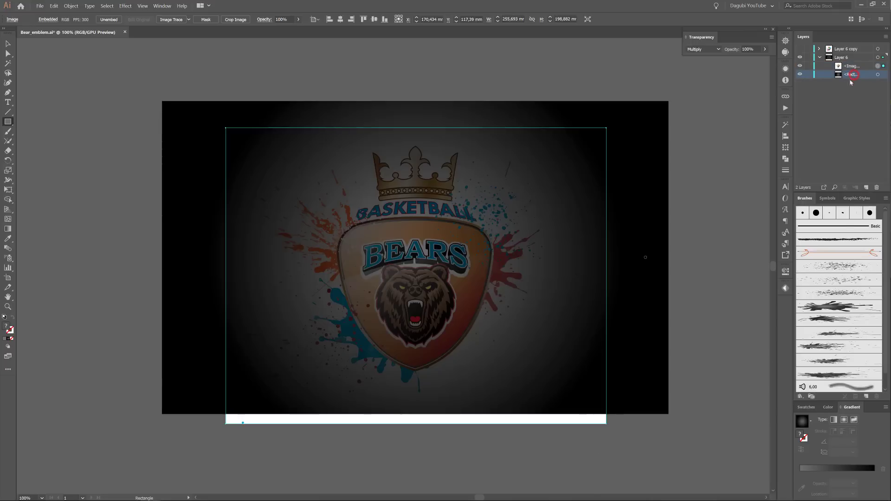
{"action": "left_click", "coordinate": [861, 75]}
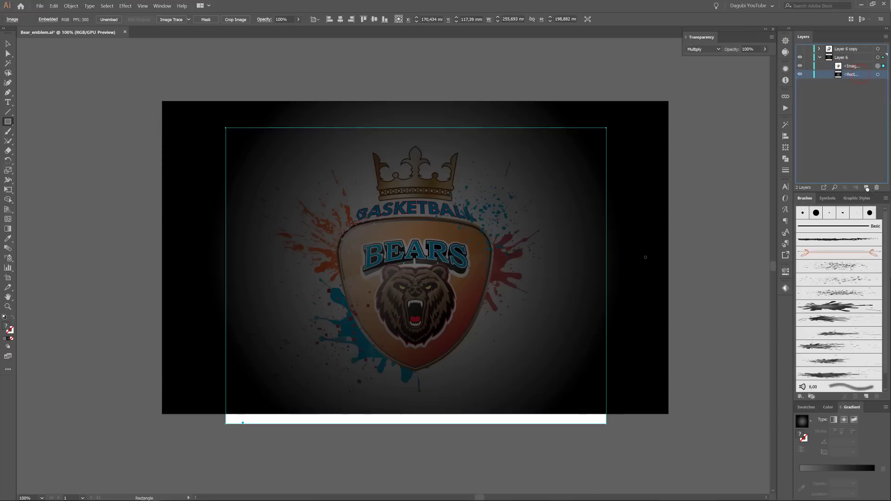
{"action": "left_click_drag", "start_coordinate": [867, 188], "coordinate": [866, 187]}
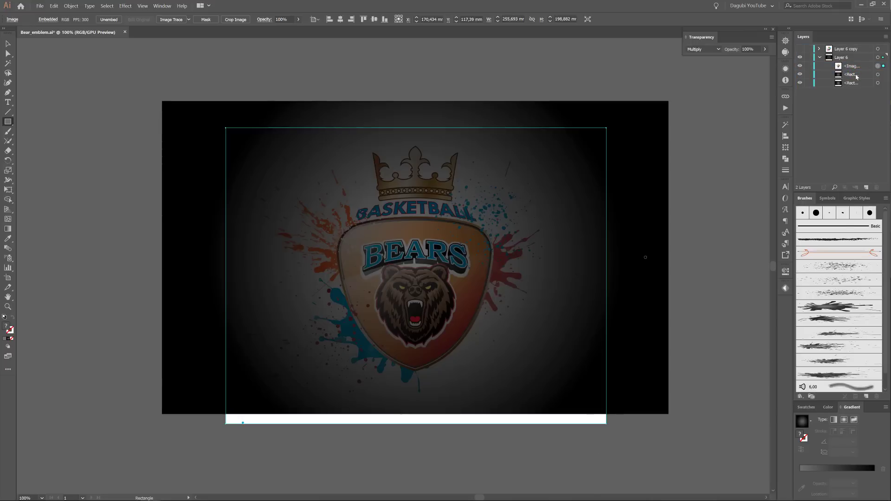
{"action": "left_click_drag", "start_coordinate": [857, 77], "coordinate": [857, 62]}
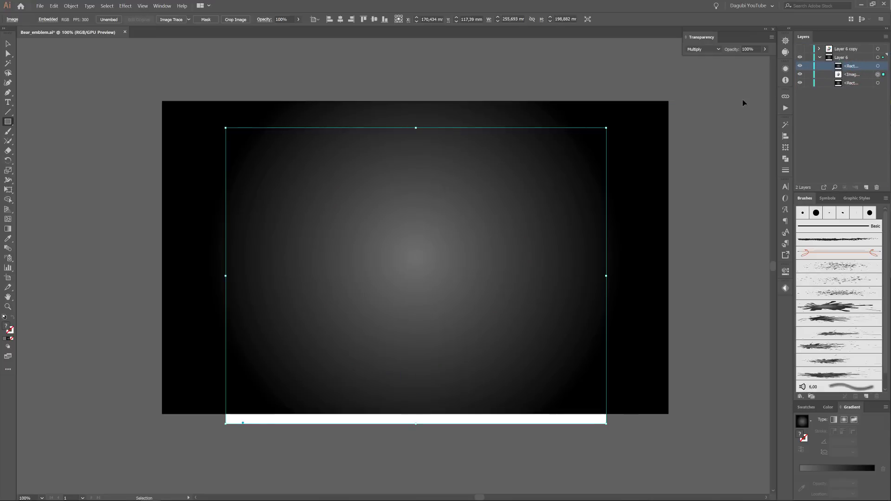
Step: Deselect everything and make a clipping mask on Layer 6 from its topmost rectangle
{"action": "left_click", "coordinate": [107, 6]}
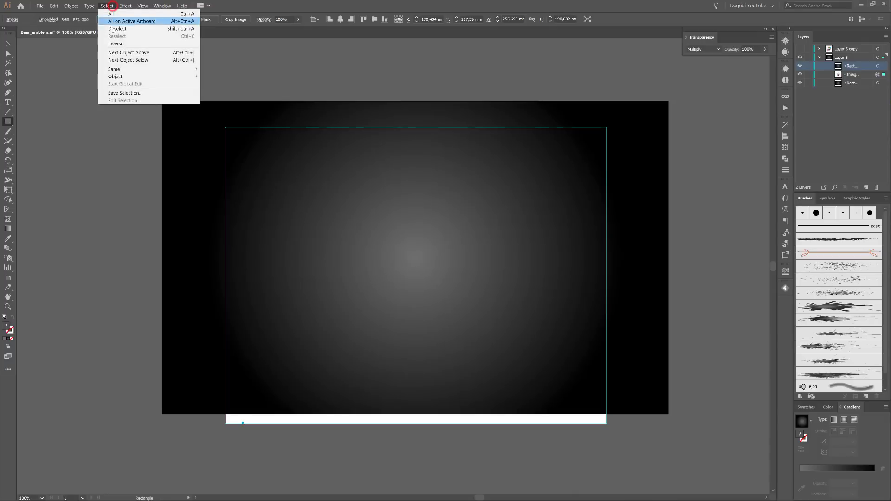
{"action": "left_click", "coordinate": [113, 28]}
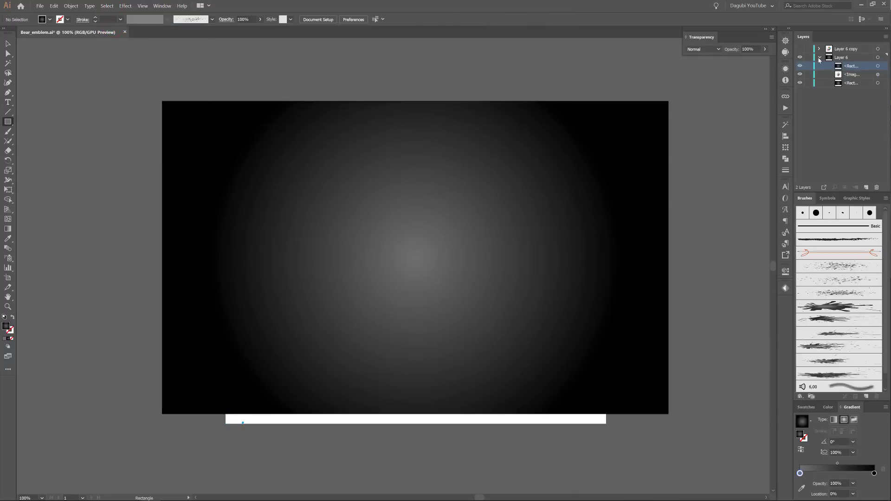
{"action": "left_click", "coordinate": [851, 58]}
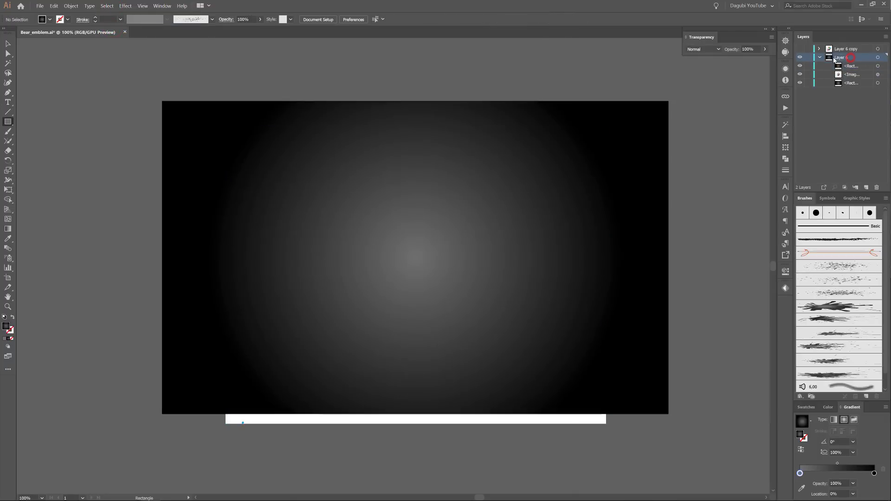
{"action": "left_click", "coordinate": [845, 188]}
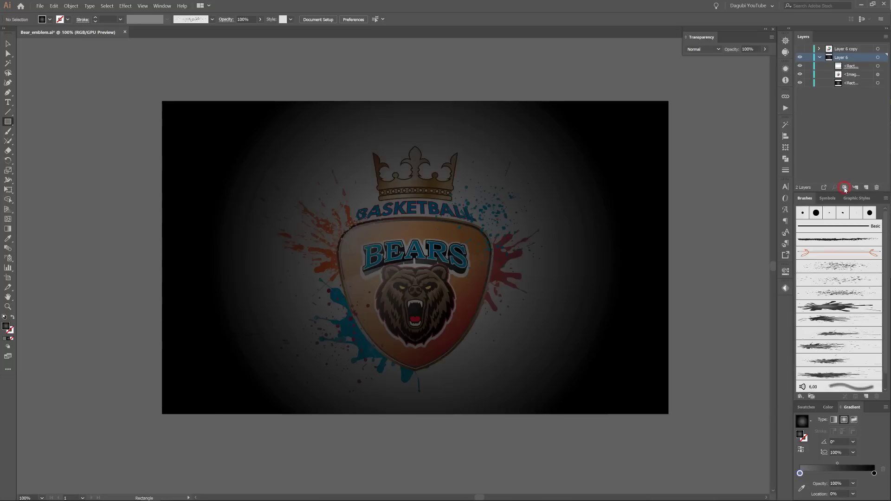
Step: Apply a Gaussian Blur with a 10-pixel radius to the emblem image in Layer 6
{"action": "left_click", "coordinate": [851, 75]}
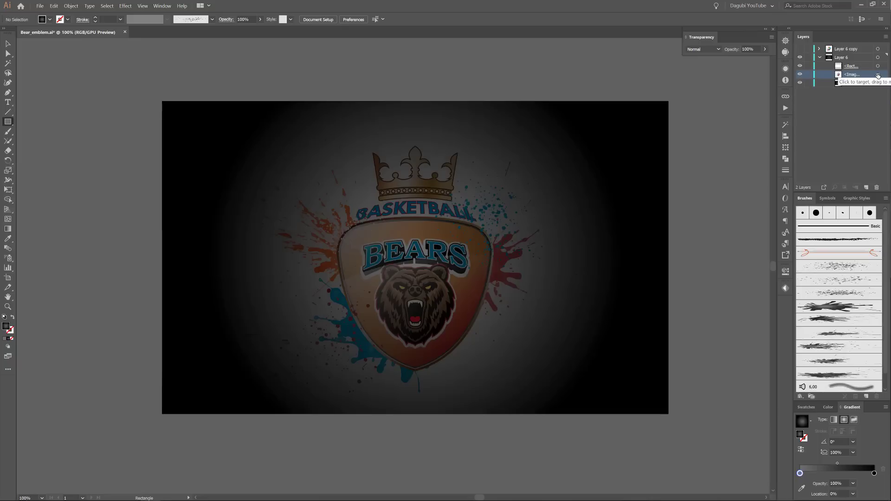
{"action": "left_click", "coordinate": [878, 74]}
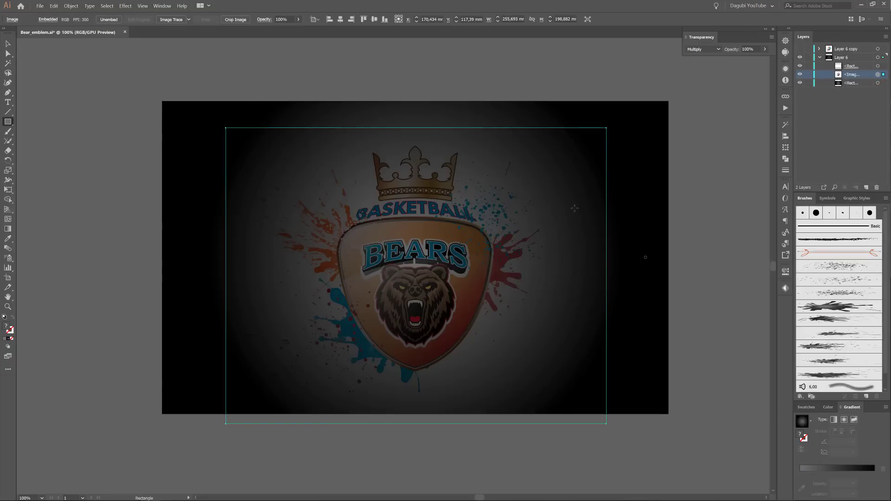
{"action": "left_click", "coordinate": [126, 6]}
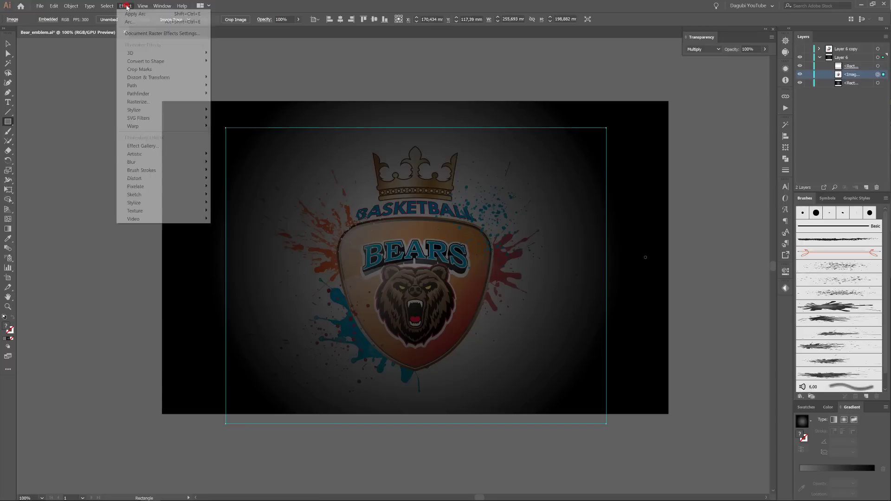
{"action": "mouse_move", "coordinate": [135, 164]}
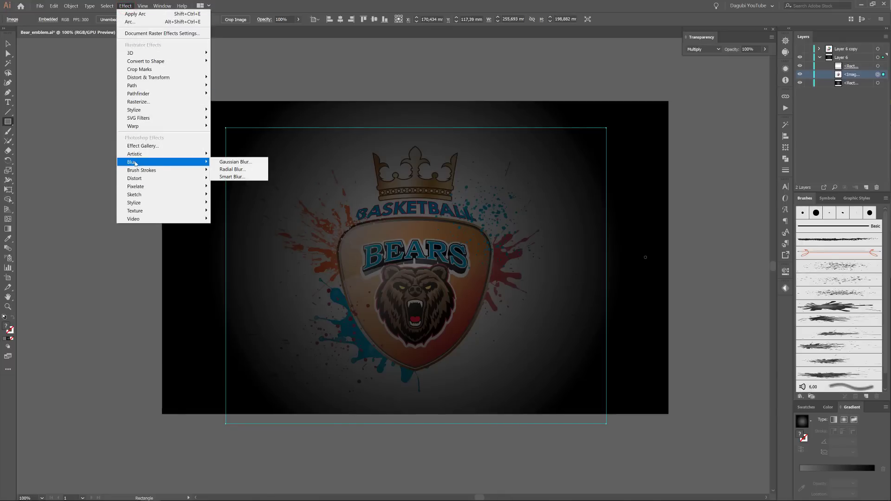
{"action": "left_click", "coordinate": [230, 163]}
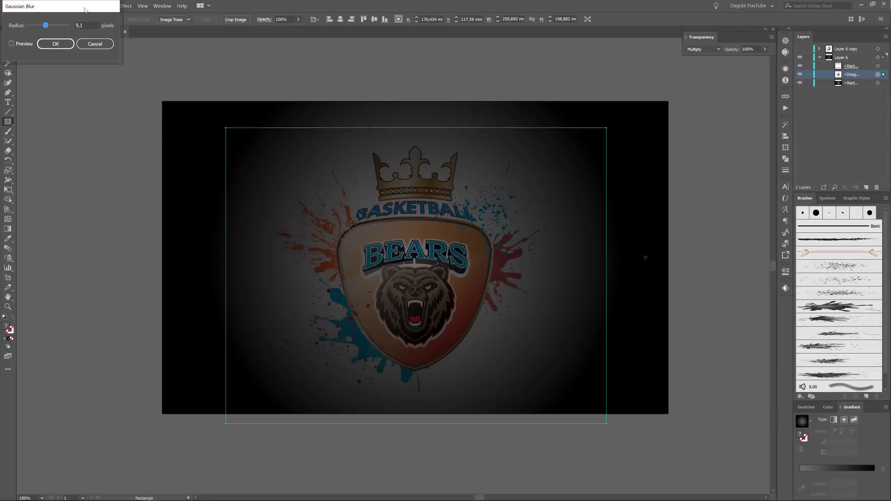
{"action": "left_click_drag", "start_coordinate": [85, 7], "coordinate": [188, 38]}
{"action": "left_click", "coordinate": [303, 97]}
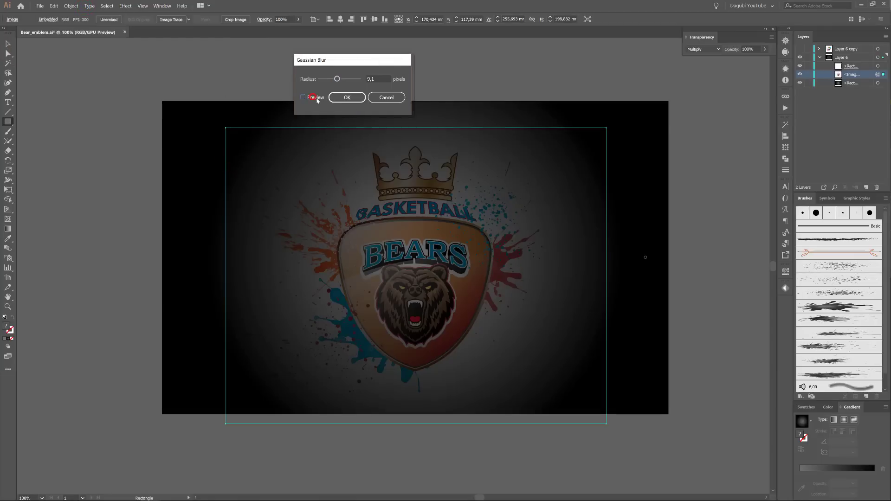
{"action": "left_click_drag", "start_coordinate": [340, 80], "coordinate": [342, 82]}
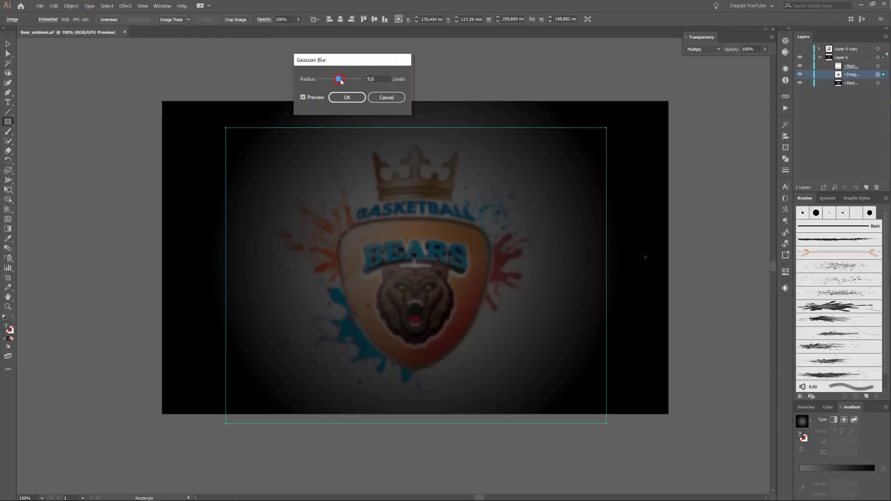
{"action": "double_click", "coordinate": [372, 80]}
{"action": "type", "text": "10"}
{"action": "left_click", "coordinate": [353, 97]}
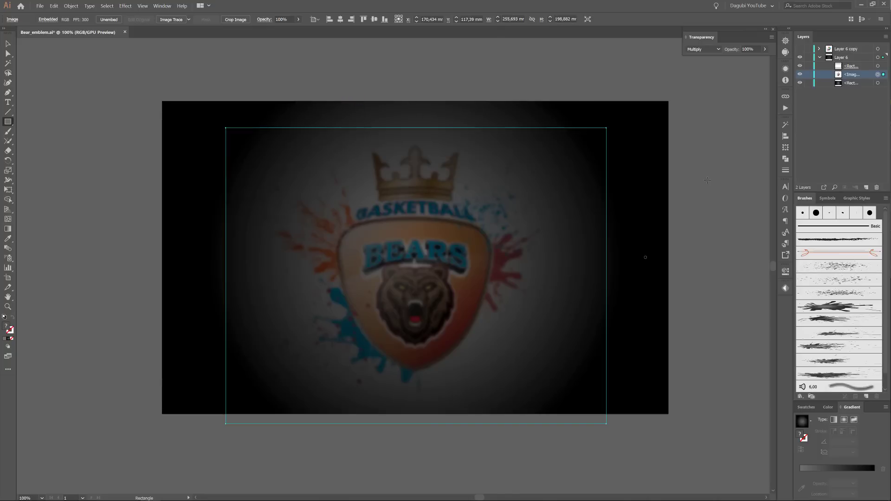
Step: Show Layer 6 copy and enlarge the blurred image proportionally from its center to about 371 by 288 mm, nudging it slightly right
{"action": "left_click", "coordinate": [799, 49]}
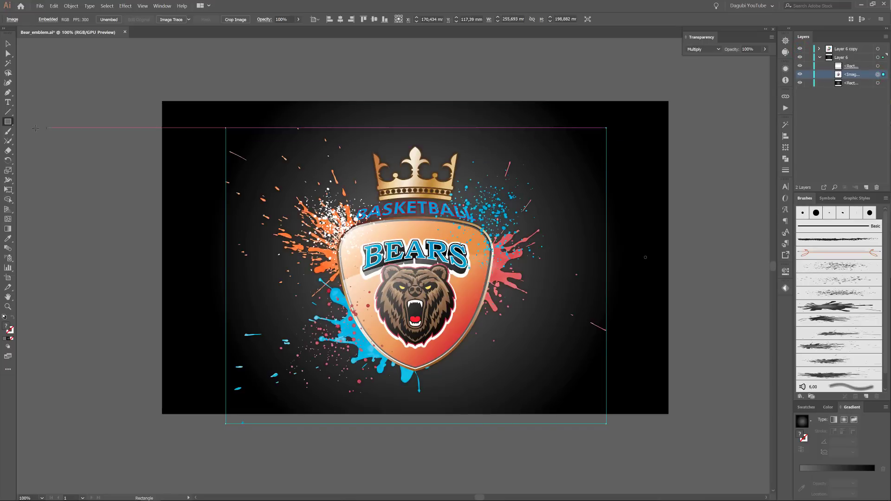
{"action": "left_click", "coordinate": [8, 189]}
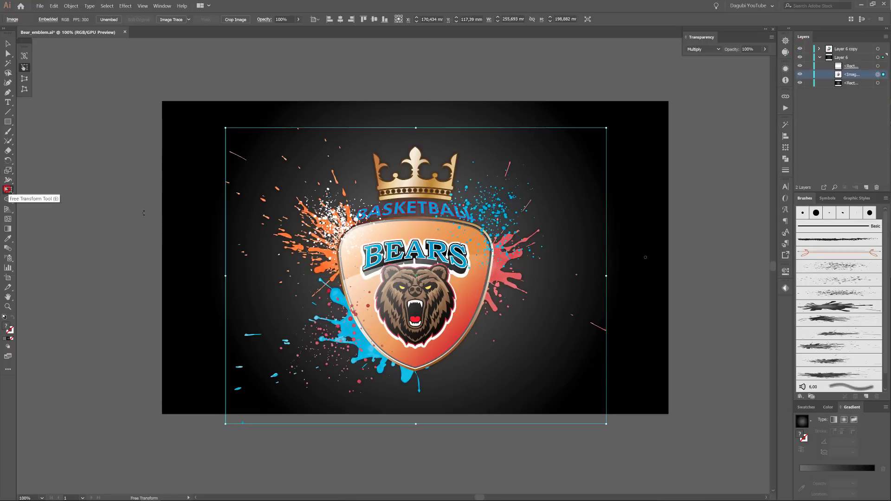
{"action": "left_click", "coordinate": [604, 128]}
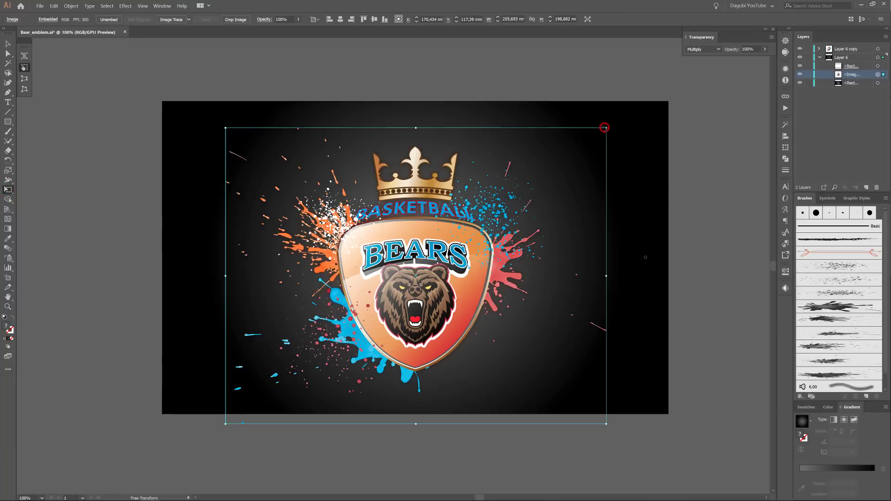
{"action": "left_click_drag", "start_coordinate": [604, 128], "coordinate": [673, 77]}
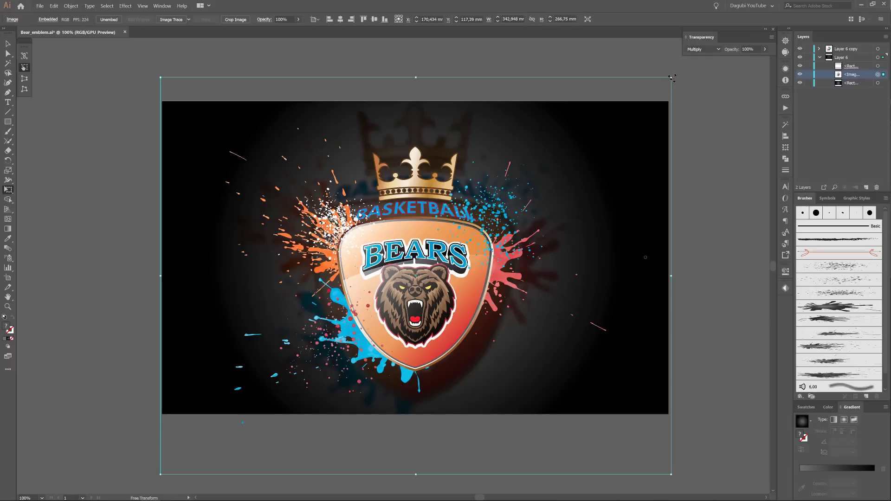
{"action": "key", "text": "Right"}
{"action": "key", "text": "Right"}
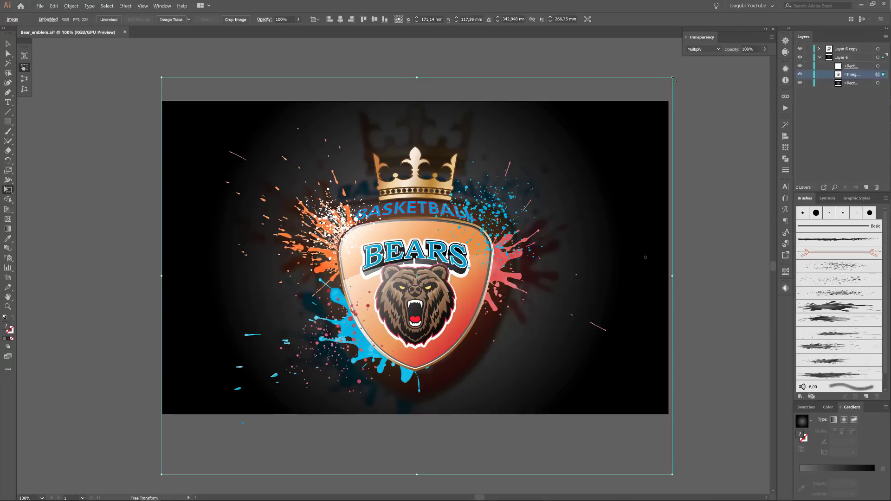
{"action": "left_click_drag", "start_coordinate": [672, 78], "coordinate": [687, 63]}
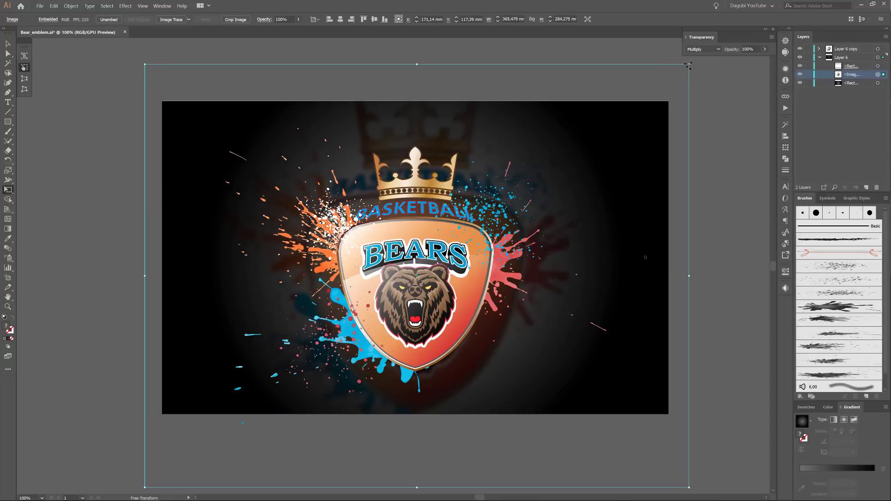
{"action": "left_click_drag", "start_coordinate": [688, 66], "coordinate": [693, 64]}
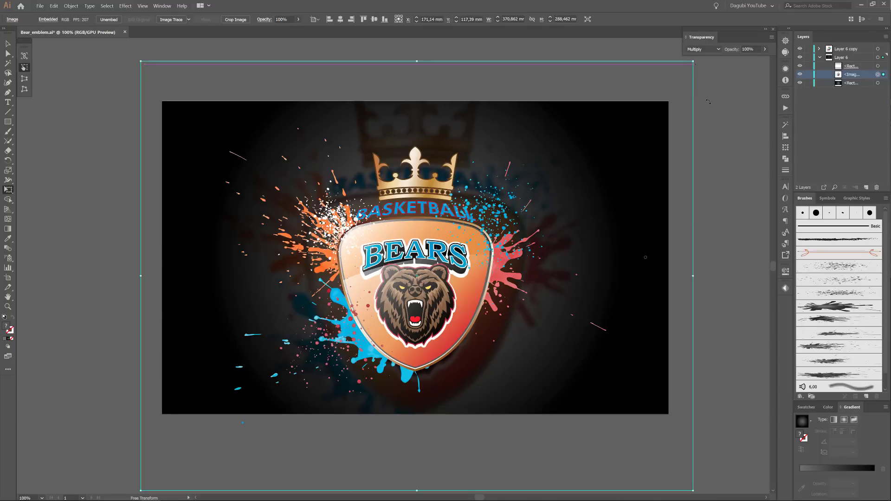
Step: Lower the blurred image's opacity to 66% and deselect it
{"action": "scroll", "coordinate": [402, 272], "scroll_direction": "up", "scroll_amount": 2}
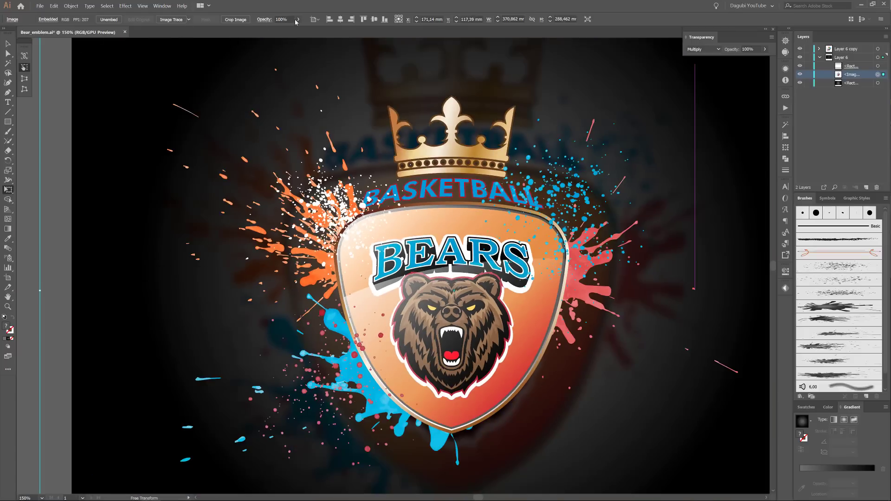
{"action": "left_click", "coordinate": [298, 19]}
{"action": "left_click_drag", "start_coordinate": [298, 31], "coordinate": [287, 31]}
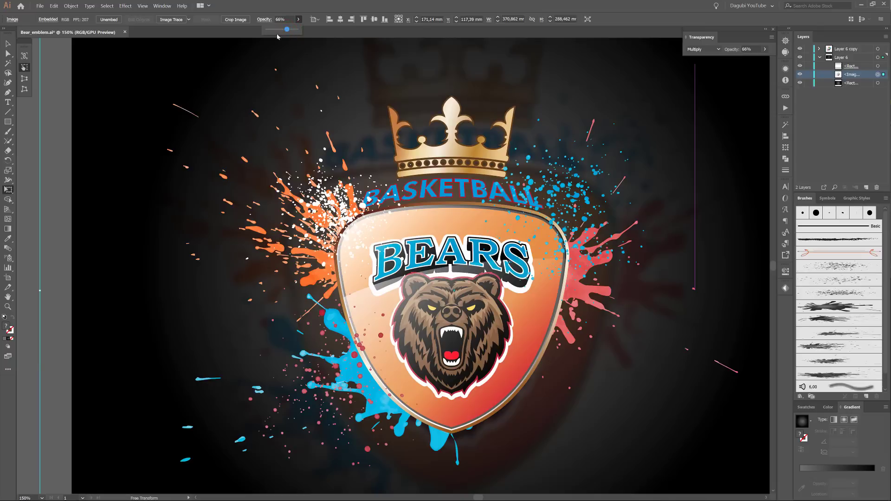
{"action": "left_click", "coordinate": [7, 44]}
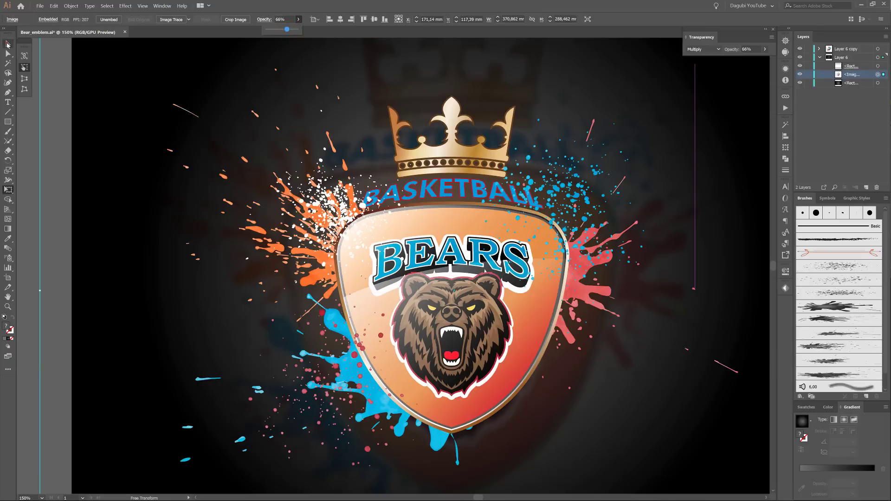
{"action": "left_click", "coordinate": [32, 69]}
{"action": "scroll", "coordinate": [434, 266], "scroll_direction": "right", "scroll_amount": 2}
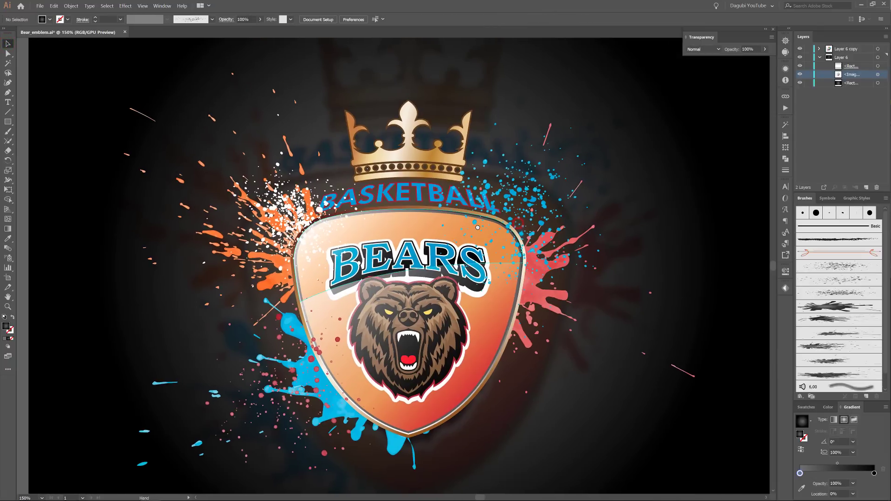
Step: Apply a Multiply drop shadow to all of Layer 6 copy with 85% opacity, 0 mm X offset, 3 mm Y offset and 1 mm blur
{"action": "left_click", "coordinate": [820, 57]}
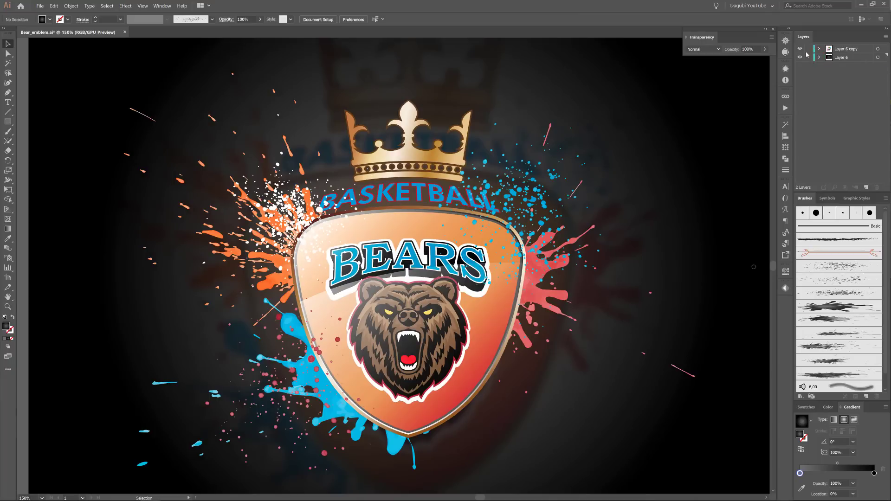
{"action": "left_click", "coordinate": [879, 49]}
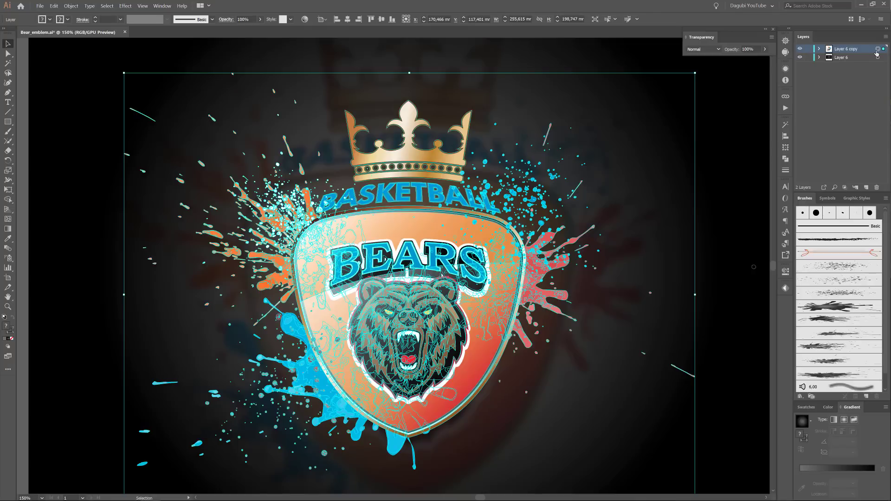
{"action": "left_click", "coordinate": [125, 6]}
{"action": "mouse_move", "coordinate": [158, 111]}
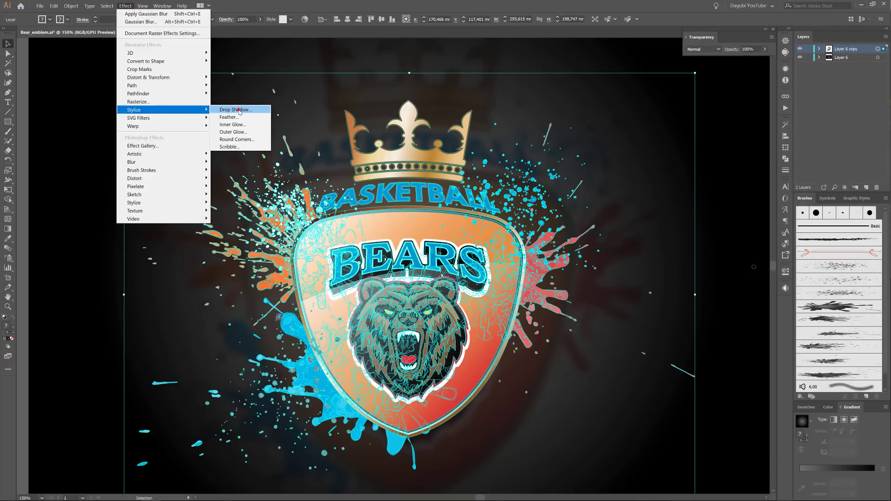
{"action": "left_click", "coordinate": [239, 110]}
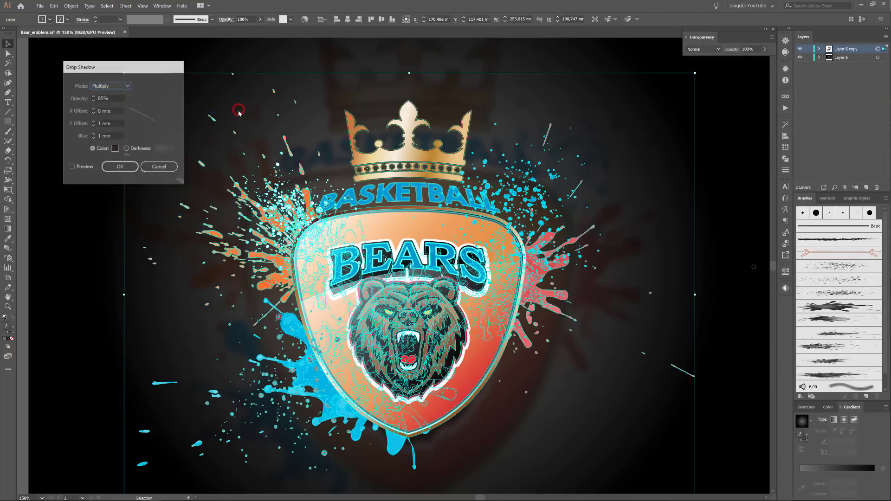
{"action": "left_click", "coordinate": [81, 169]}
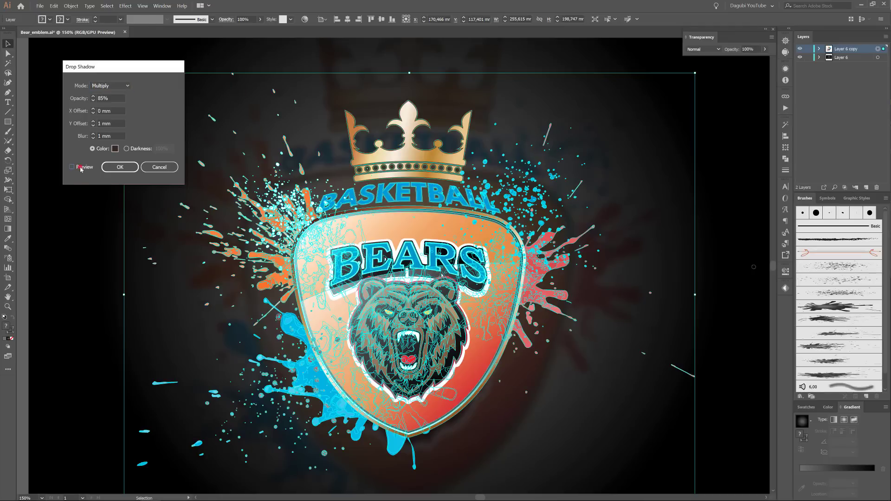
{"action": "left_click", "coordinate": [81, 169]}
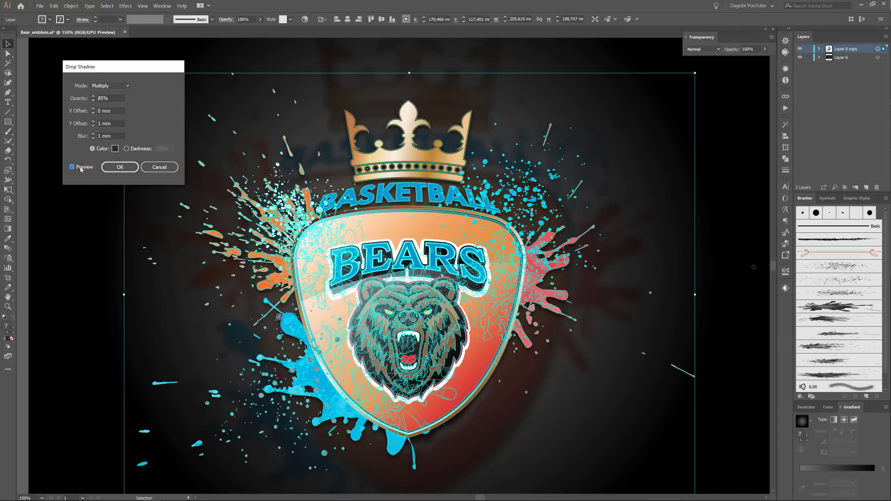
{"action": "left_click", "coordinate": [94, 122]}
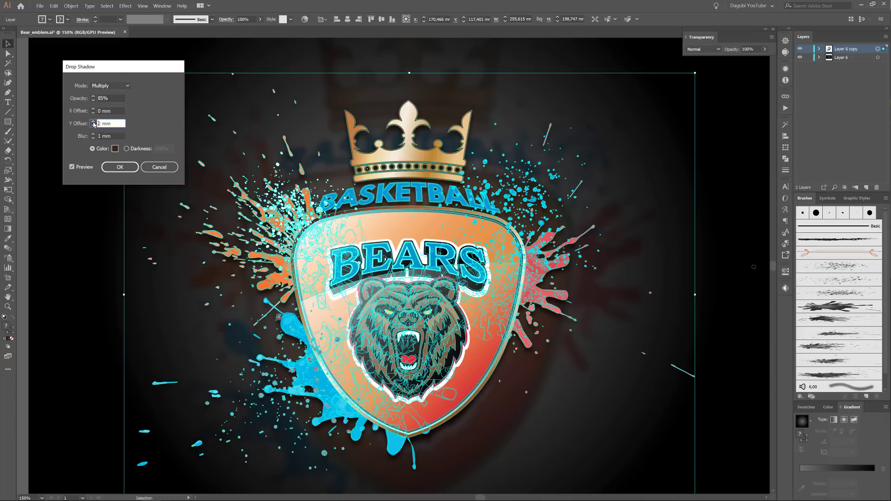
{"action": "left_click", "coordinate": [93, 122]}
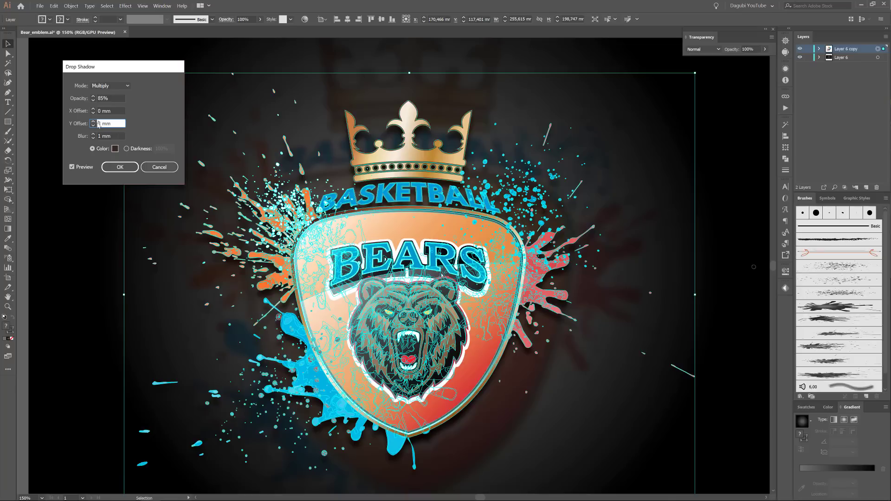
{"action": "left_click", "coordinate": [118, 168]}
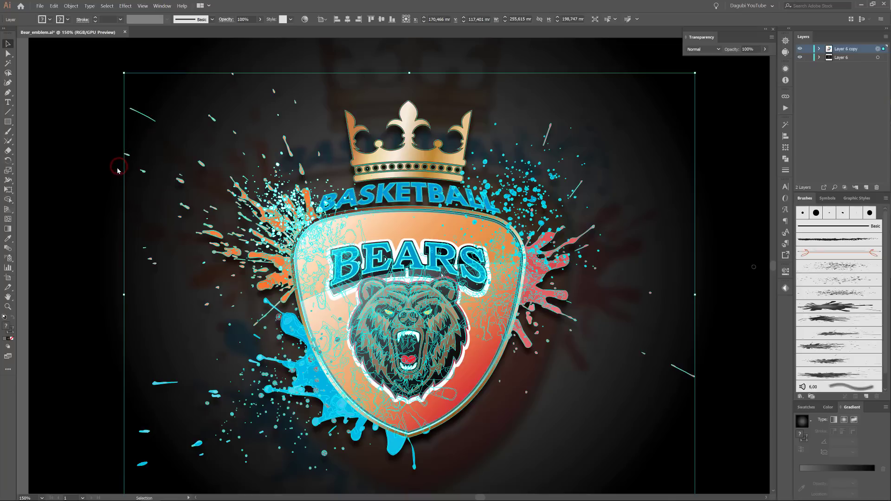
Step: Expand Layer 6 copy and its main group, and select the subgroup containing the bear head and BEARS lettering
{"action": "left_click", "coordinate": [819, 49]}
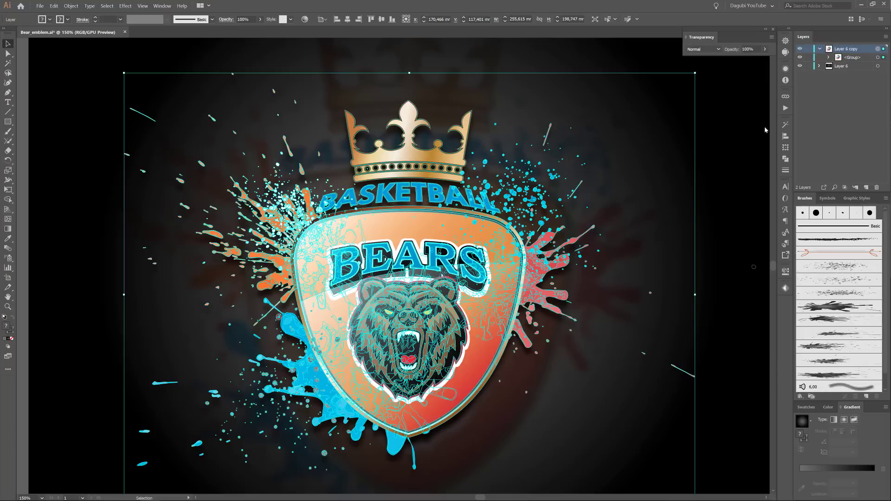
{"action": "left_click", "coordinate": [828, 57]}
{"action": "left_click", "coordinate": [839, 109]}
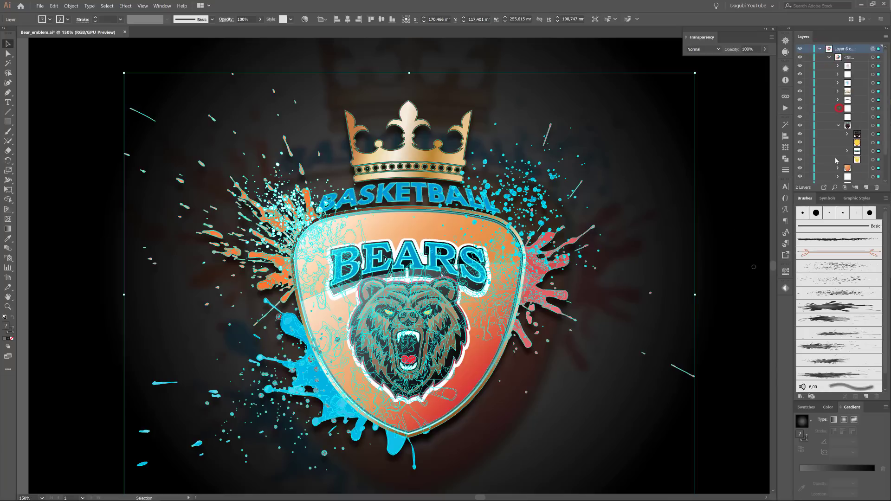
{"action": "left_click", "coordinate": [862, 125]}
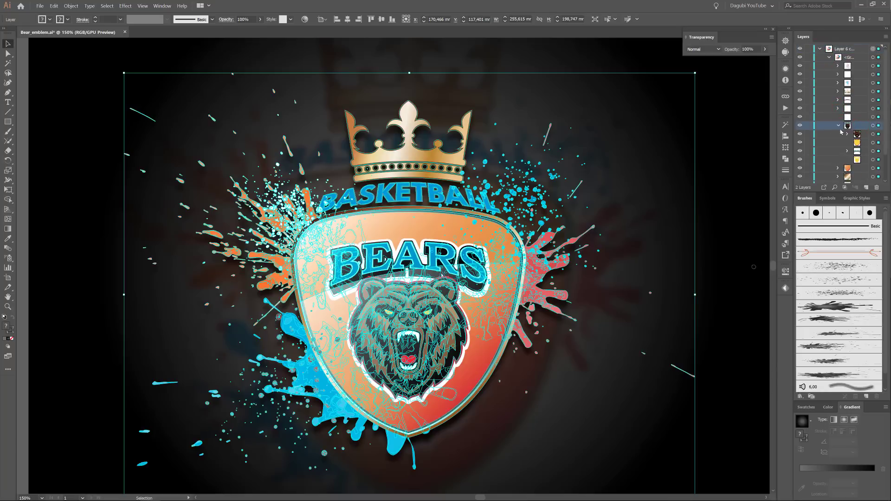
{"action": "left_click", "coordinate": [873, 125]}
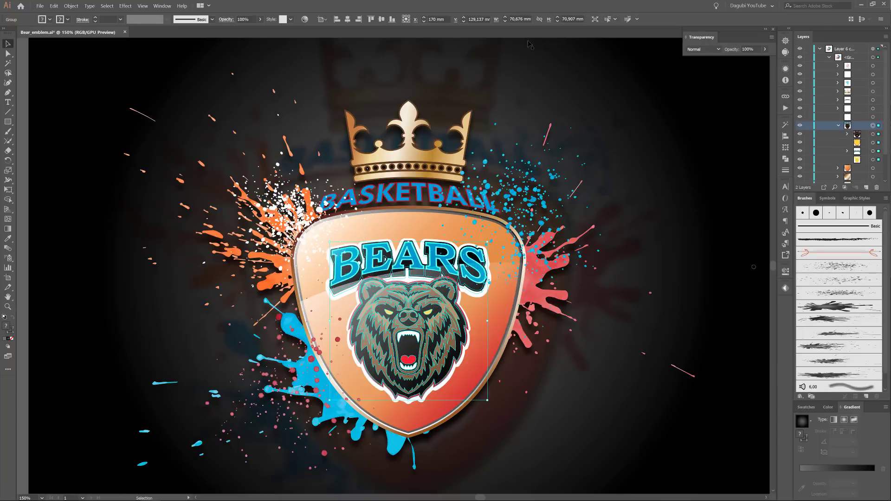
Step: Apply a Multiply drop shadow with 85% opacity, 0 mm X offset, 1.5 mm Y offset and 1 mm blur to the bear group and deselect it
{"action": "left_click", "coordinate": [126, 6]}
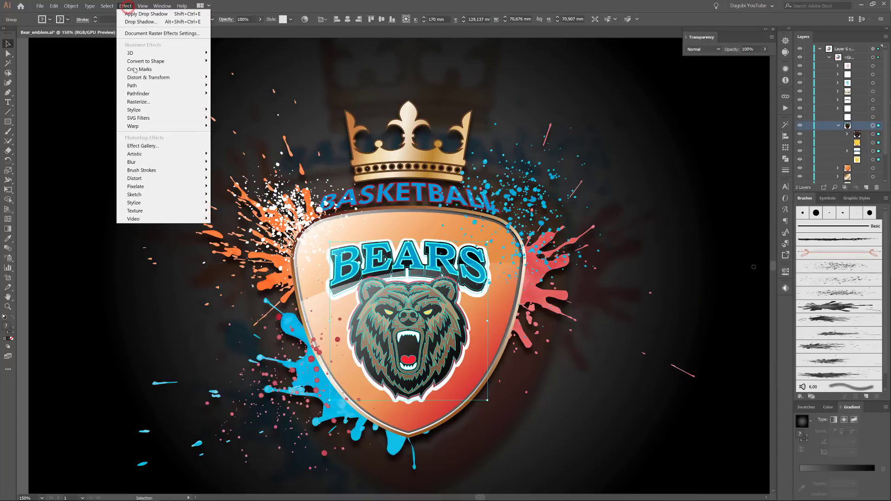
{"action": "mouse_move", "coordinate": [149, 112]}
{"action": "left_click", "coordinate": [239, 112]}
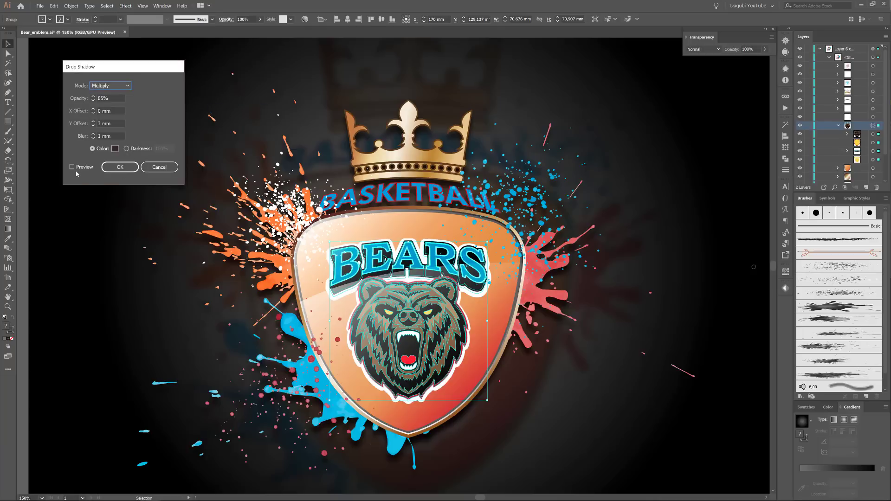
{"action": "left_click", "coordinate": [73, 168]}
{"action": "left_click", "coordinate": [73, 167]}
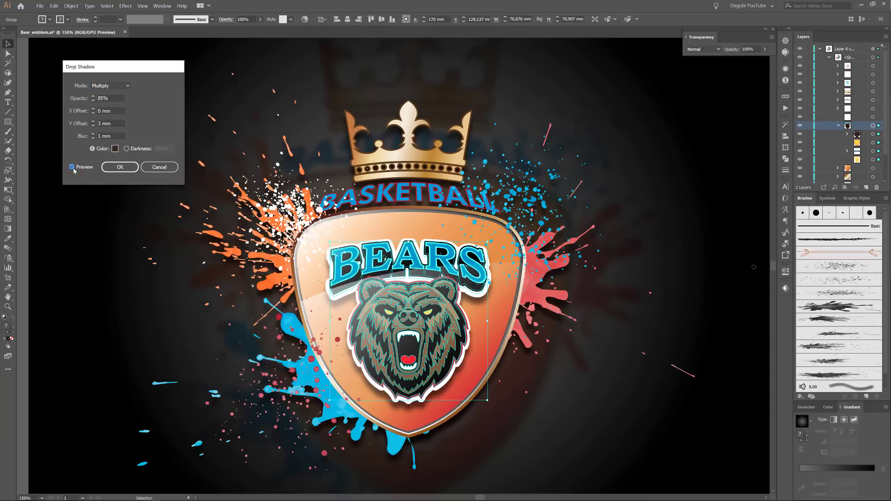
{"action": "left_click", "coordinate": [93, 126]}
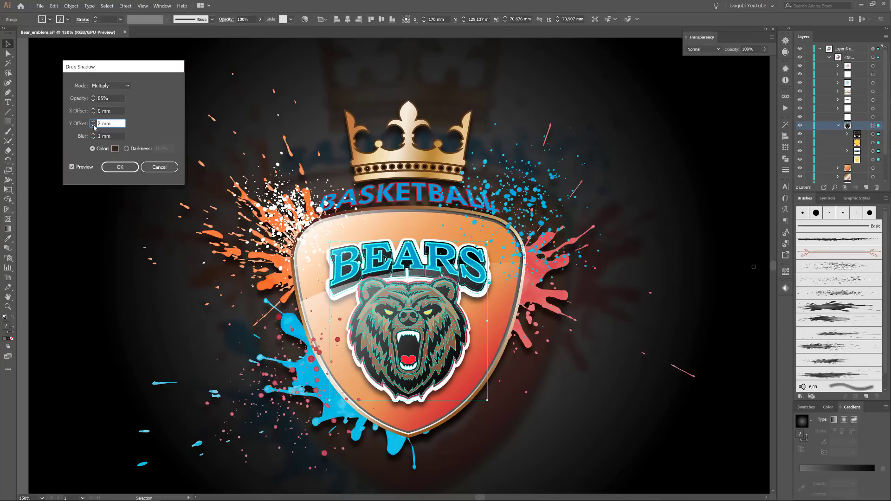
{"action": "left_click", "coordinate": [94, 127]}
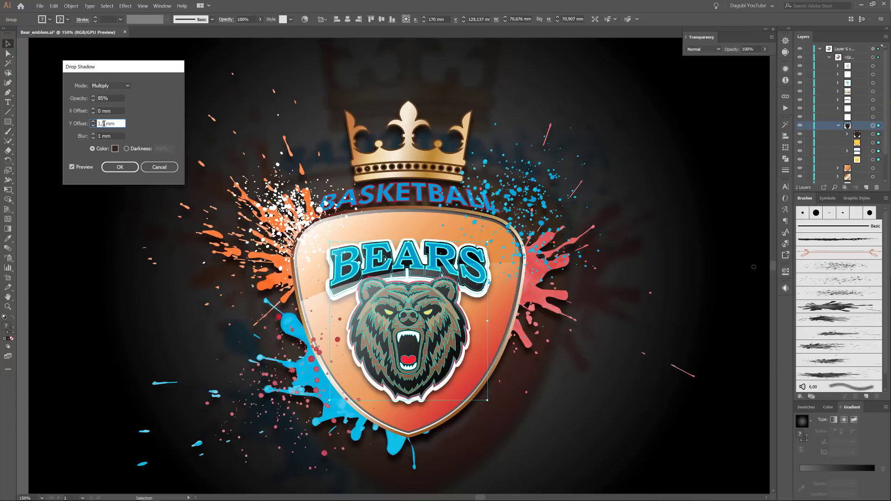
{"action": "left_click", "coordinate": [132, 168]}
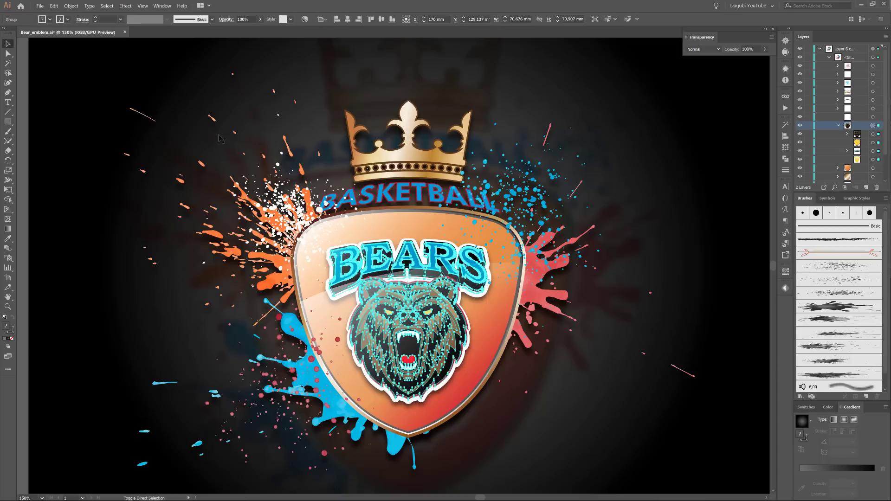
{"action": "left_click", "coordinate": [221, 138]}
{"action": "key", "text": "ctrl+0"}
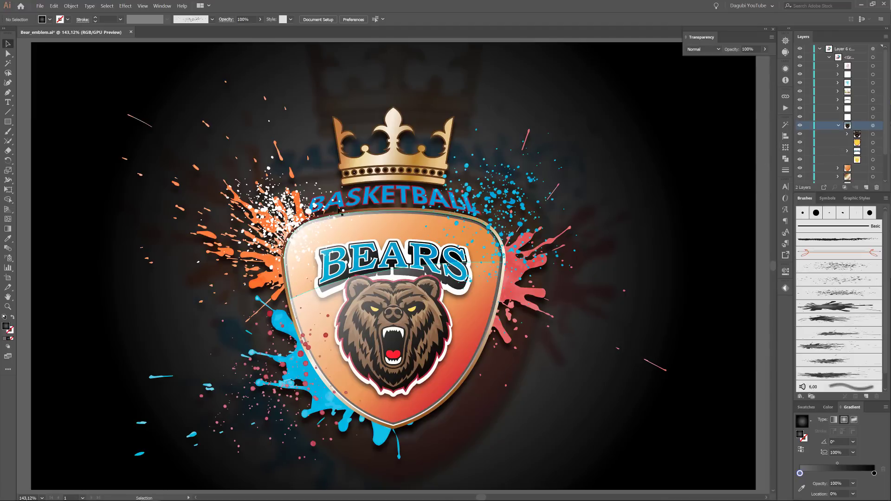
Step: Select the blue BEARS lettering subgroup inside the bear group, expand its contents and widen the layer list to show object names
{"action": "left_click", "coordinate": [398, 200]}
{"action": "left_click", "coordinate": [847, 151]}
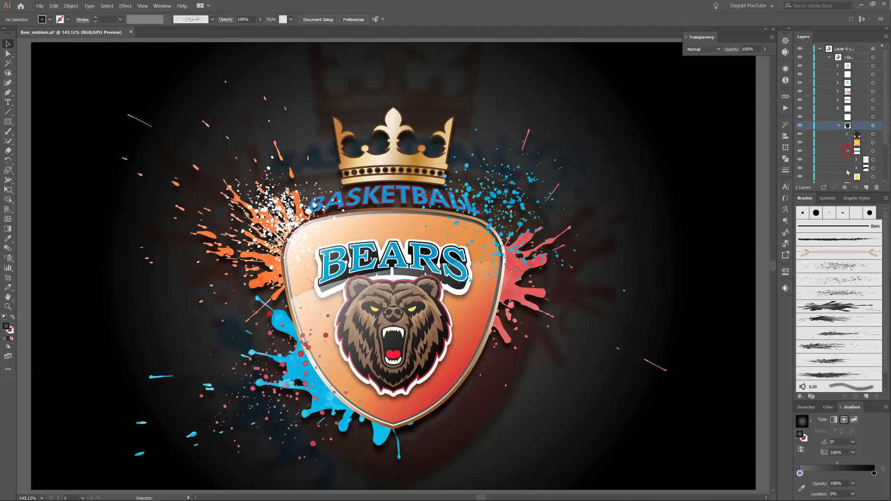
{"action": "left_click", "coordinate": [873, 159]}
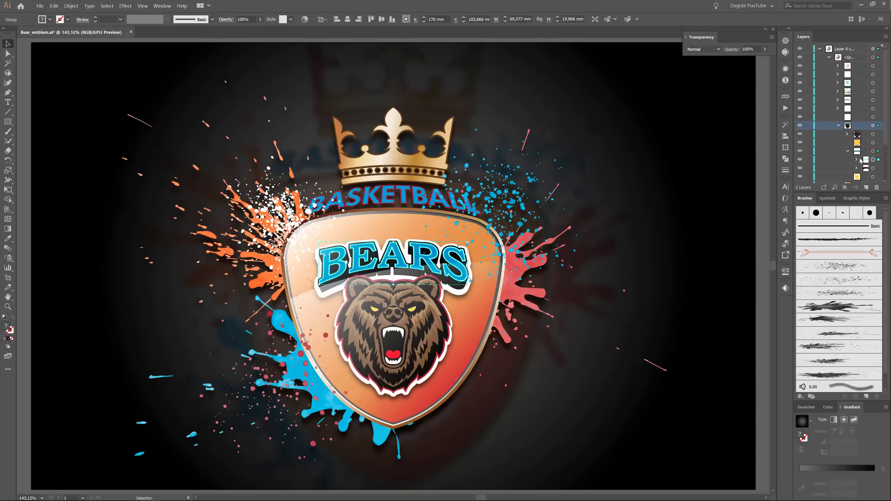
{"action": "left_click", "coordinate": [857, 160]}
{"action": "left_click_drag", "start_coordinate": [793, 169], "coordinate": [740, 170]}
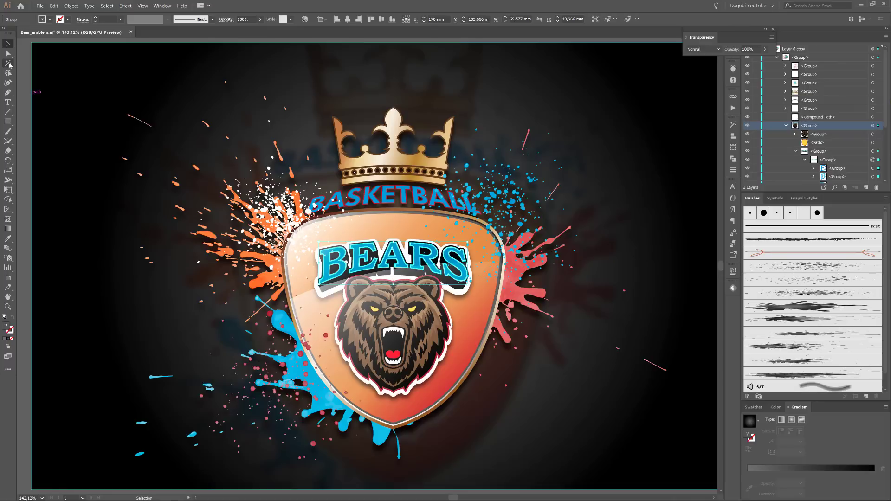
Step: Select the blue fills of the BASKETBALL lettering using the Magic Wand with a fill color tolerance of 0
{"action": "left_click", "coordinate": [8, 63]}
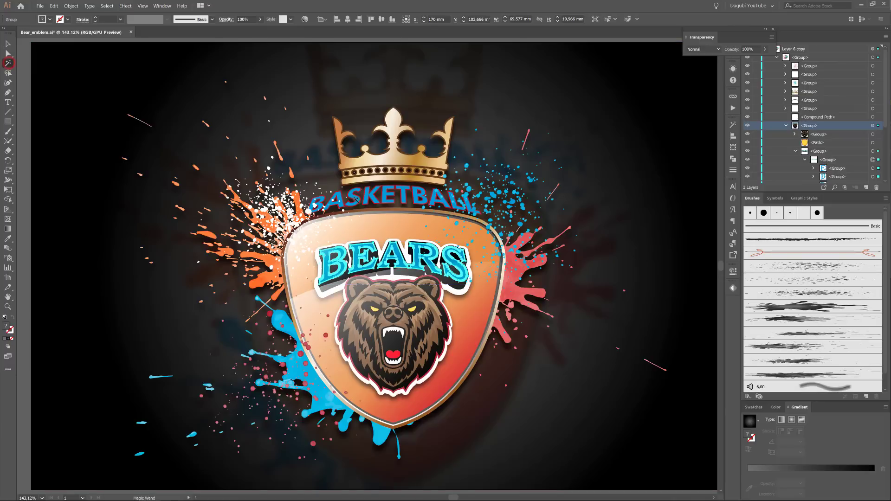
{"action": "left_click", "coordinate": [410, 191]}
{"action": "scroll", "coordinate": [411, 192], "scroll_direction": "up", "scroll_amount": 2}
{"action": "scroll", "coordinate": [410, 192], "scroll_direction": "up", "scroll_amount": 4}
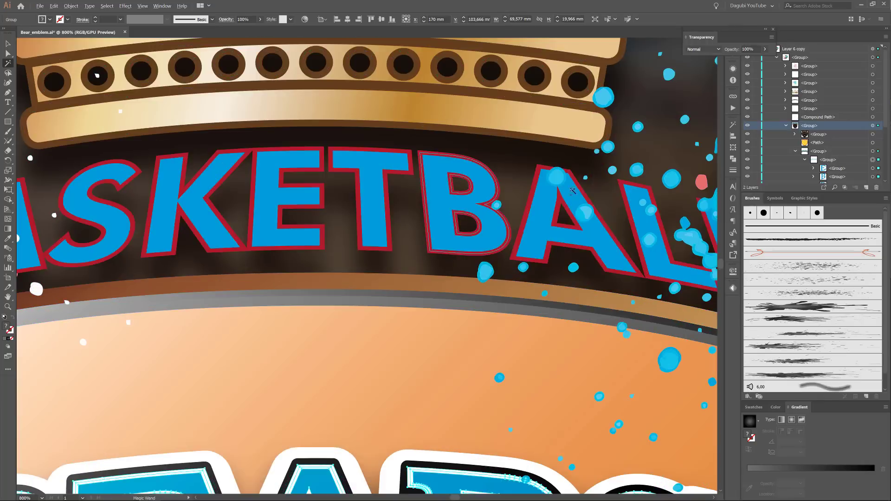
{"action": "left_click", "coordinate": [733, 126]}
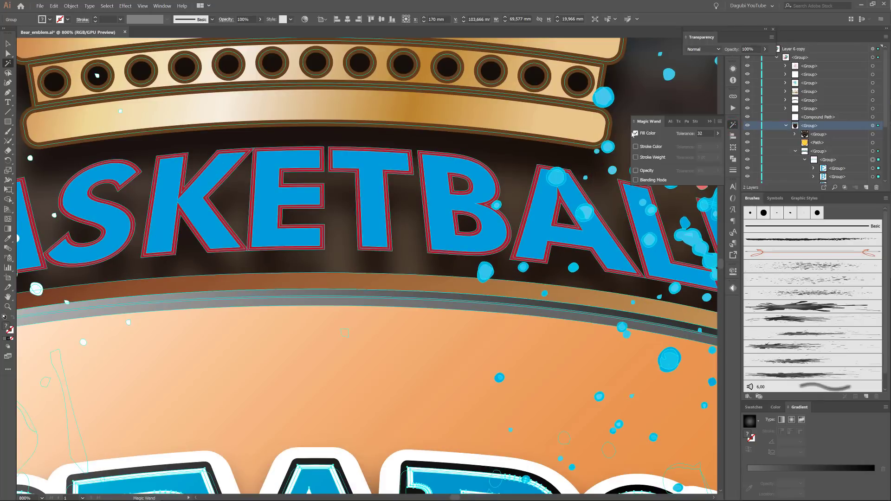
{"action": "left_click", "coordinate": [703, 133]}
{"action": "type", "text": "0"}
{"action": "left_click", "coordinate": [432, 173]}
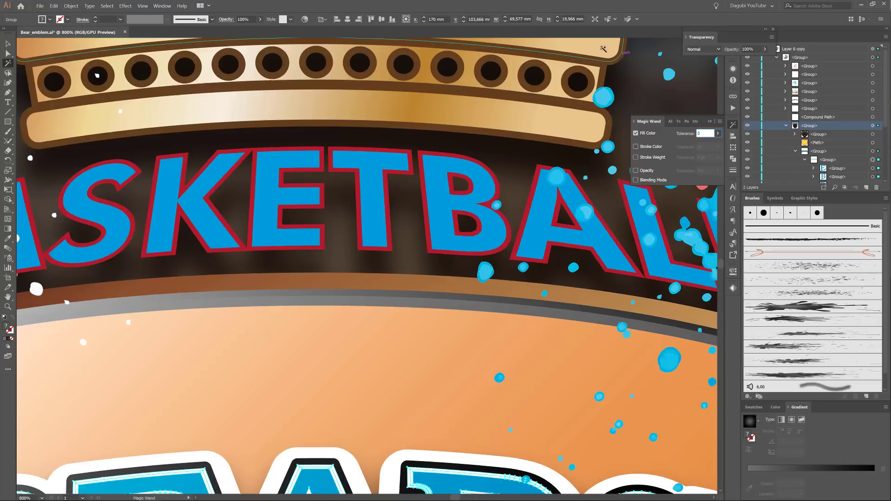
{"action": "left_click", "coordinate": [432, 173]}
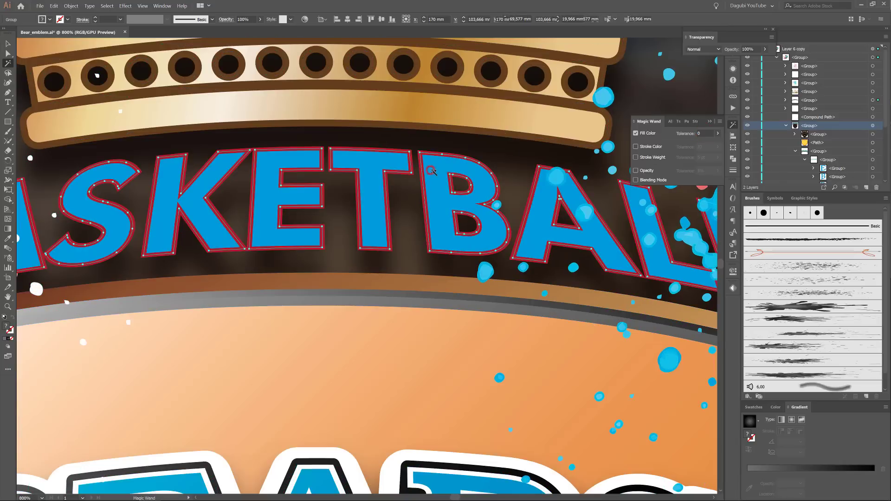
Step: Change the fill of the selected BASKETBALL letters to the white swatch
{"action": "key", "text": "ctrl+minus"}
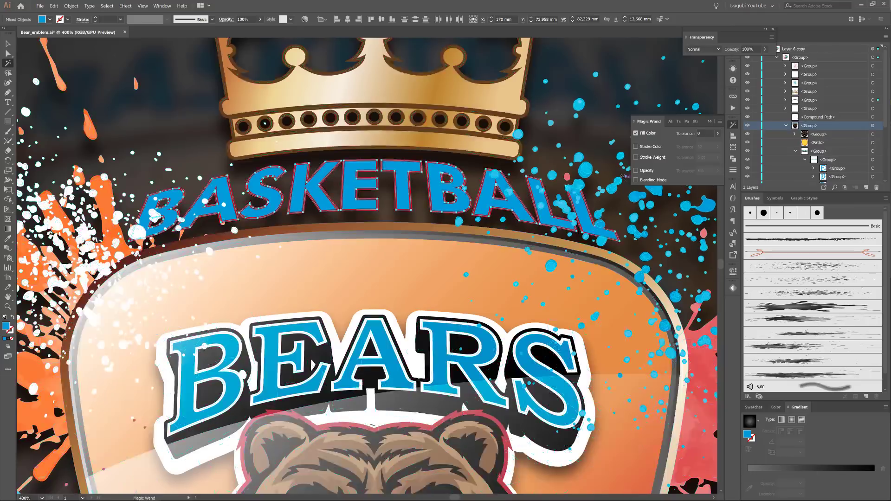
{"action": "left_click", "coordinate": [623, 178]}
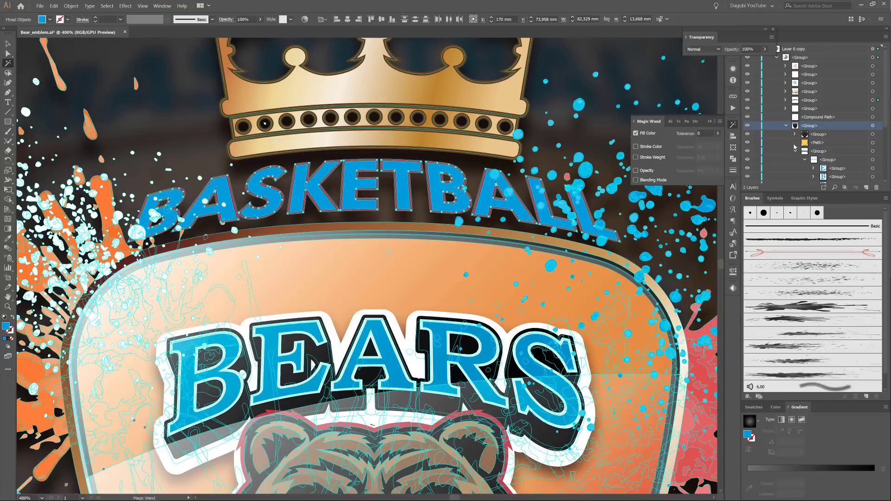
{"action": "left_click", "coordinate": [753, 407]}
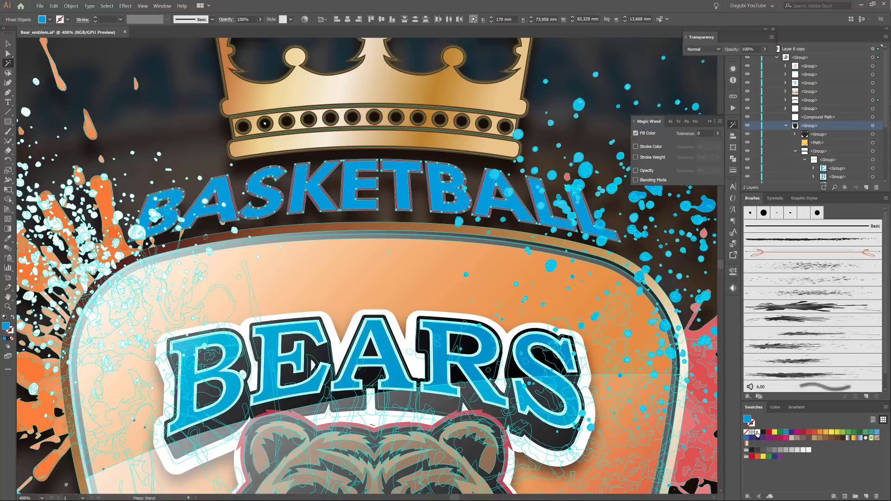
{"action": "left_click", "coordinate": [758, 433]}
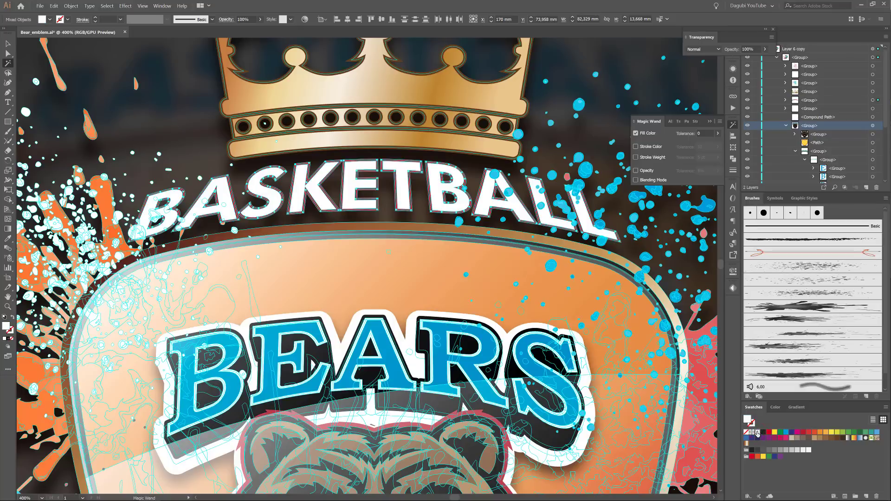